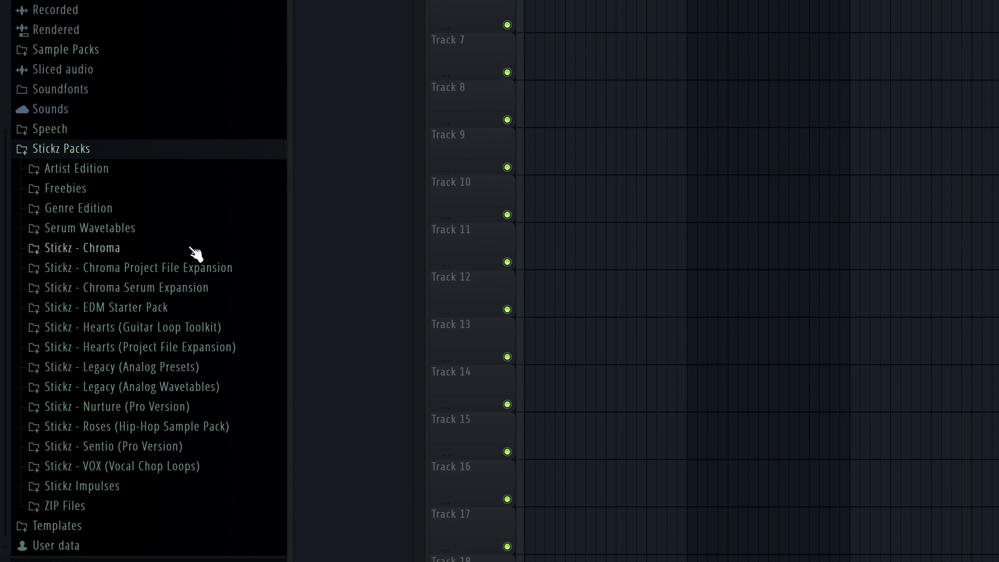
Open the Guitar Loops folder of the Stickz - Hearts (Guitar Loop Toolkit) pack and look through its loops
click(169, 331)
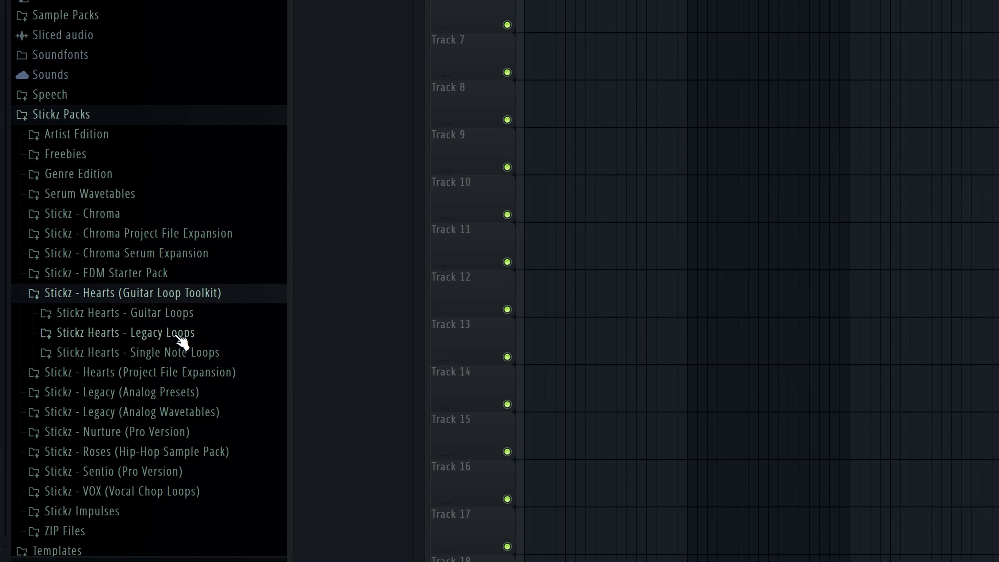
click(214, 295)
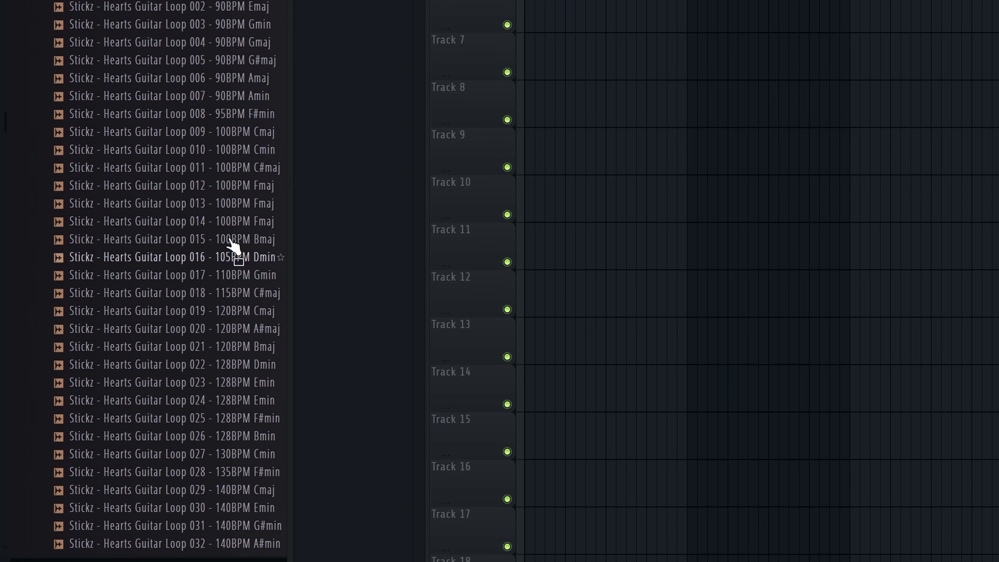
scroll(214, 63, down, 10)
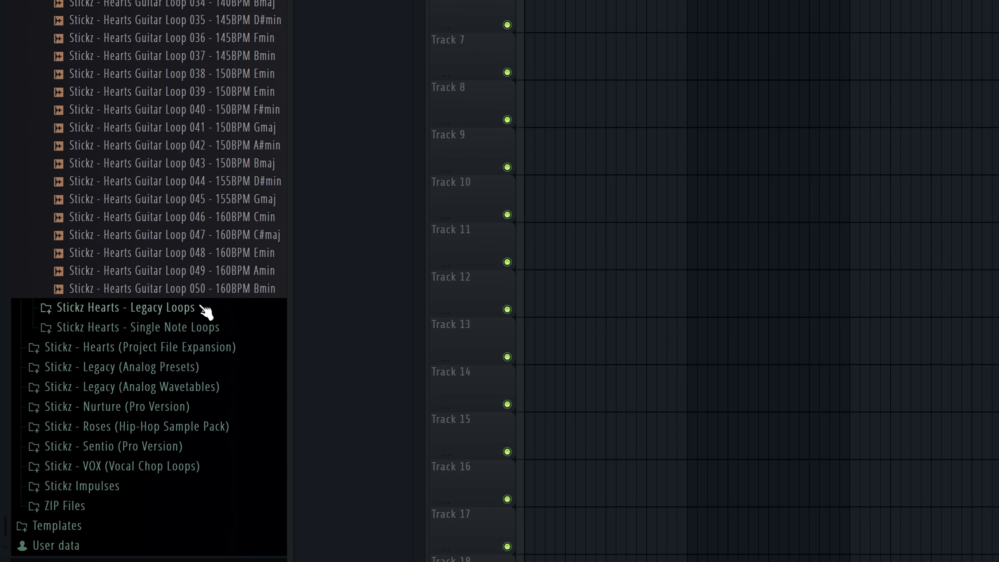
Look through the Legacy Loops and Single Note Loops folders of the Stickz Hearts guitar toolkit
click(208, 306)
scroll(213, 275, down, 5)
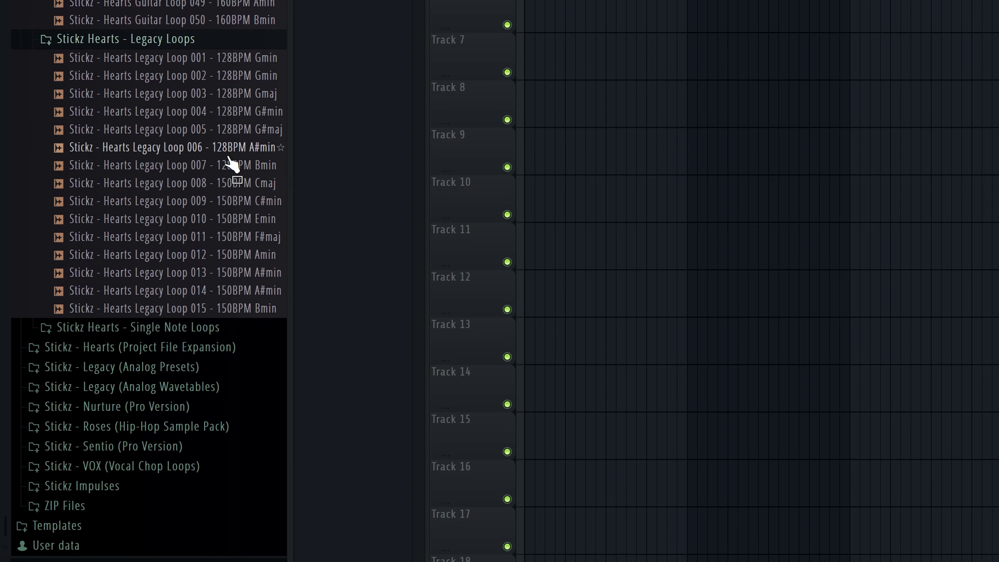
click(201, 326)
click(201, 149)
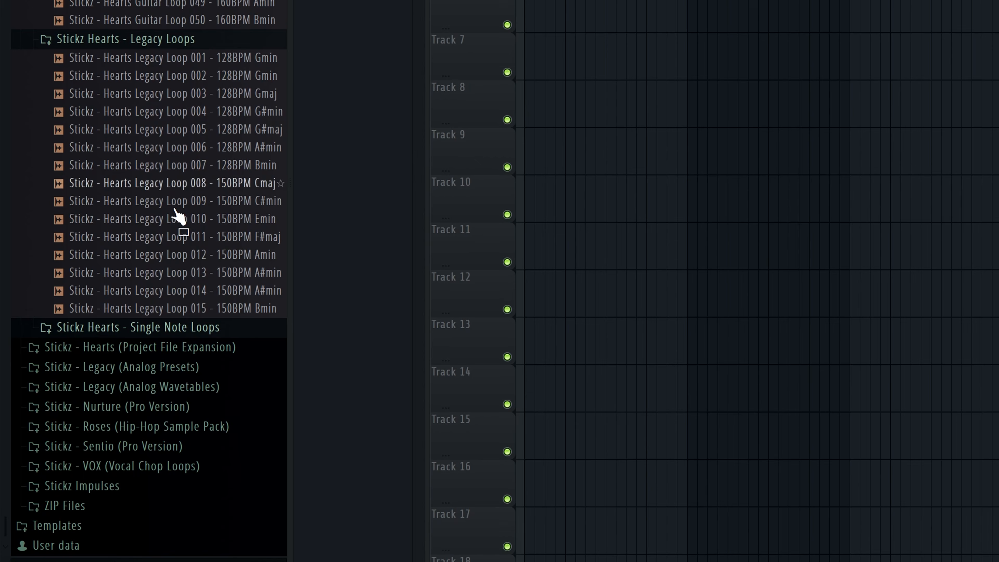
click(204, 39)
Preview Stickz - Hearts Guitar Loops 001 through 008 from the Guitar Loops folder
scroll(220, 72, up, 8)
scroll(219, 72, up, 2)
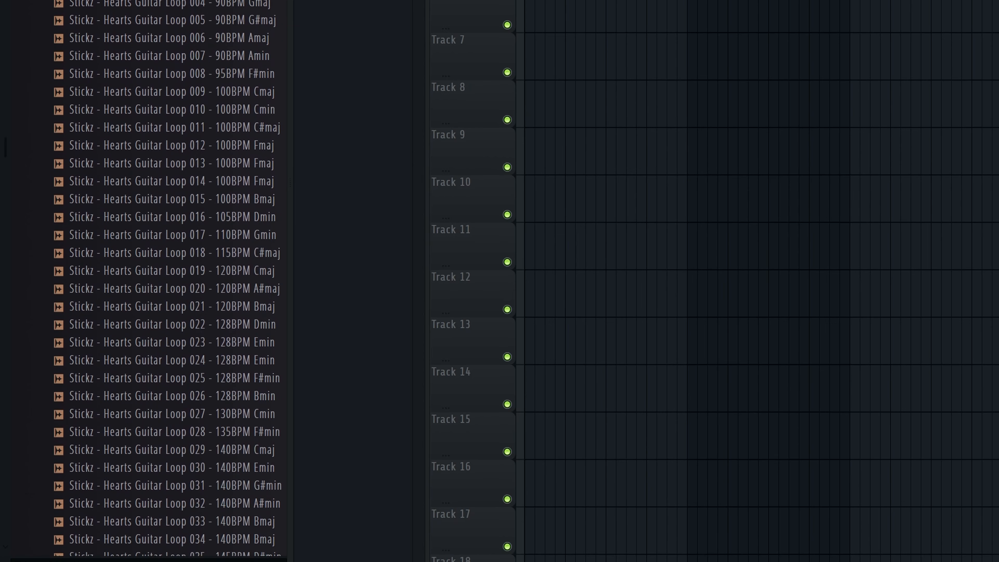
scroll(236, 102, up, 4)
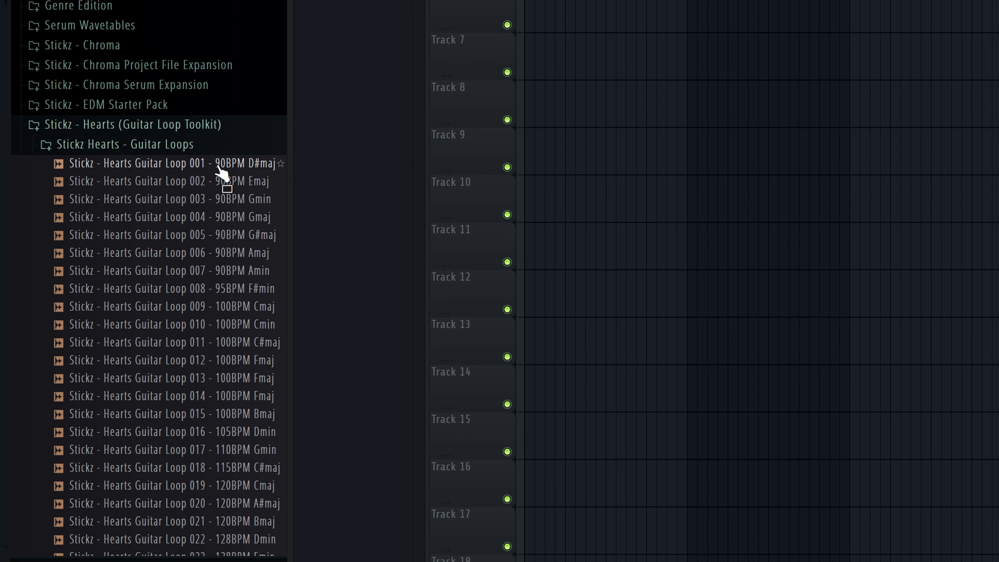
click(219, 166)
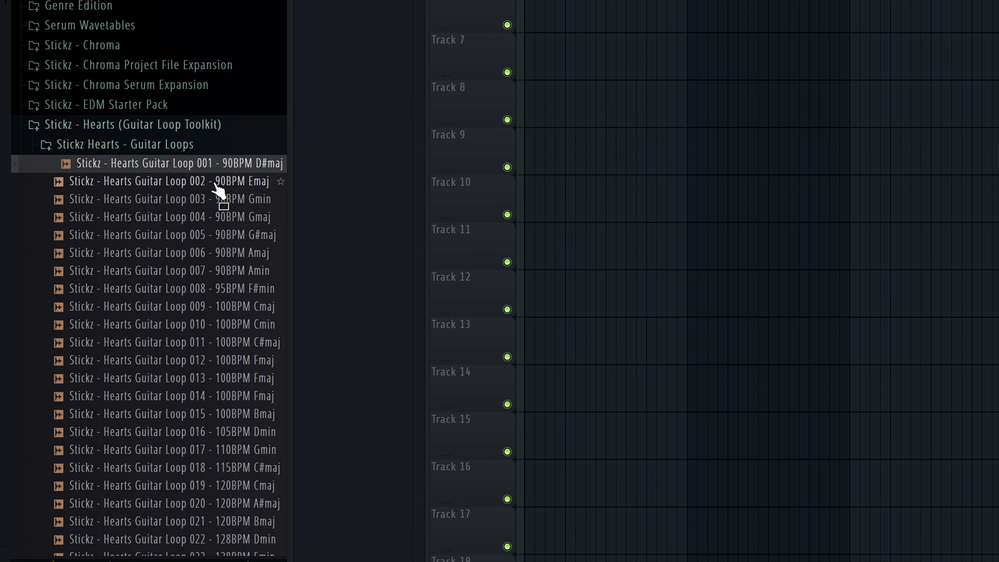
click(215, 183)
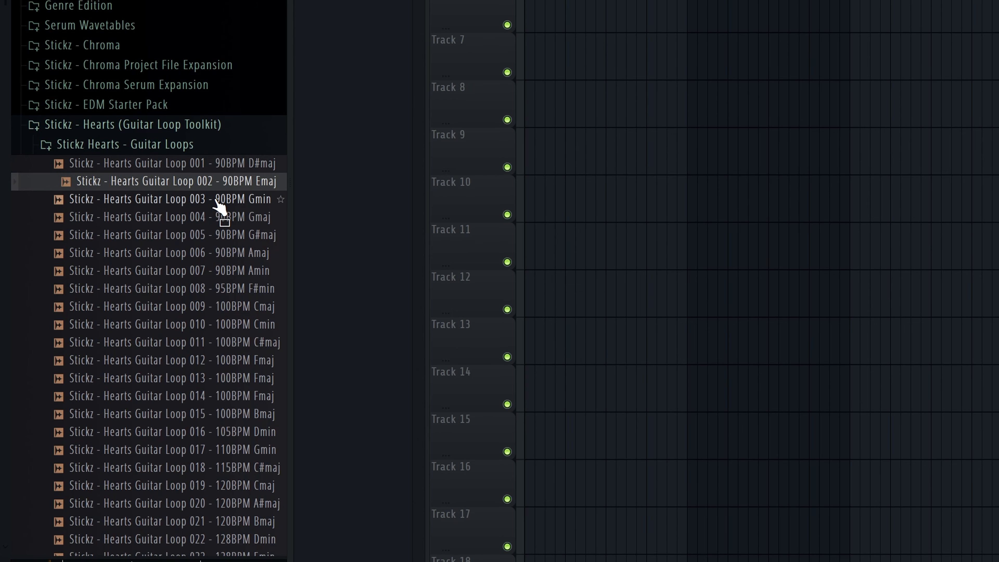
click(217, 201)
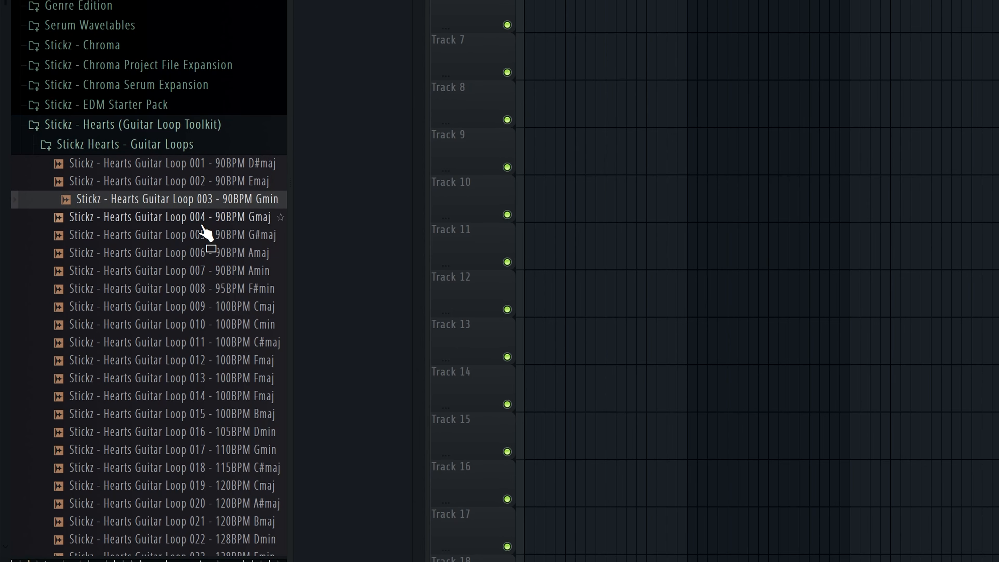
click(202, 224)
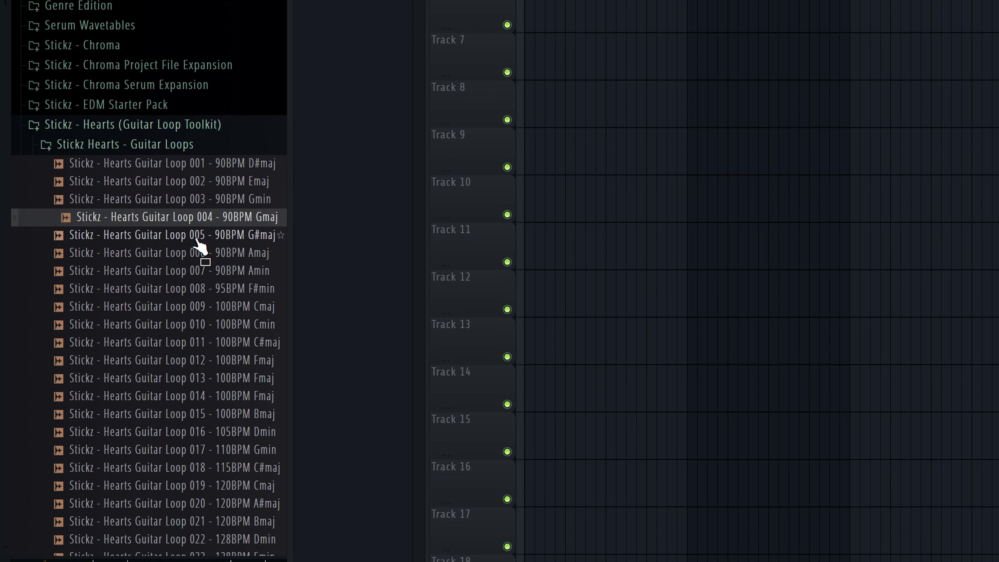
click(197, 238)
click(197, 257)
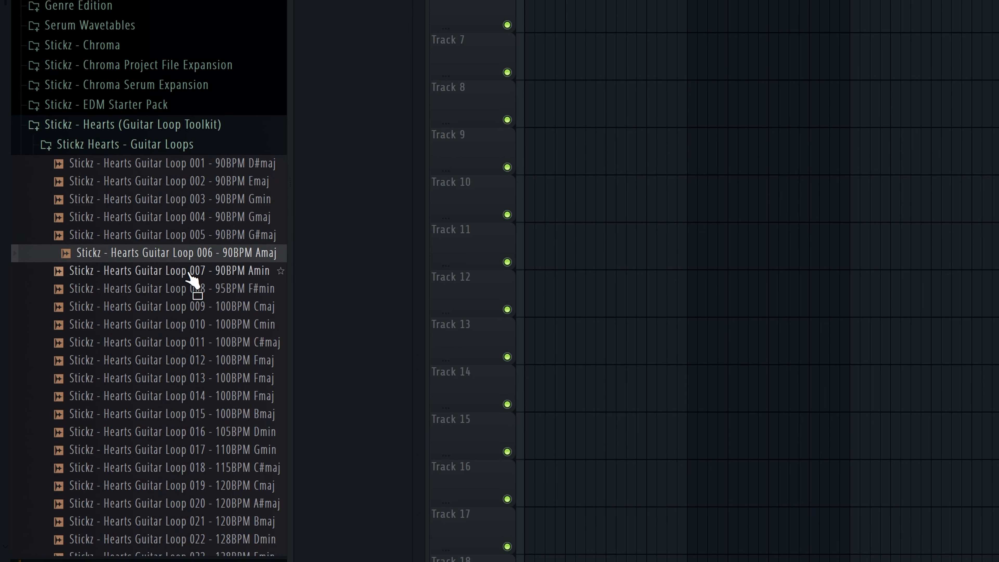
click(111, 271)
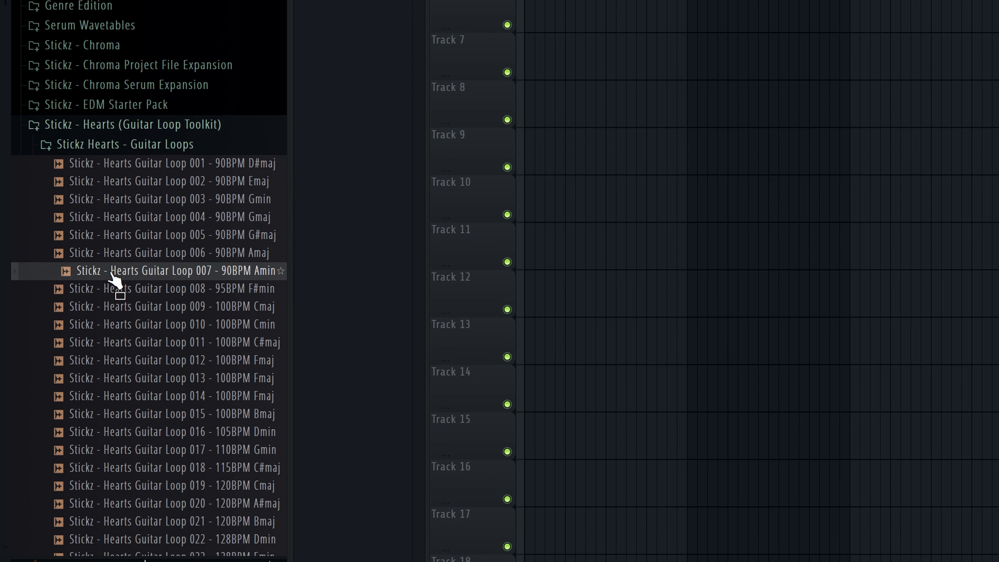
click(129, 287)
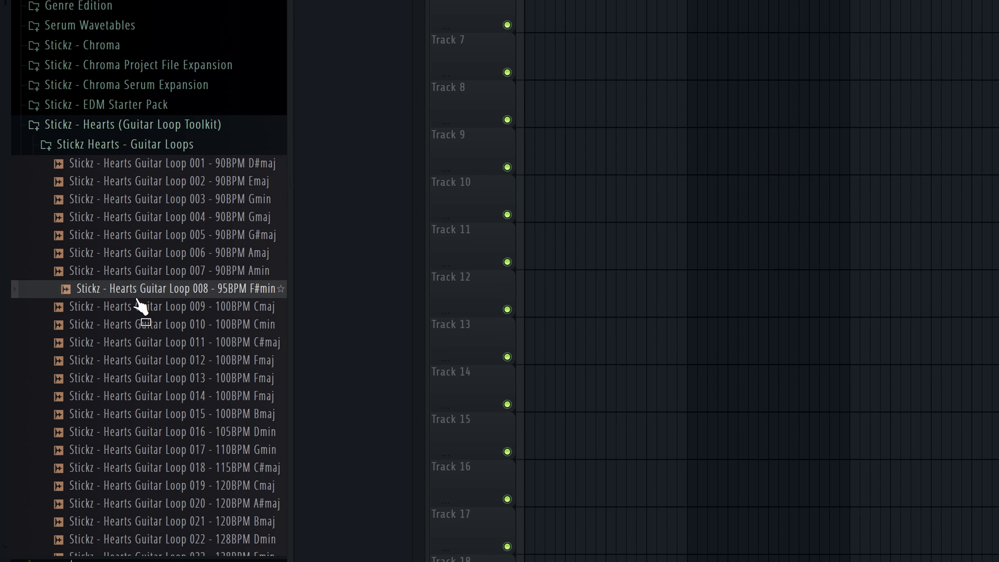
Place Stickz - Hearts Guitar Loop 008 (95BPM F#min) in the playlist on Track 7, starting at bar 9
scroll(145, 275, down, 3)
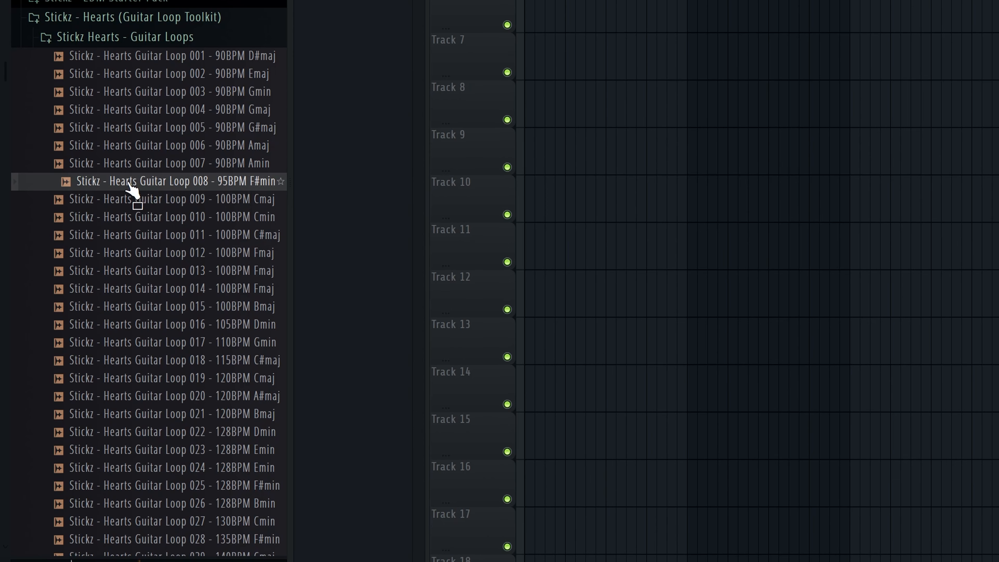
drag(116, 183, 363, 254)
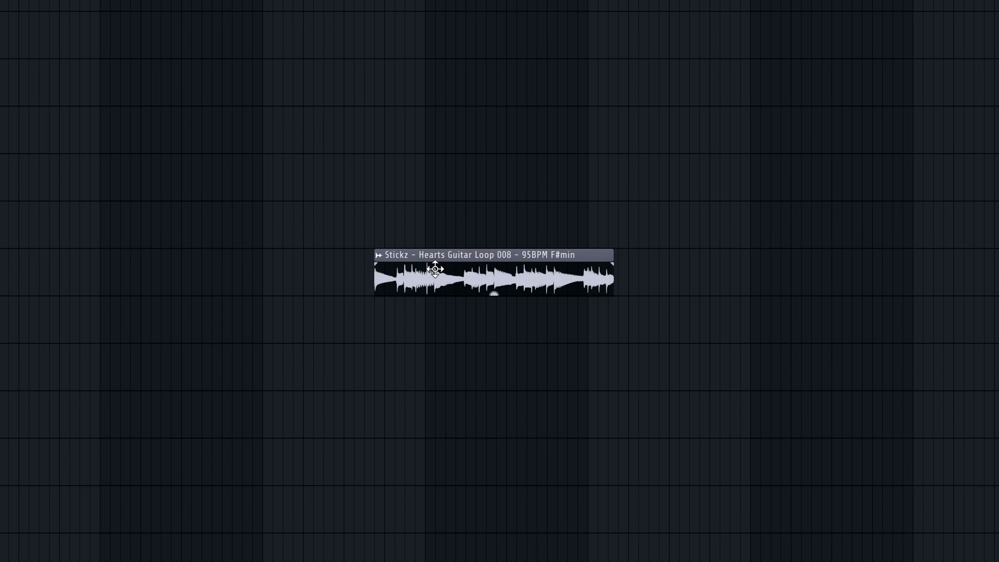
drag(435, 268, 325, 145)
scroll(406, 122, up, 2)
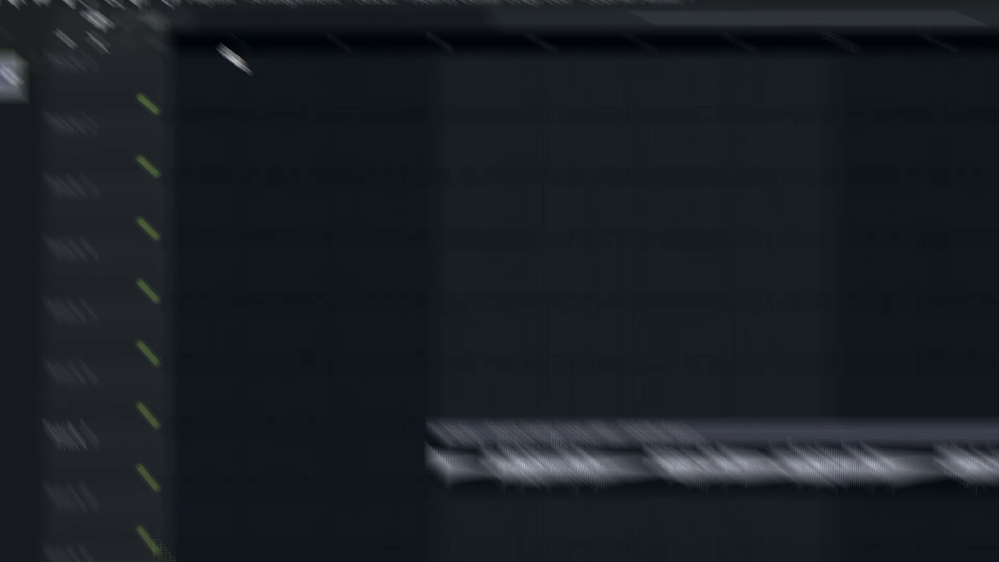
Make a time selection from bar 9 to bar 13 in the playlist, spanning the guitar loop clip
drag(189, 25, 189, 67)
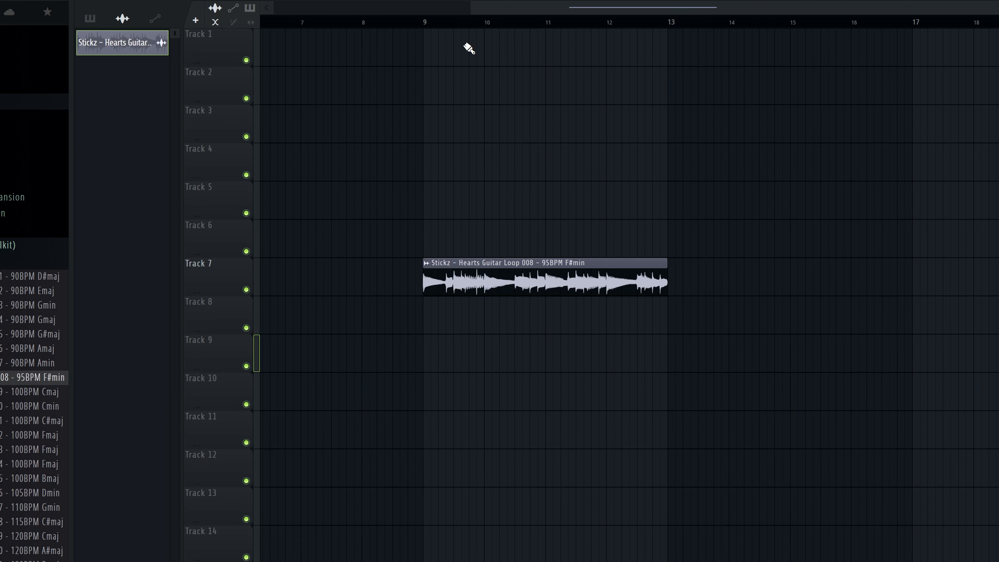
drag(426, 23, 680, 49)
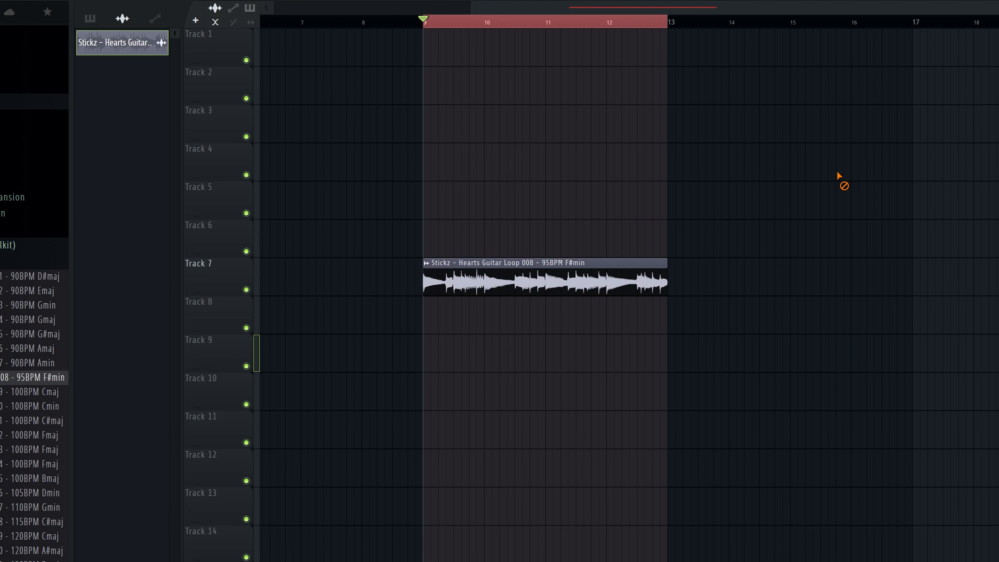
Open the Vocal Chop Loops folder of the Stickz - Vocal Chop Toolkit within the Freebies packs
click(144, 26)
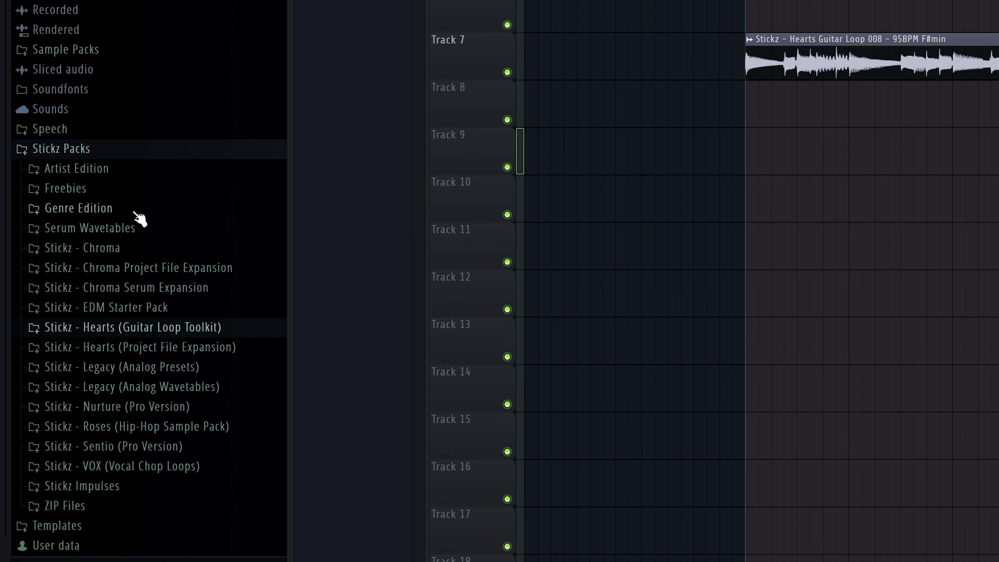
click(113, 190)
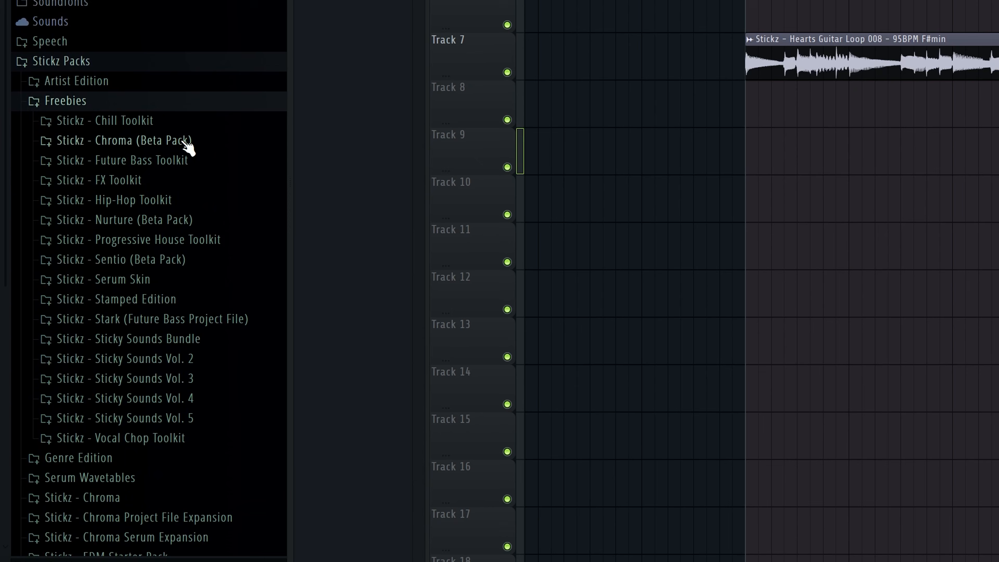
click(169, 448)
click(214, 153)
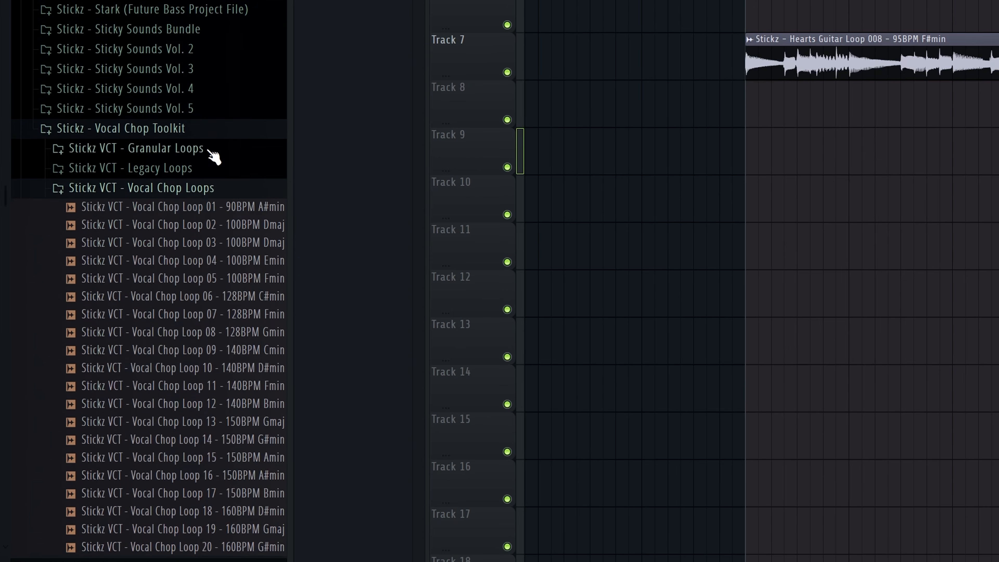
Preview Stickz VCT Vocal Chop Loops 16 through 19 and return to loop 18 (160BPM D#min)
scroll(214, 155, down, 5)
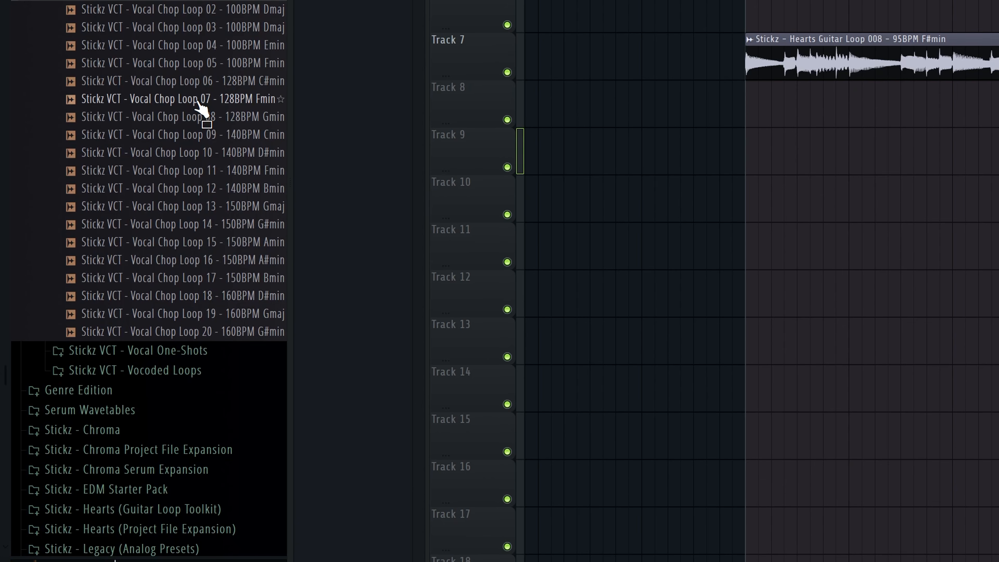
click(201, 260)
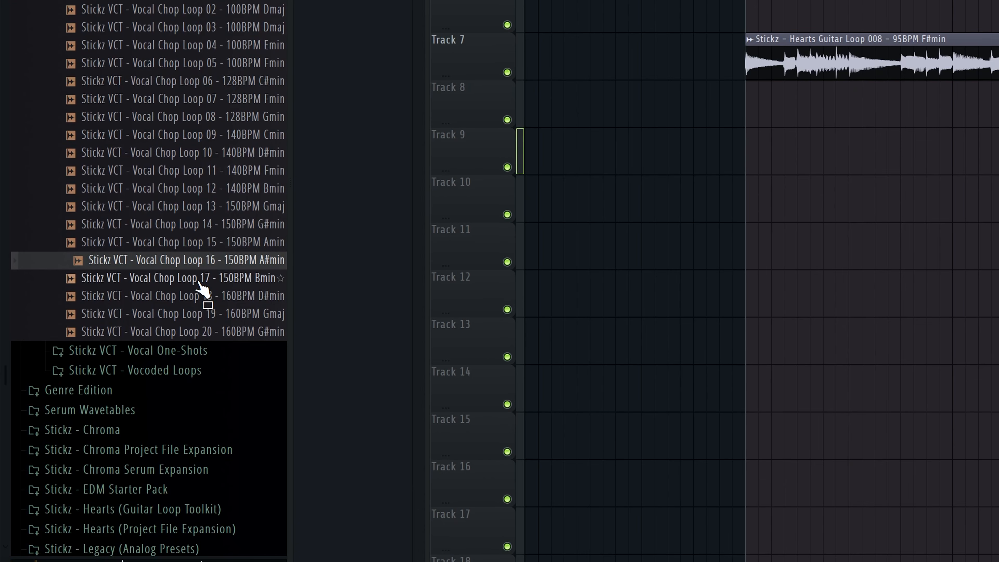
click(194, 280)
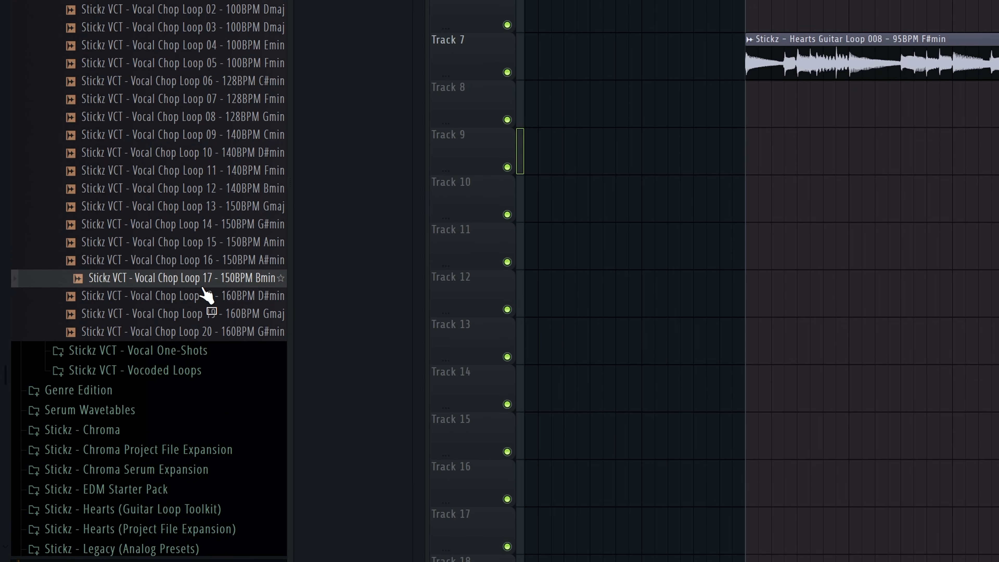
click(198, 299)
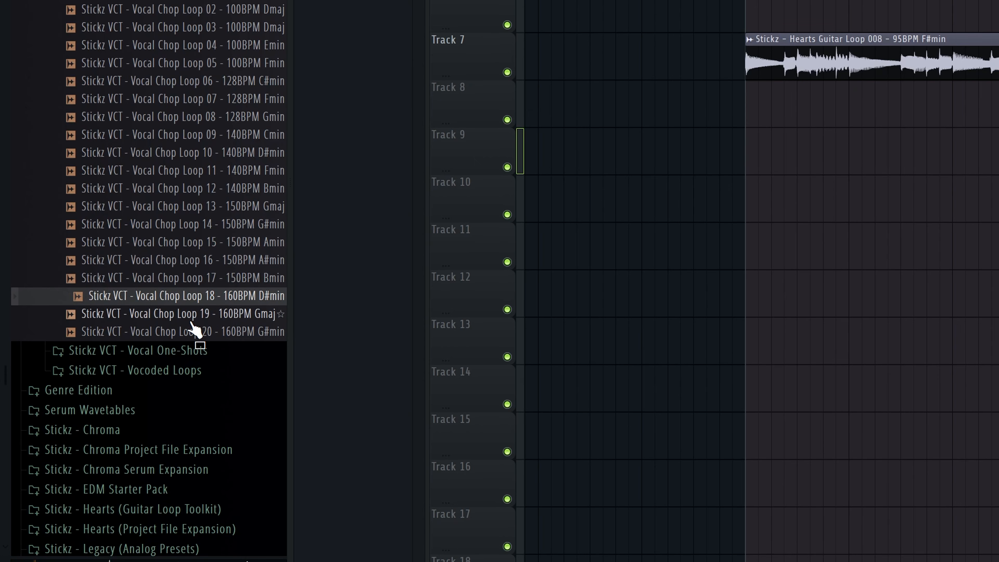
click(191, 320)
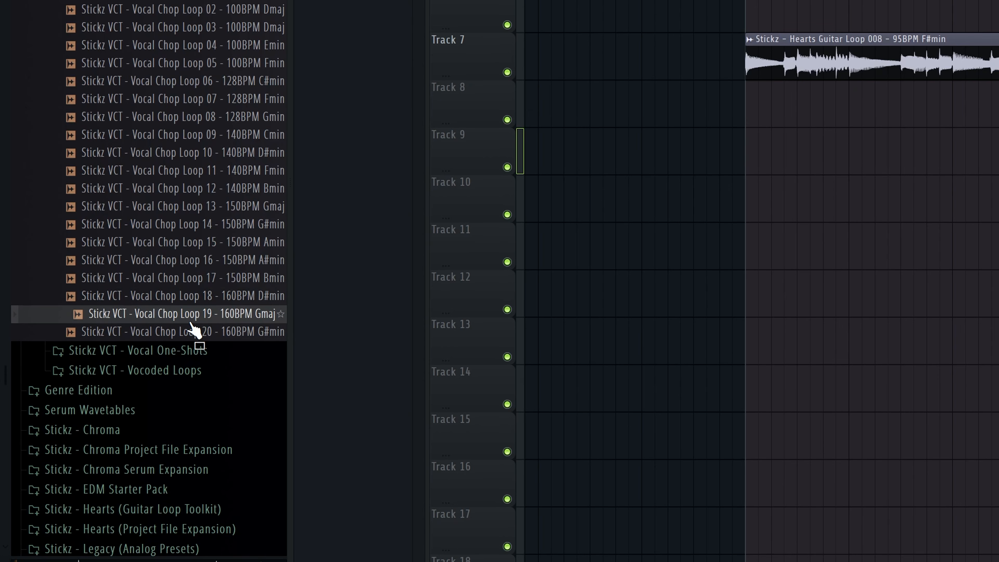
click(193, 300)
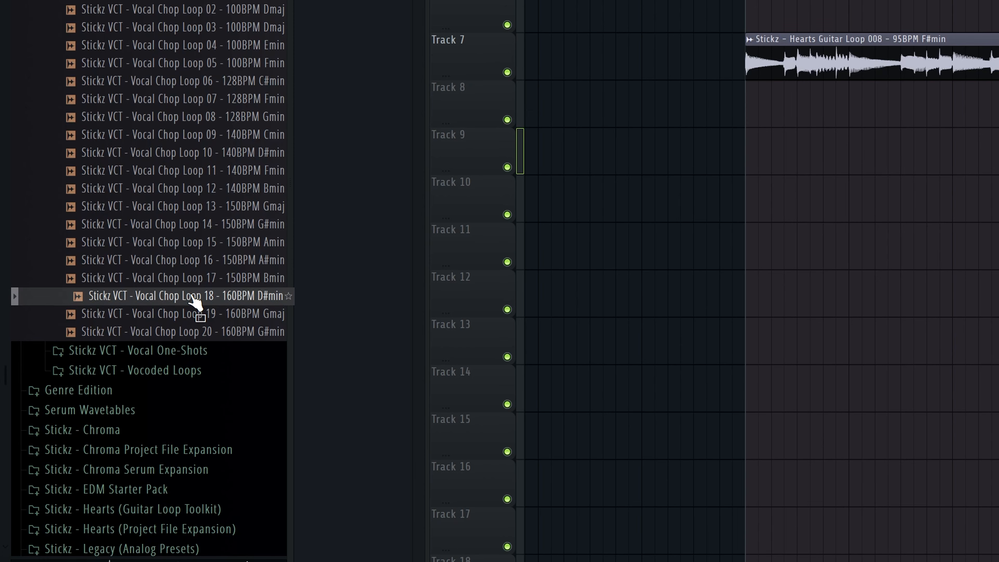
drag(200, 310, 872, 247)
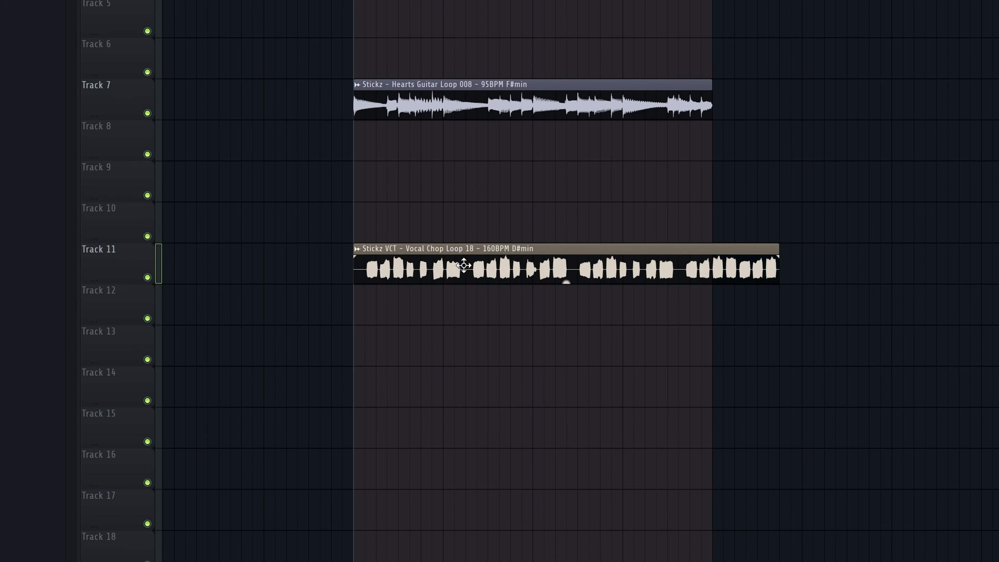
drag(463, 265, 445, 260)
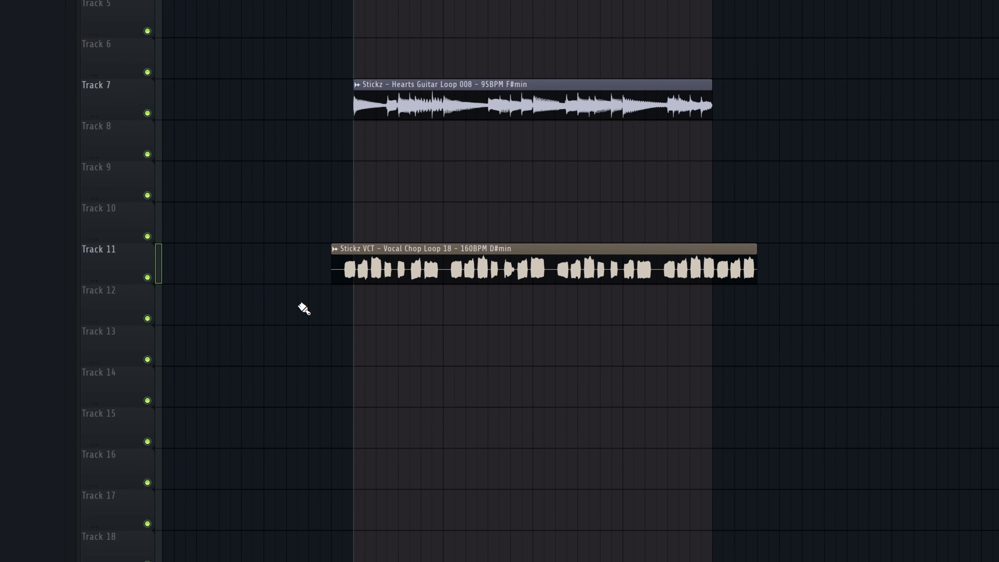
right_click(336, 262)
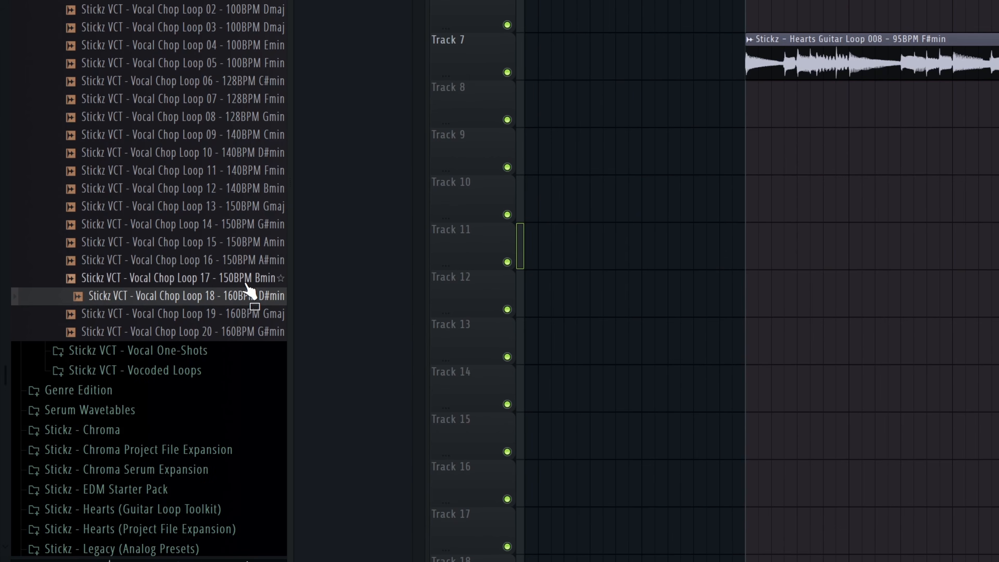
Open Stickz VCT - Vocal Chop Loop 18 in a new Slicex channel and move the Slicex window clear of the selected playlist region
right_click(234, 295)
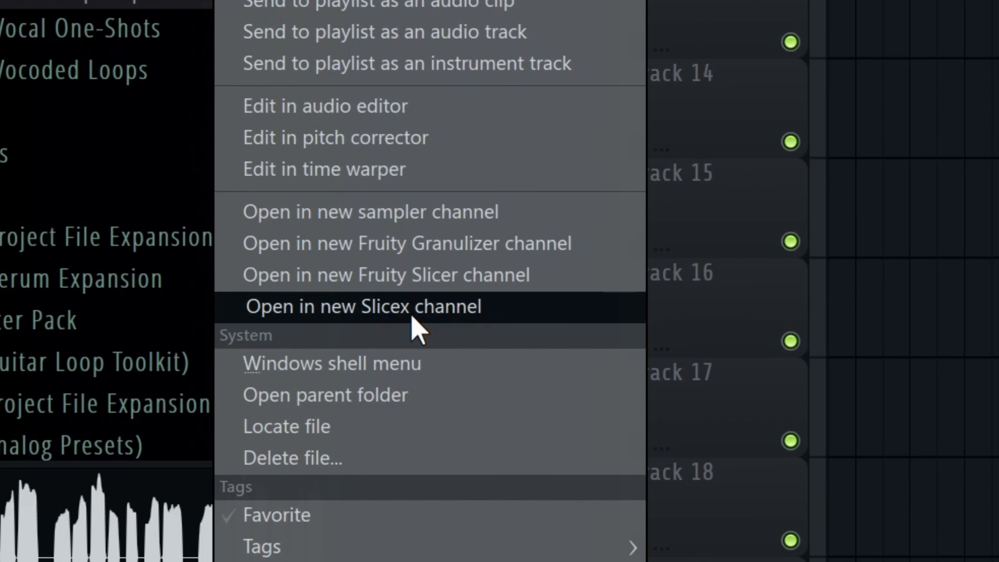
click(411, 317)
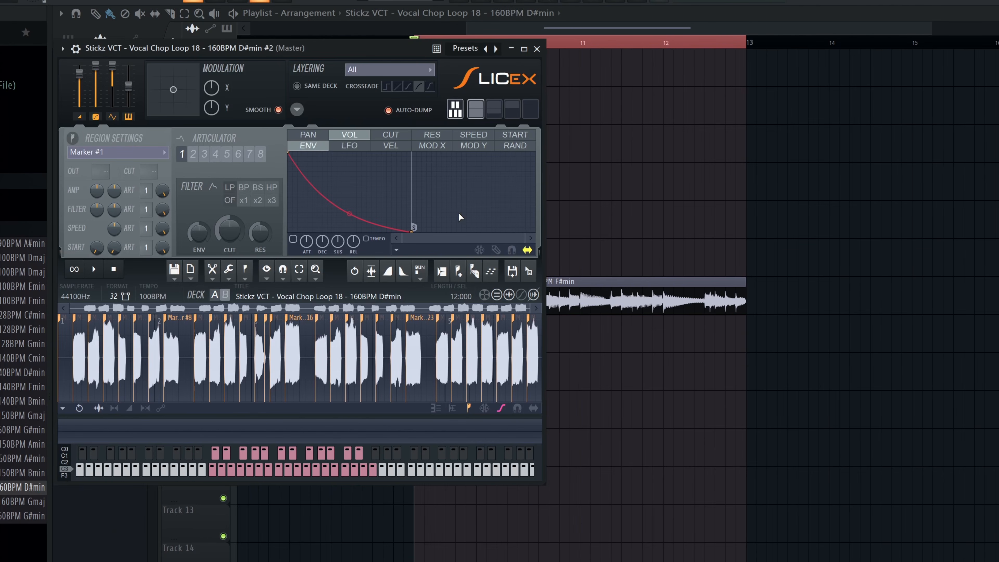
drag(351, 54, 543, 104)
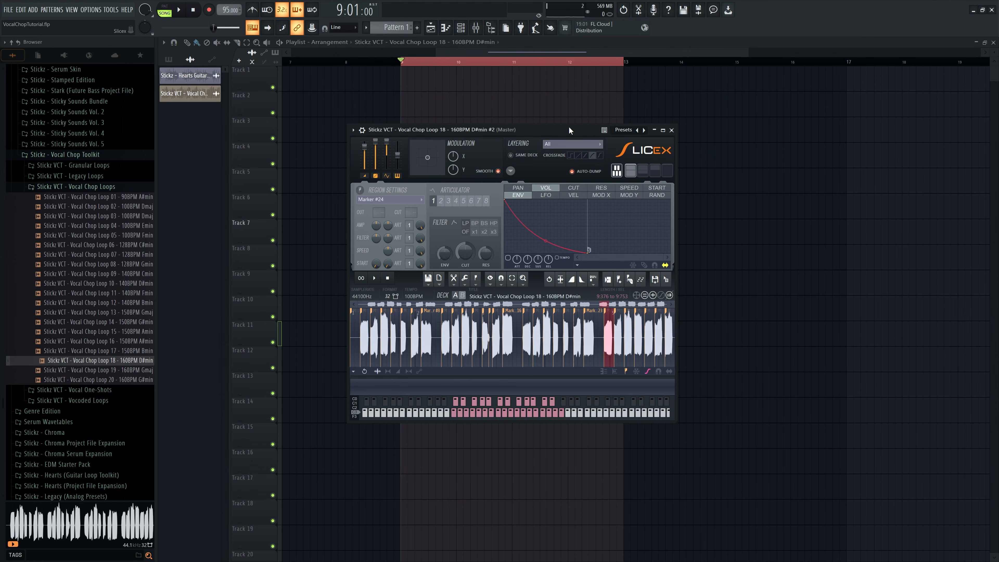
drag(520, 128, 752, 141)
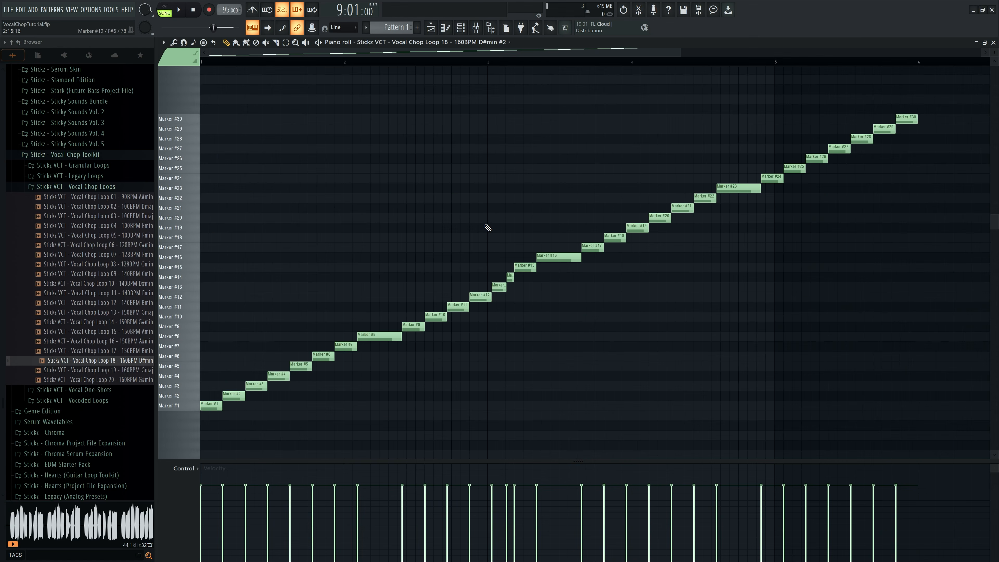
Delete all the automatically generated slice notes and make a time selection over the middle half of bar 1, from 1:05 to 1:13
key(ctrl+a)
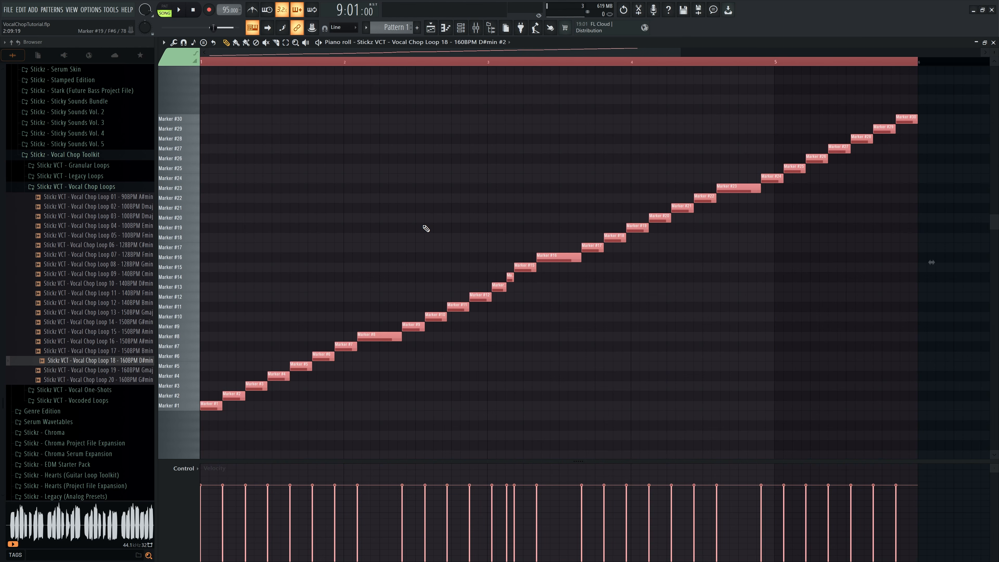
key(Delete)
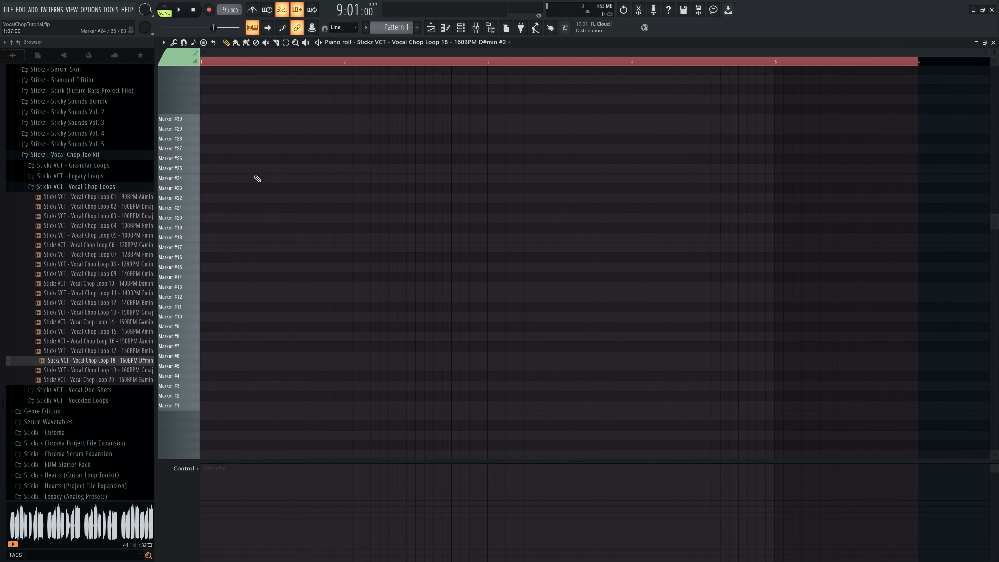
click(236, 63)
drag(236, 64, 307, 71)
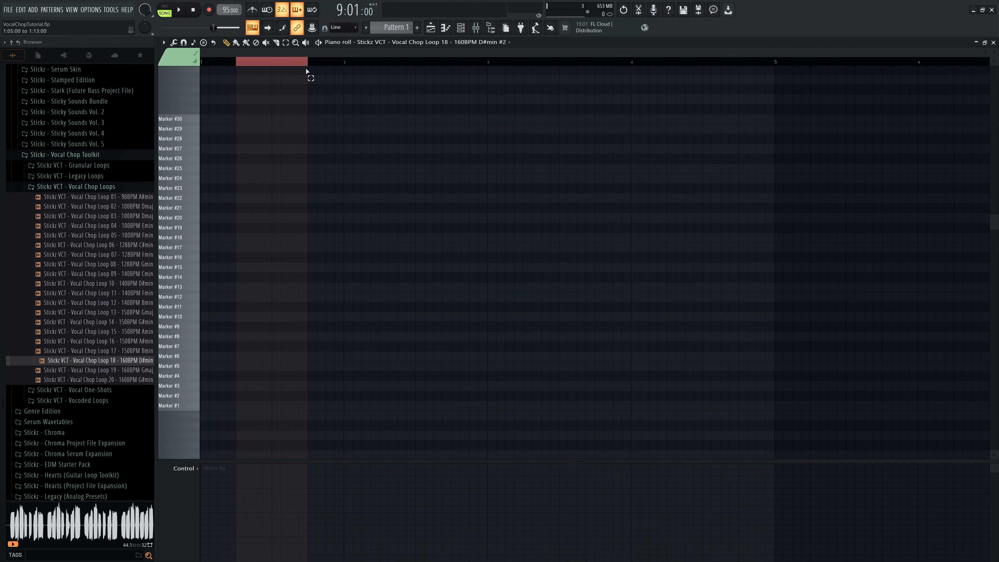
scroll(212, 159, up, 1)
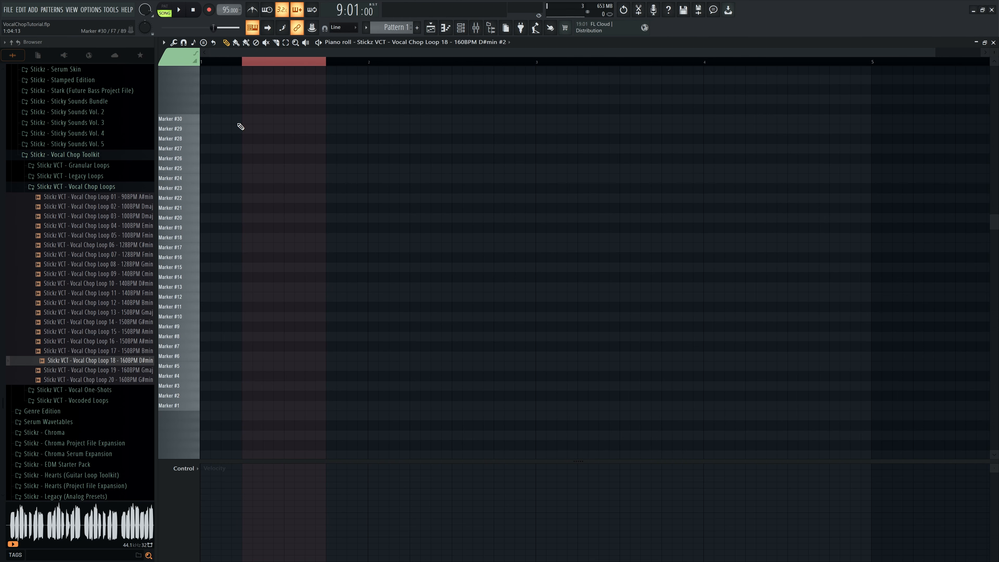
Set the note colour to pink, place consecutive two-step notes on Markers #11, #17, #22 and #24 from 1:05, and play them back
click(177, 56)
click(214, 75)
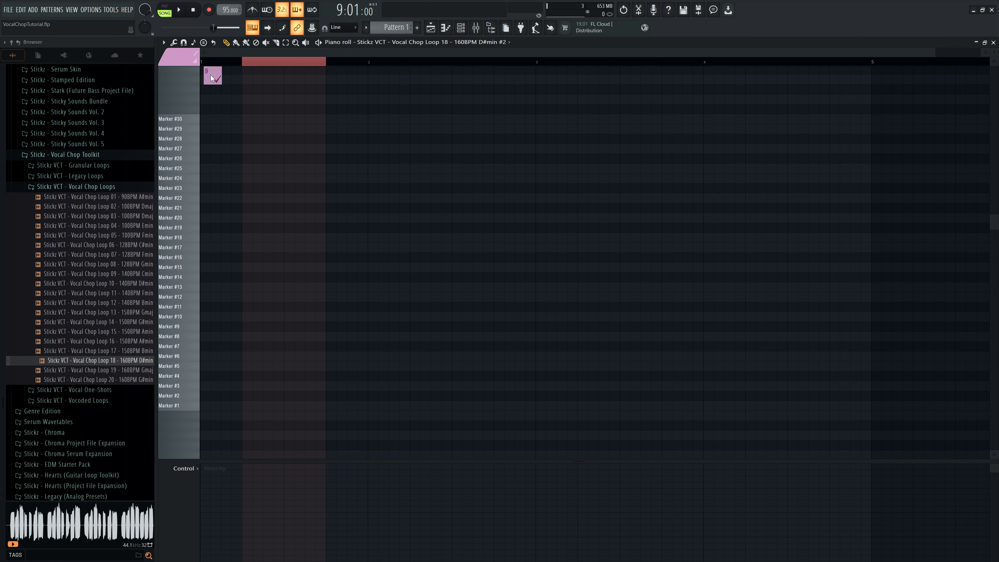
mouse_move(252, 405)
mouse_down()
mouse_move(251, 277)
mouse_move(249, 309)
mouse_up()
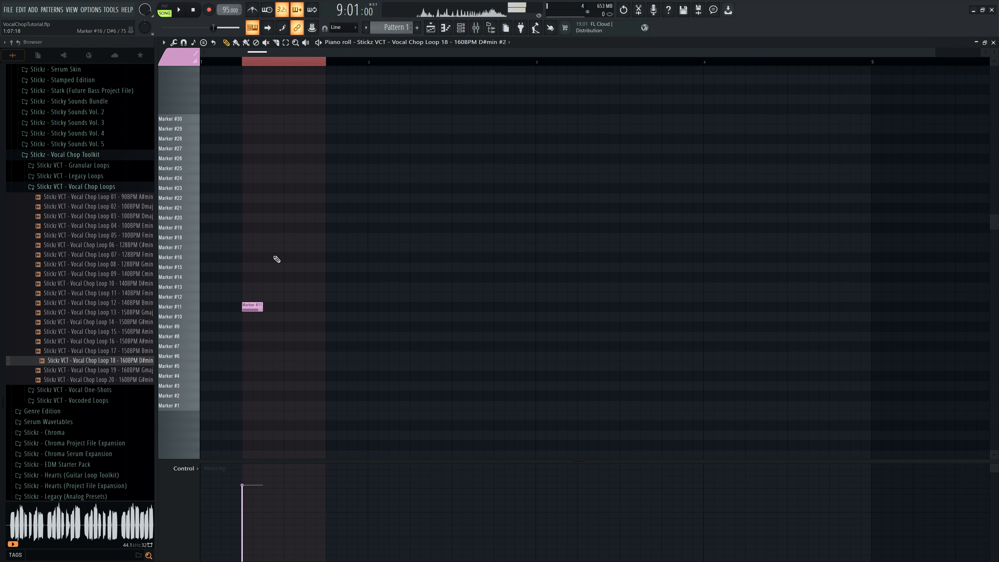
click(263, 247)
click(284, 198)
click(304, 177)
key(space)
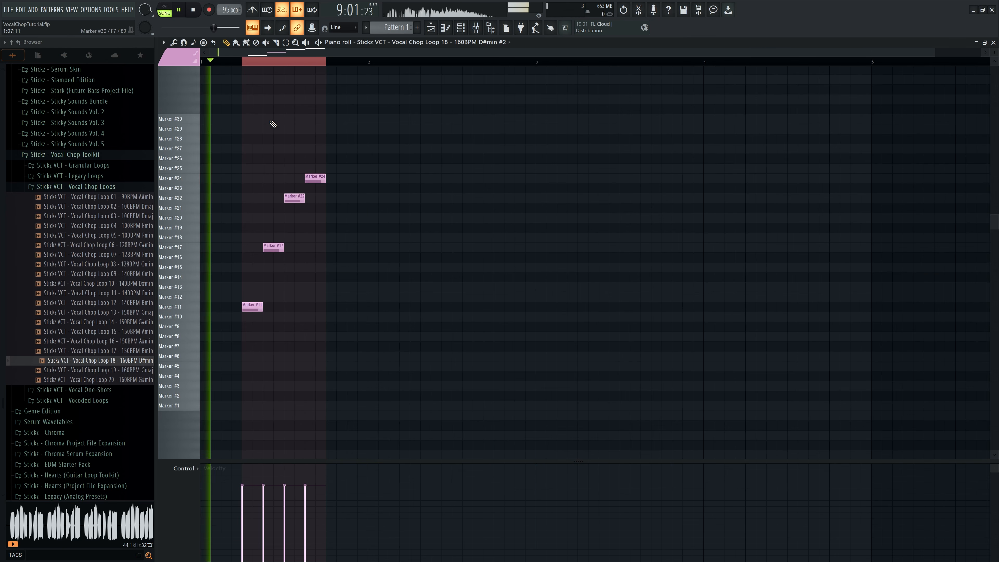
scroll(297, 68, up, 3)
scroll(344, 130, down, 2)
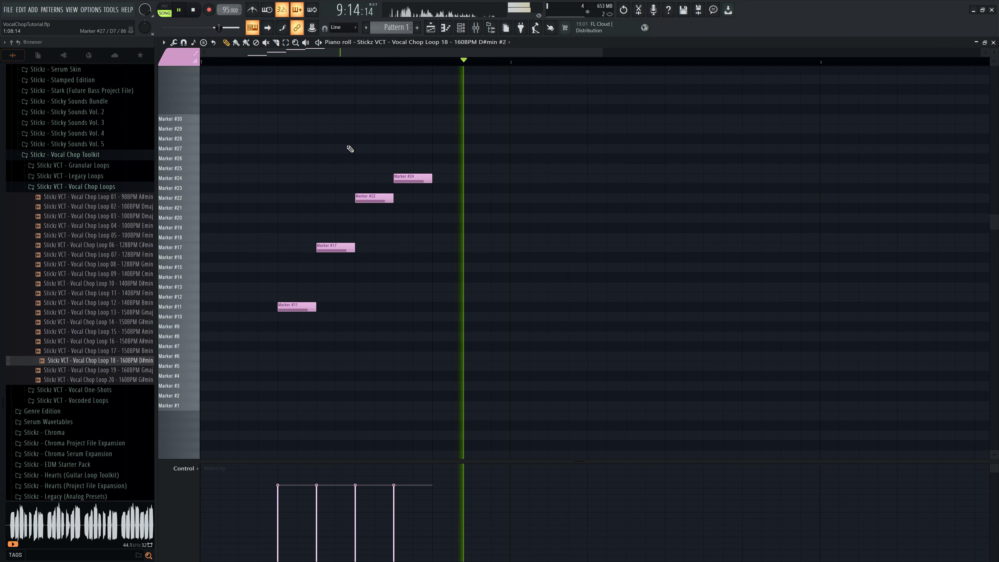
key(space)
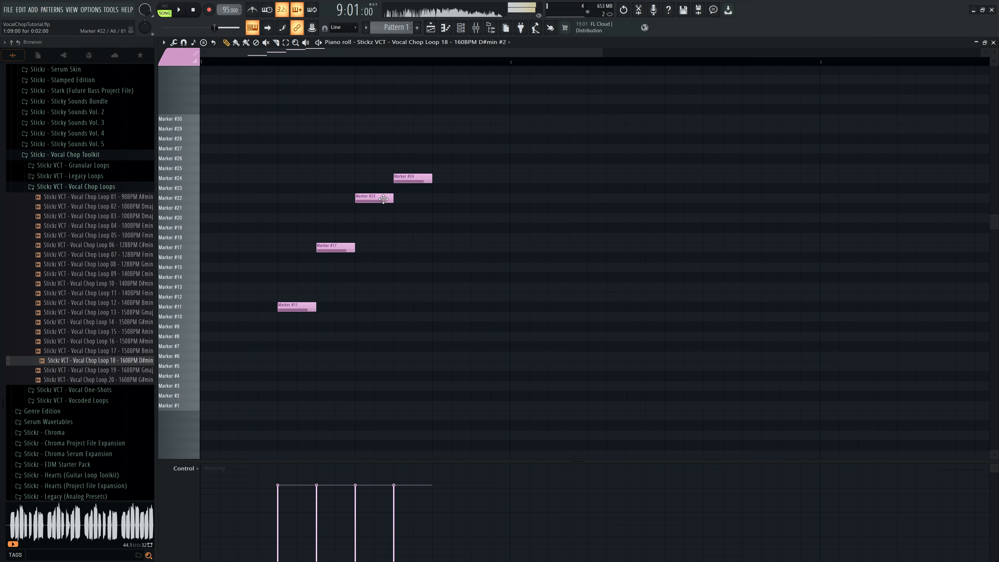
Move the third note to Marker #21, the fourth to Marker #23 and the first to Marker #2, and audition the phrase
mouse_move(382, 197)
mouse_down()
mouse_move(382, 206)
mouse_move(408, 177)
mouse_move(415, 189)
mouse_up()
click(377, 207)
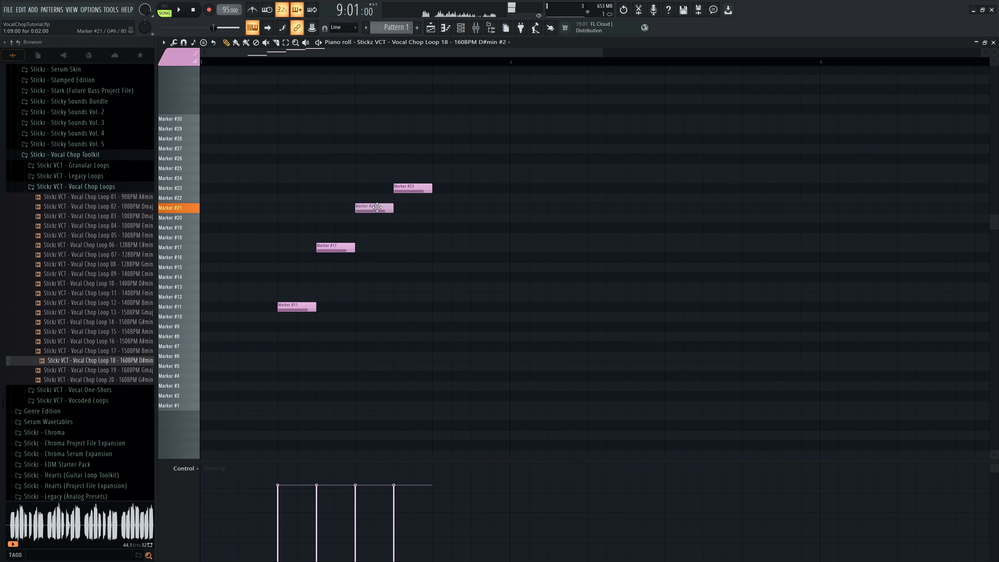
click(415, 188)
click(334, 247)
mouse_move(314, 305)
mouse_down()
mouse_move(291, 368)
mouse_move(291, 392)
mouse_move(299, 389)
mouse_up()
key(space)
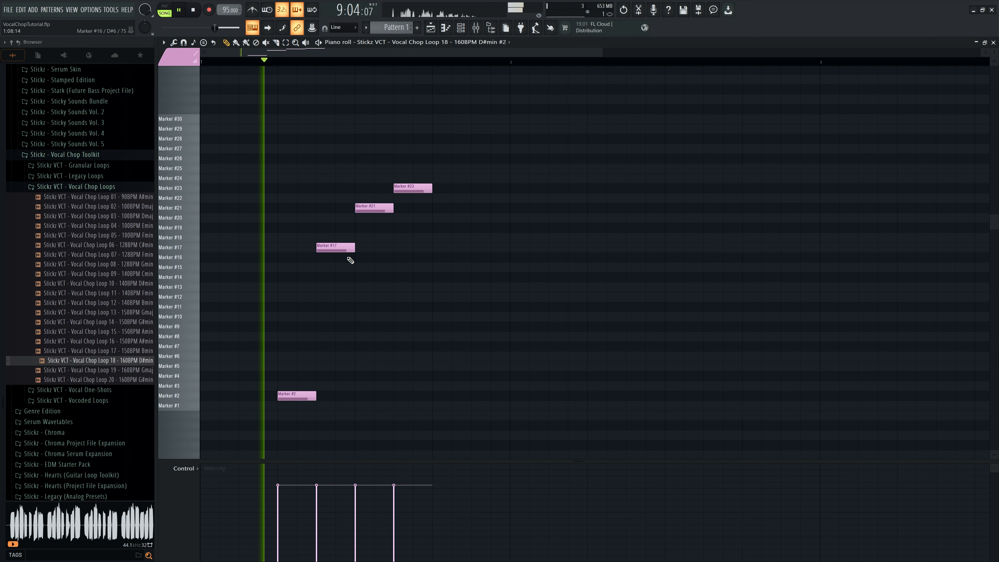
key(space)
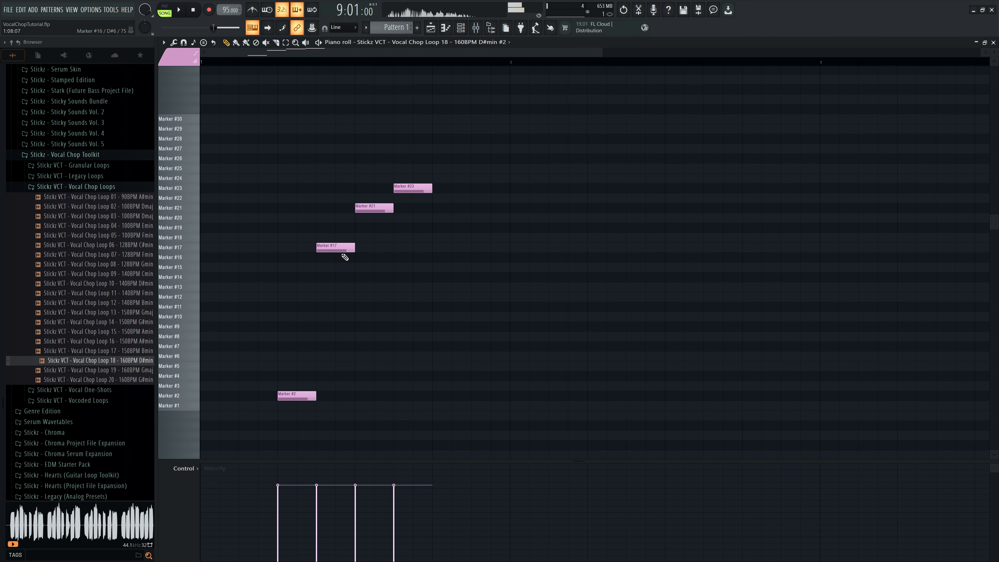
Move the second note of the phrase to Marker #4 and play back the four-note melody
mouse_move(340, 248)
mouse_down()
mouse_move(319, 355)
mouse_move(340, 347)
mouse_move(339, 325)
mouse_move(337, 377)
mouse_up()
key(space)
key(space)
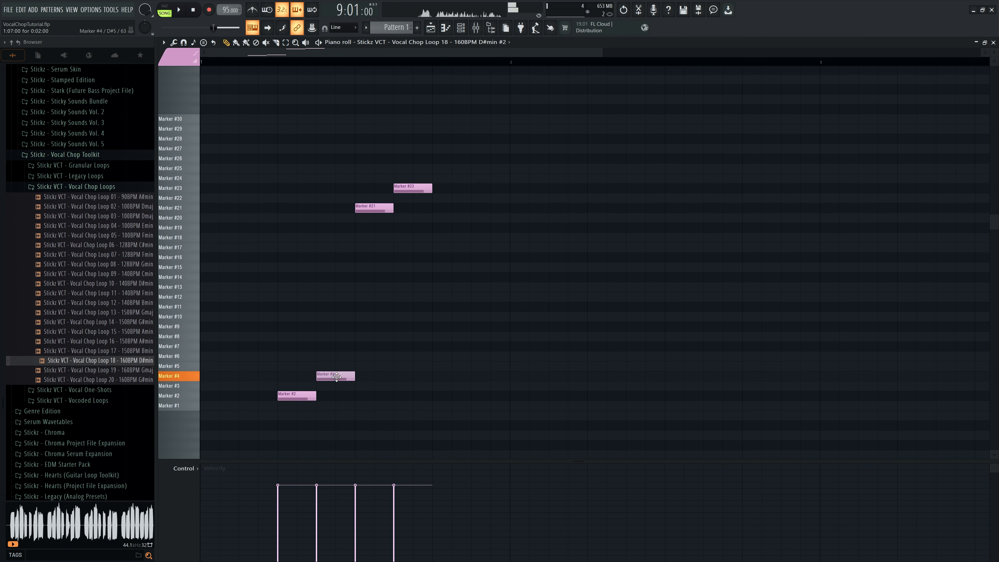
key(space)
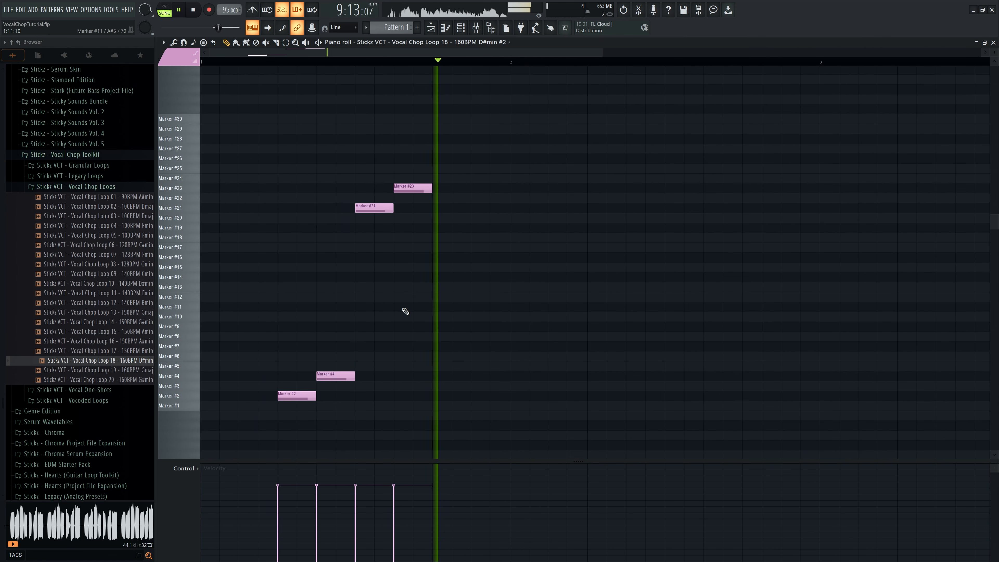
key(space)
key(space)
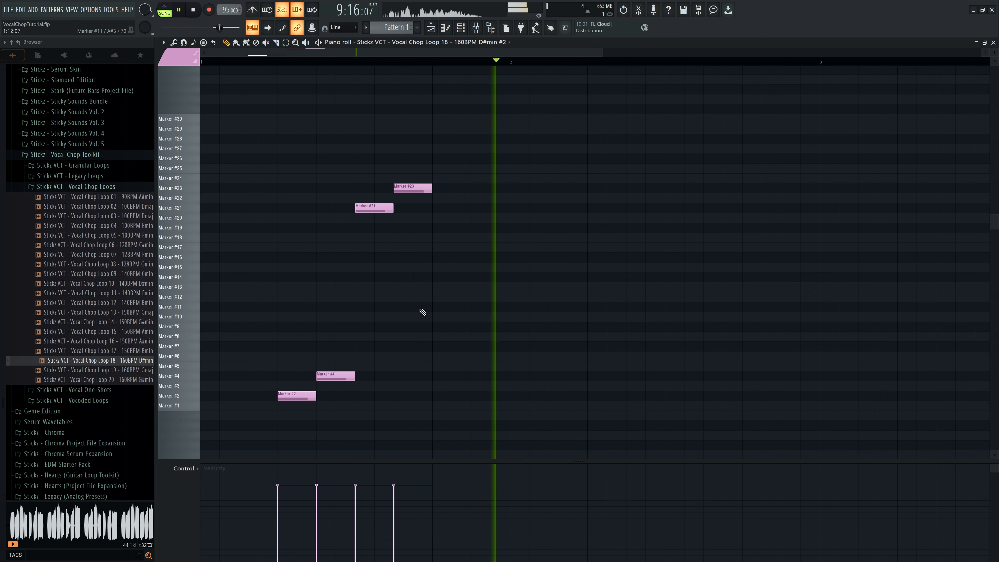
key(space)
Duplicate the four-note phrase from bar 1 into bars 2, 3 and 4, and play back all four bars
key(ctrl+a)
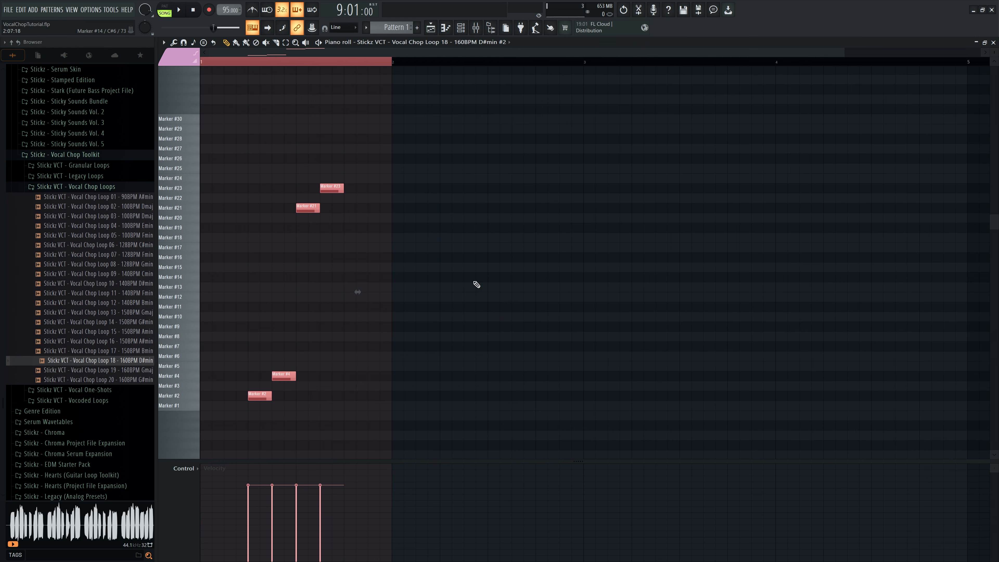
scroll(529, 296, down, 3)
key(ctrl+b)
key(ctrl+b)
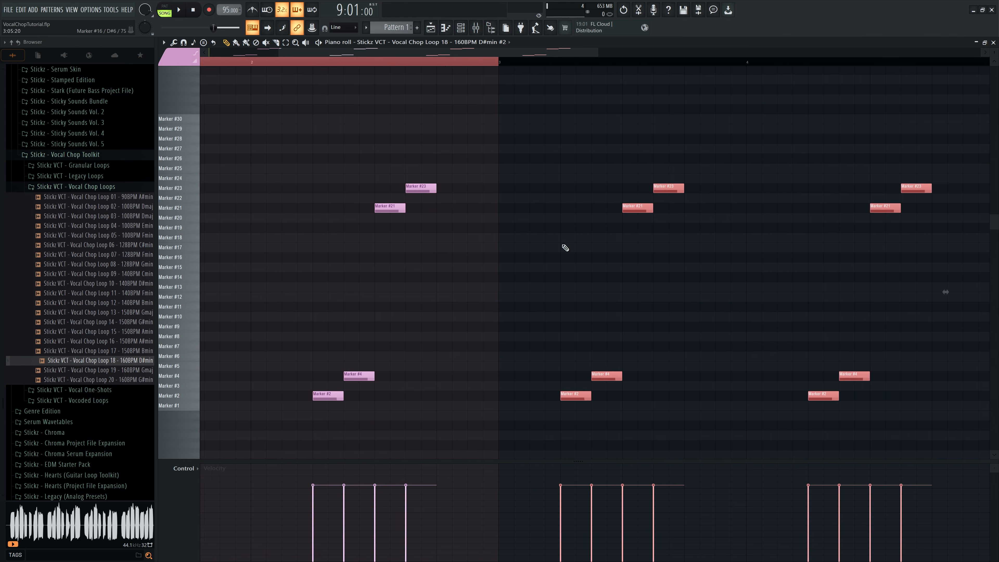
key(ctrl+d)
scroll(434, 79, down, 2)
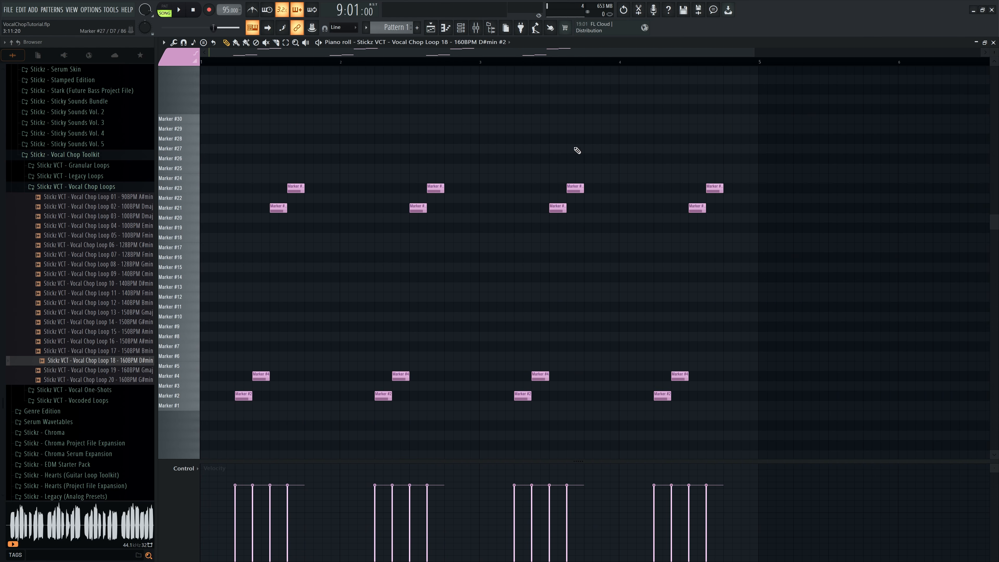
key(space)
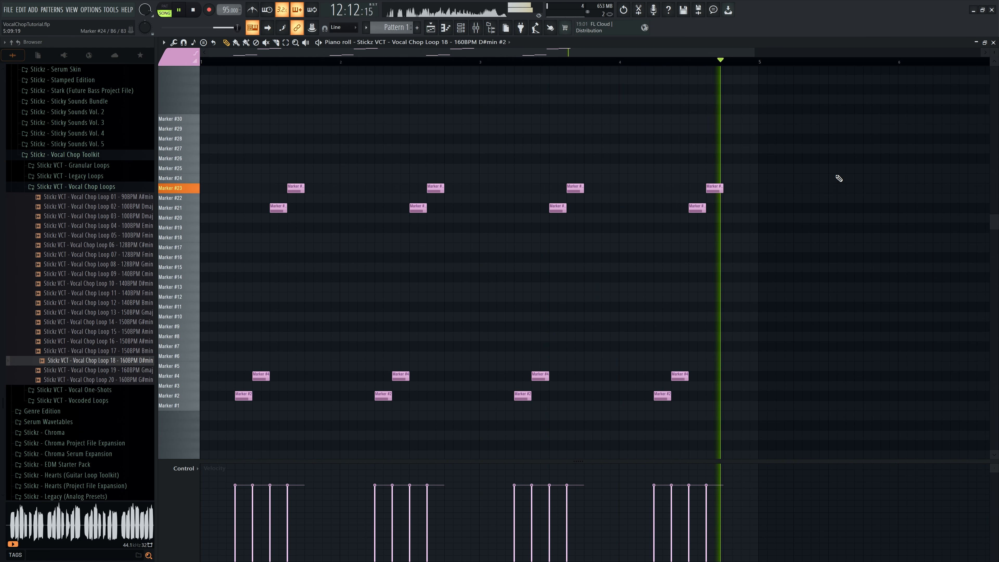
key(space)
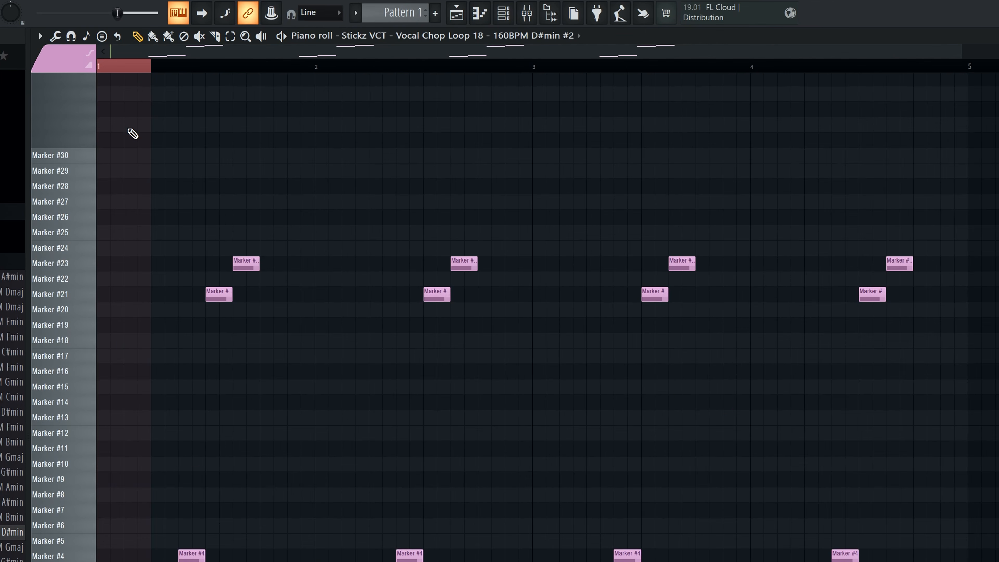
Add two green two-step notes on Marker #19 at the end of bar 1, starting at 1:13, and audition them
scroll(232, 70, up, 1)
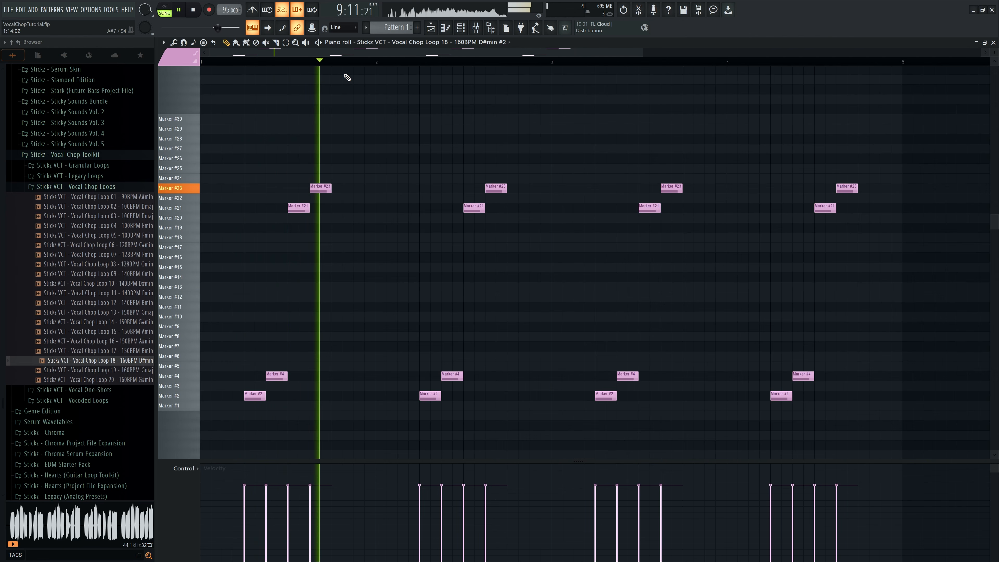
key(space)
drag(335, 159, 335, 232)
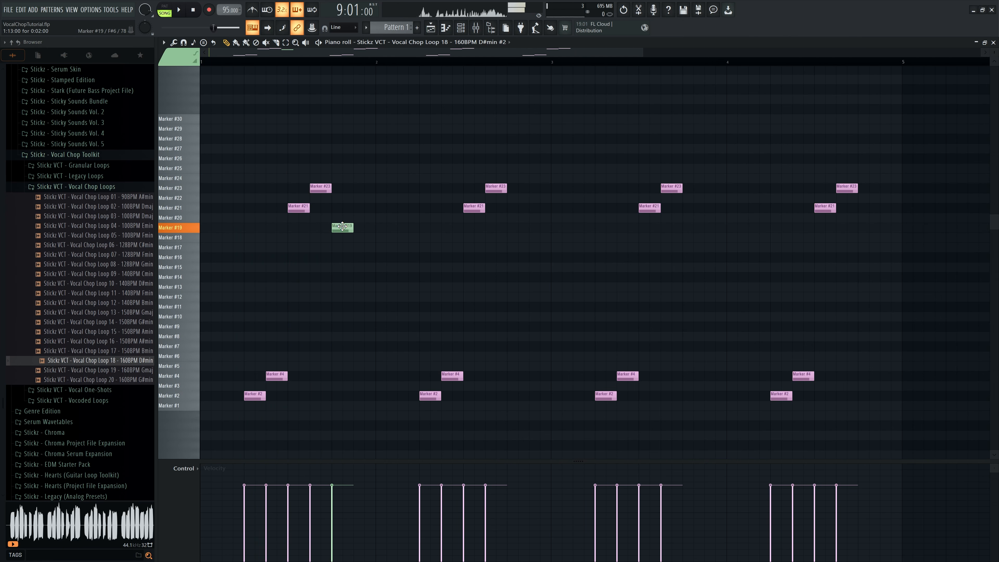
click(356, 229)
key(space)
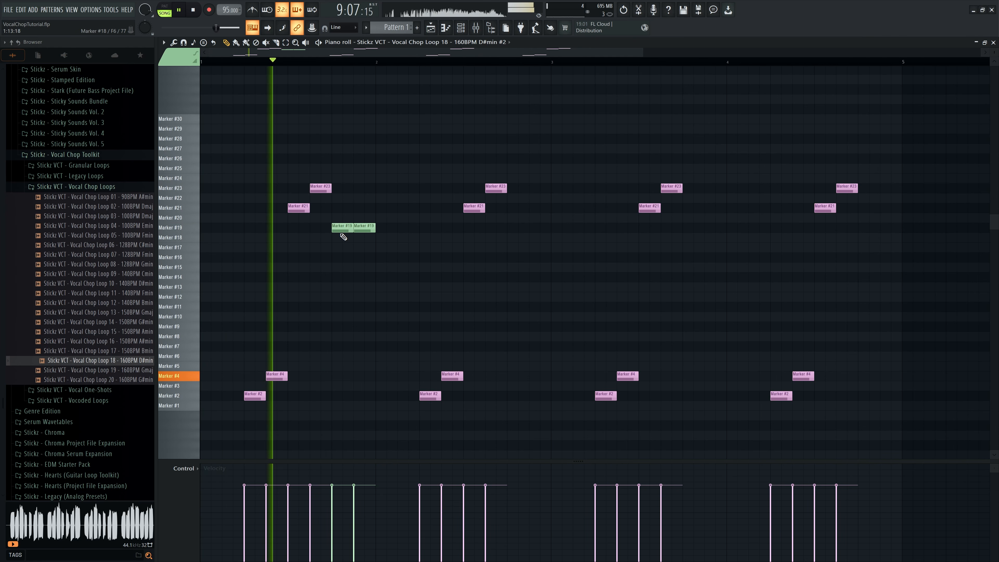
key(space)
Move the first green note at the end of bar 1 to Marker #23 and play back the phrase
drag(342, 230, 341, 188)
click(363, 228)
key(space)
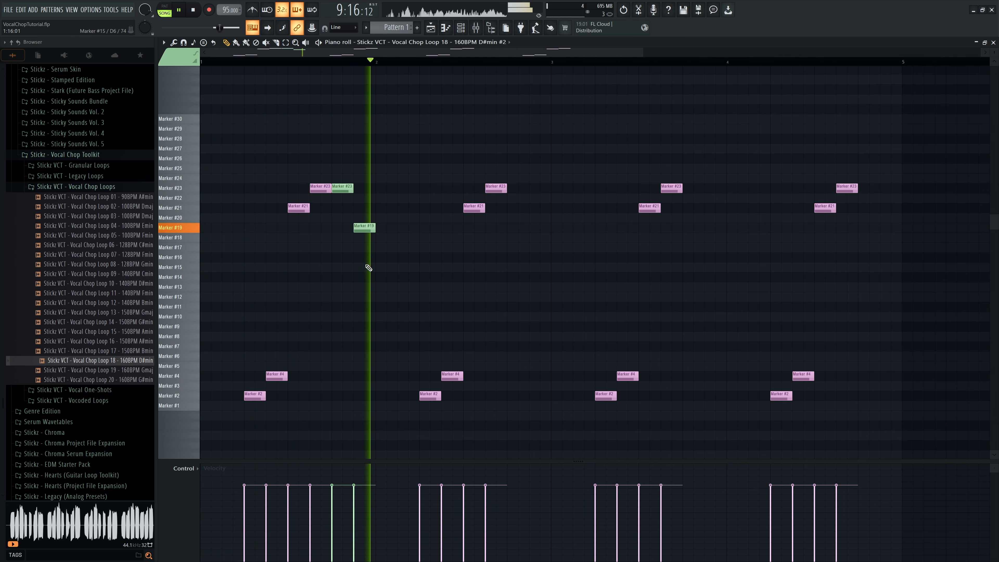
key(space)
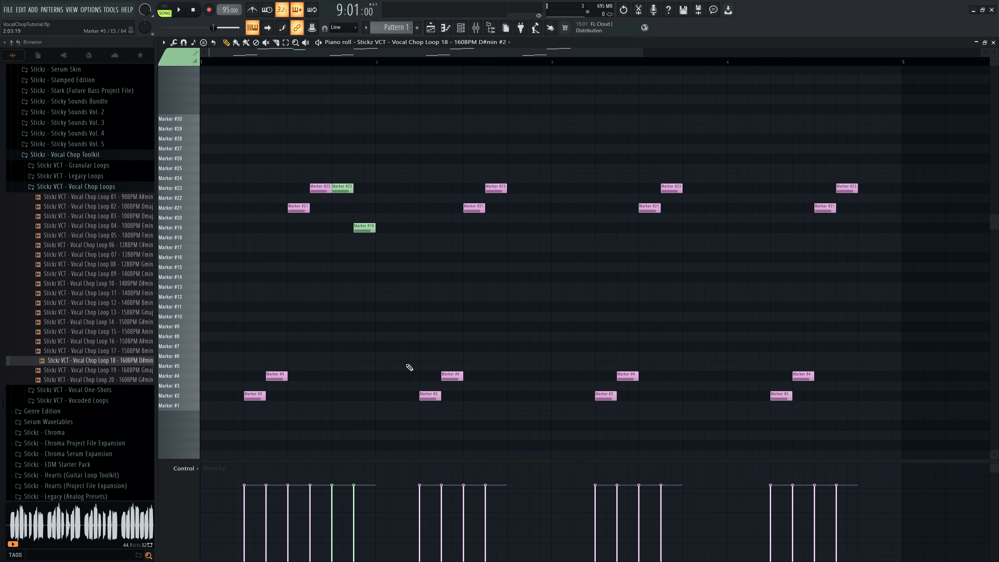
Add a green note at 2:03 just before bar 2's phrase, settle it on Marker #10, and play from bar 2
mouse_move(393, 346)
mouse_down()
mouse_move(393, 324)
mouse_move(380, 324)
mouse_move(400, 333)
mouse_up()
key(space)
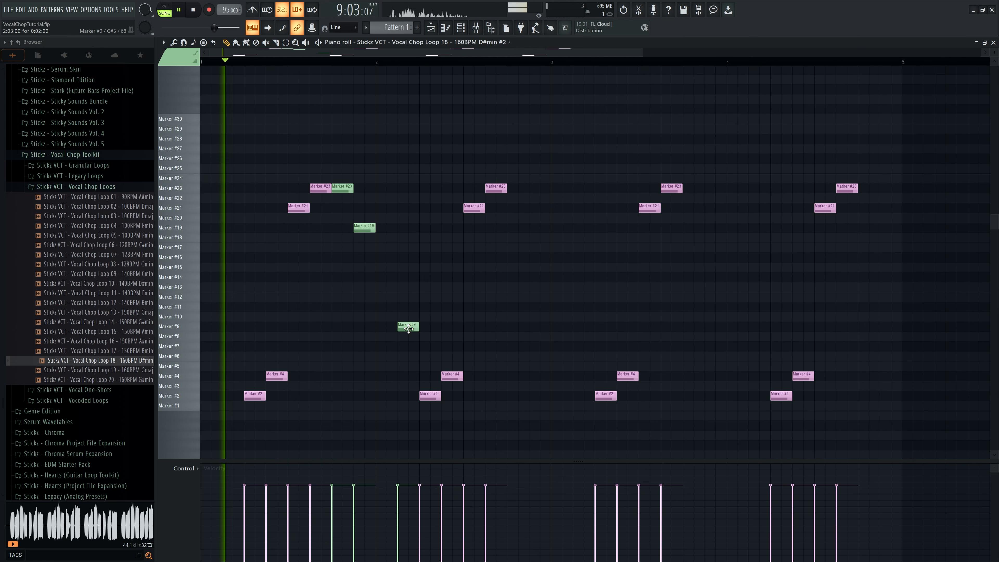
scroll(523, 301, down, 1)
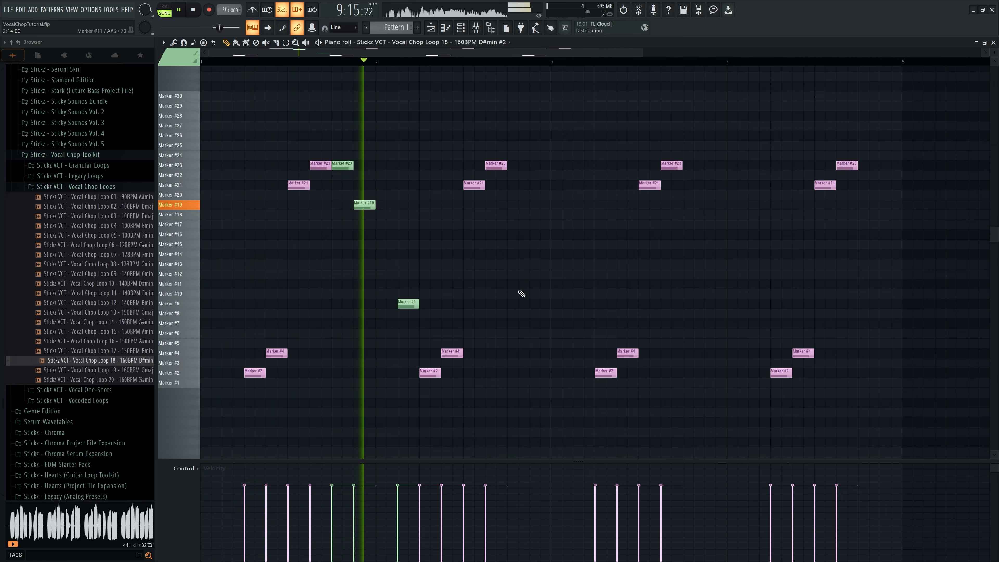
key(space)
drag(411, 298, 413, 288)
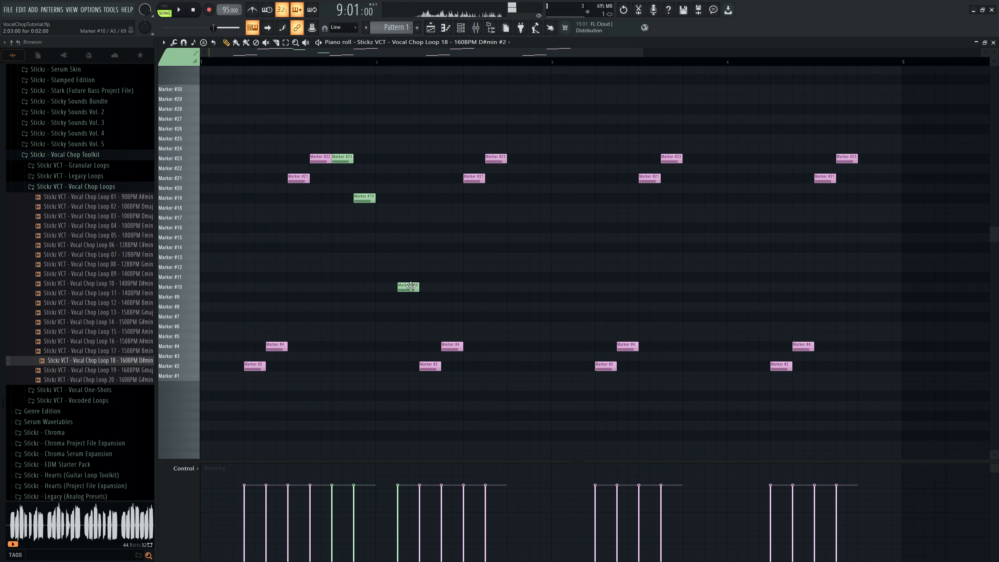
click(380, 63)
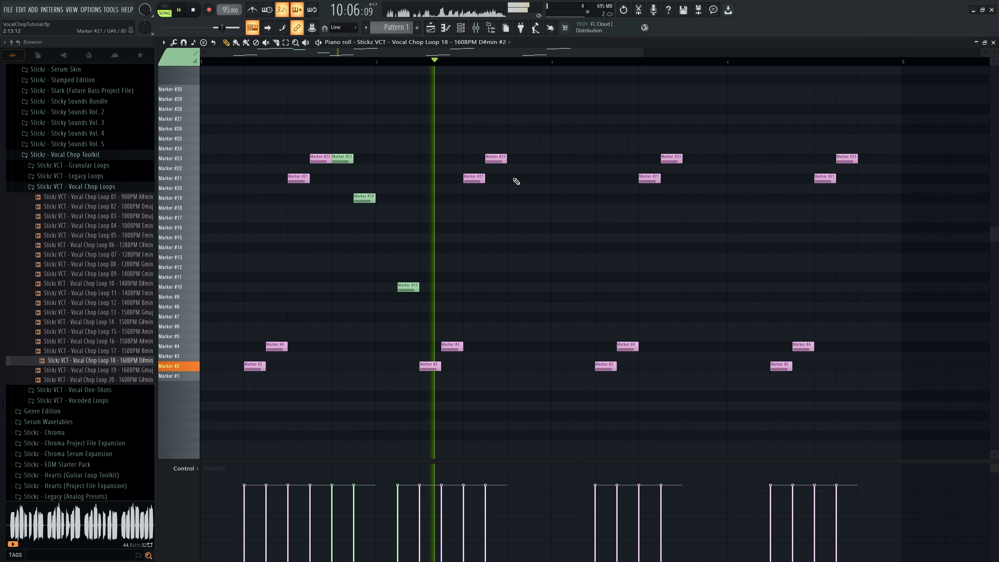
Add green notes on Marker #15 at 2:13 and Marker #19 at 2:15, and play back from bar 2
click(511, 237)
click(536, 207)
key(space)
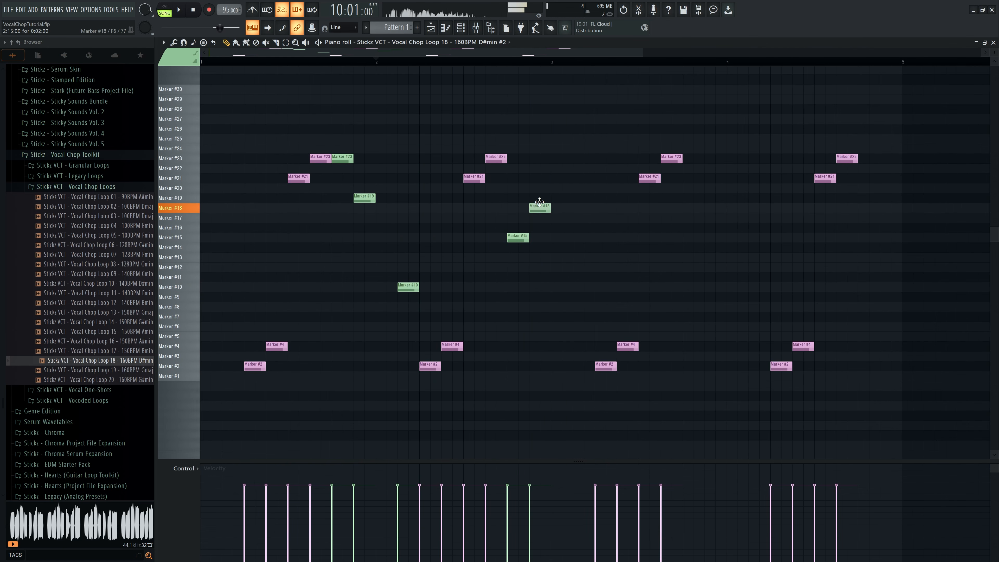
drag(539, 202, 539, 197)
key(space)
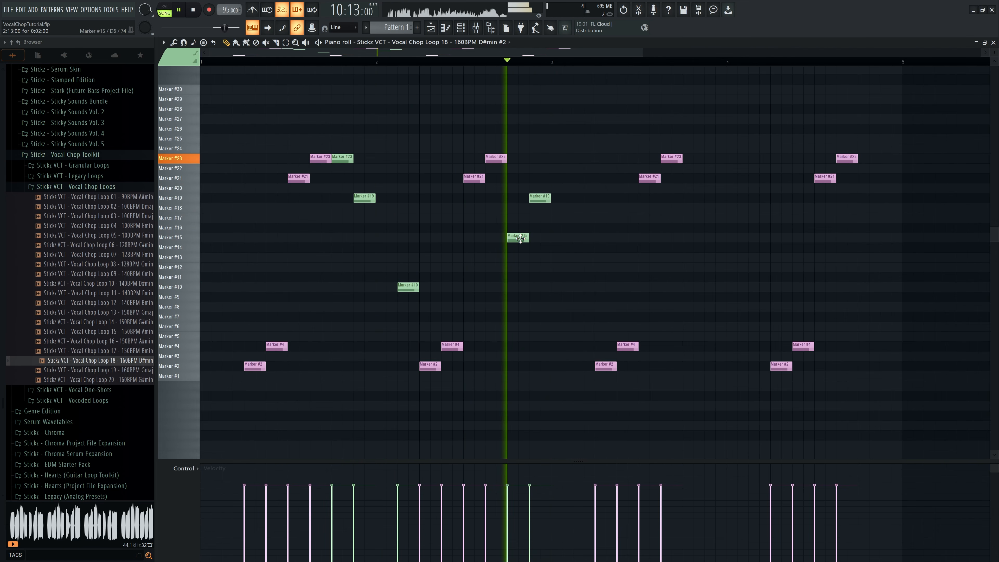
Audition the green note at 2:13 on Markers #14, #12 and #13, and delete it
drag(521, 238, 520, 248)
key(space)
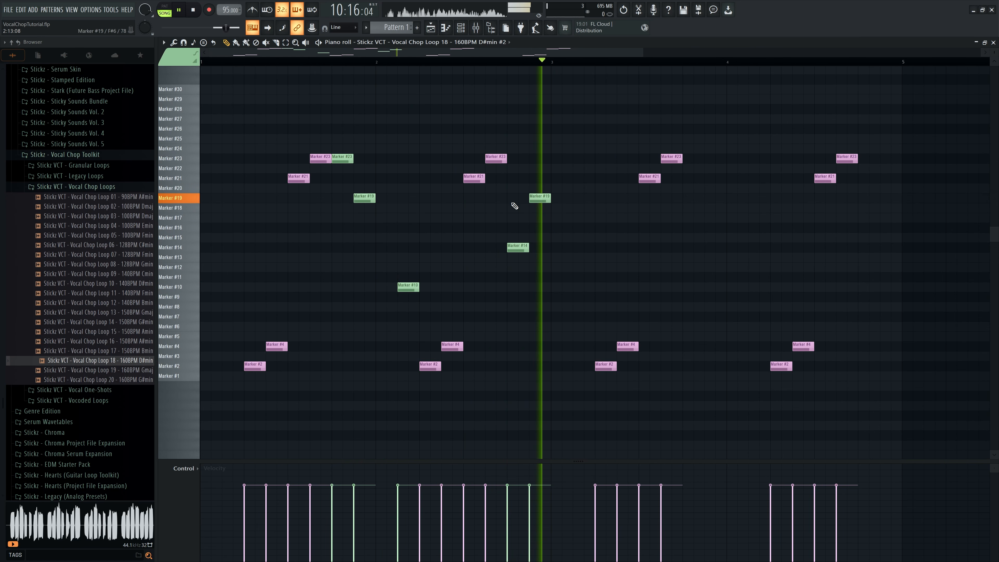
key(space)
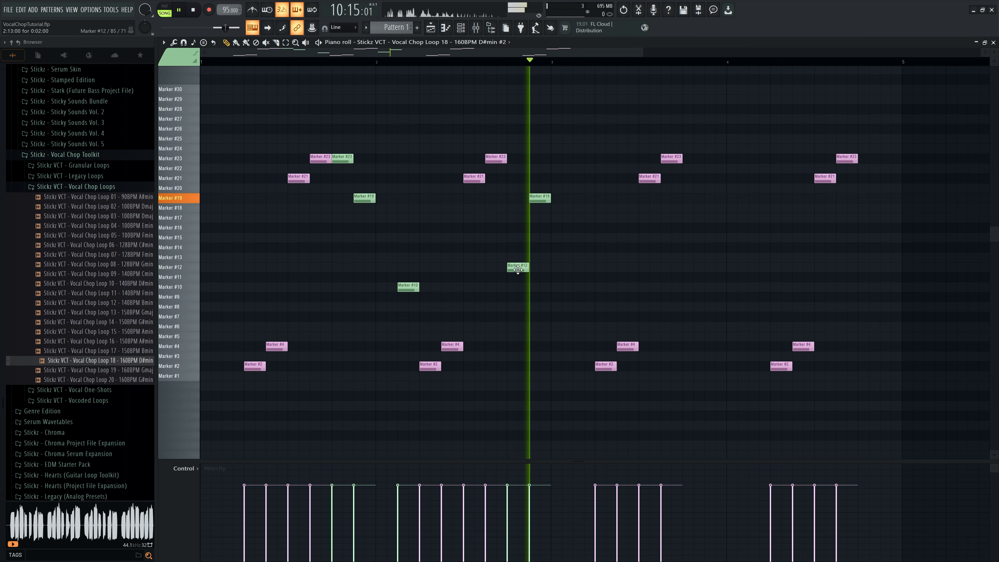
drag(517, 275, 518, 256)
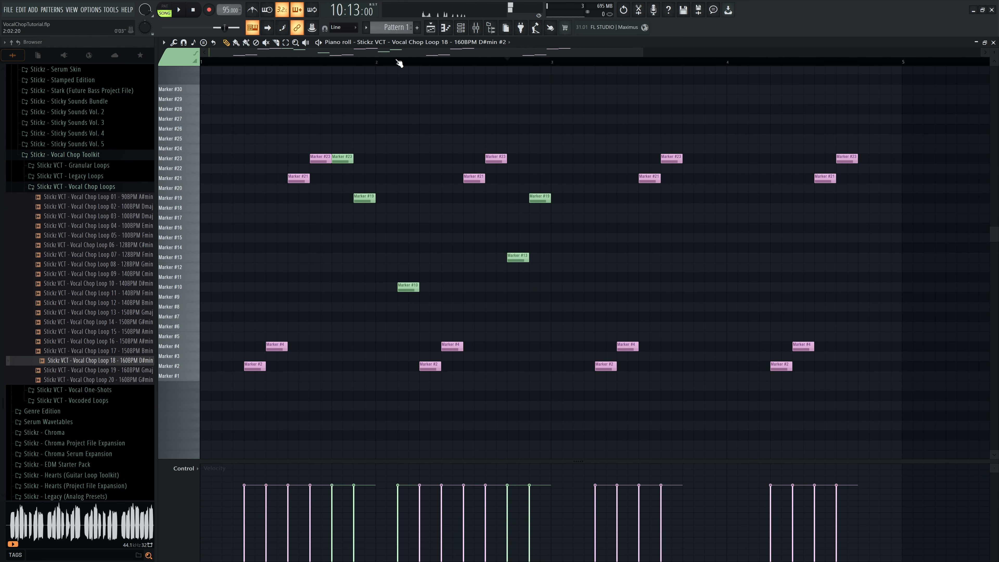
key(space)
right_click(518, 257)
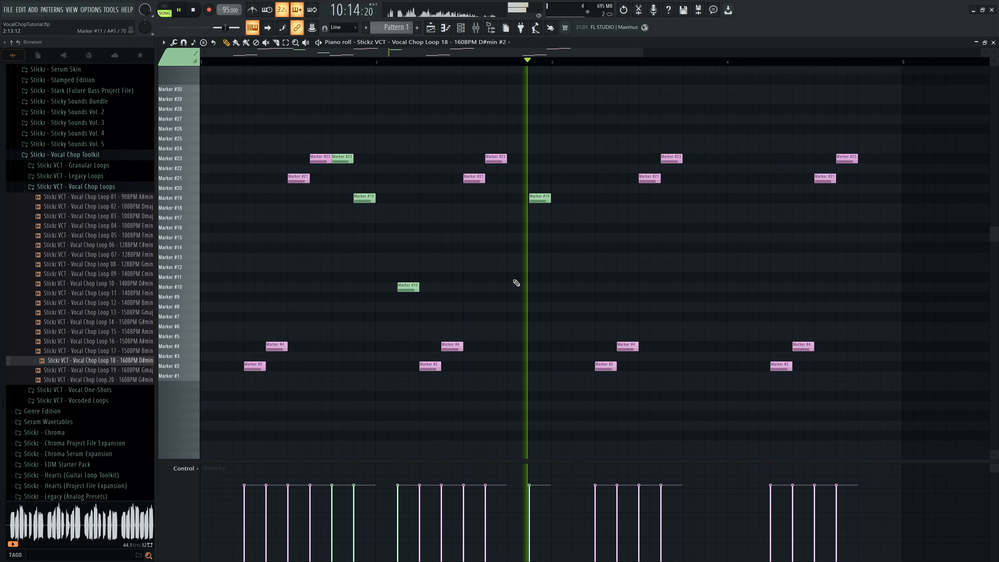
End the bar 4 phrase with green notes on Marker #29 at 4:13 and Marker #26 at 4:15, playing back from bar 4
key(space)
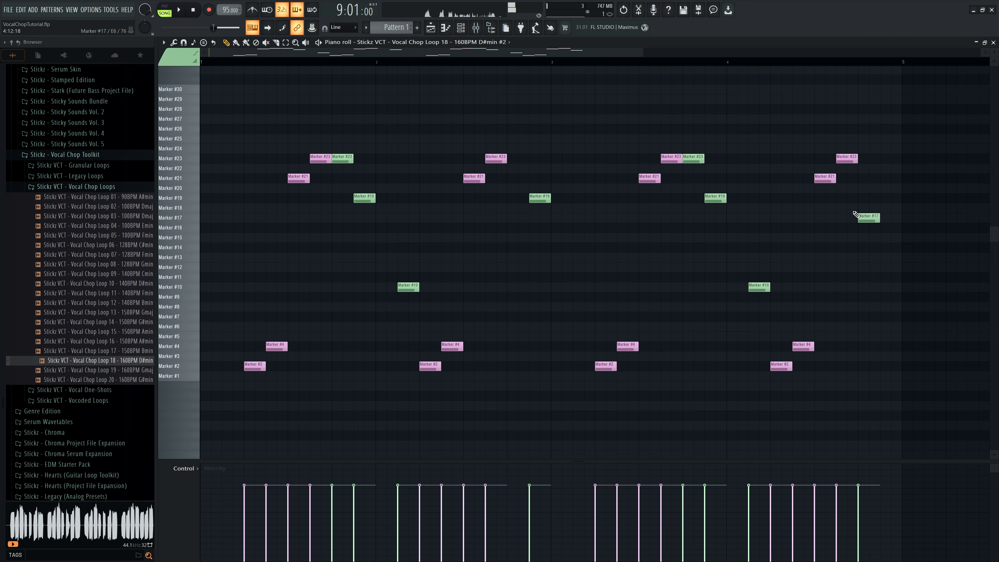
click(733, 64)
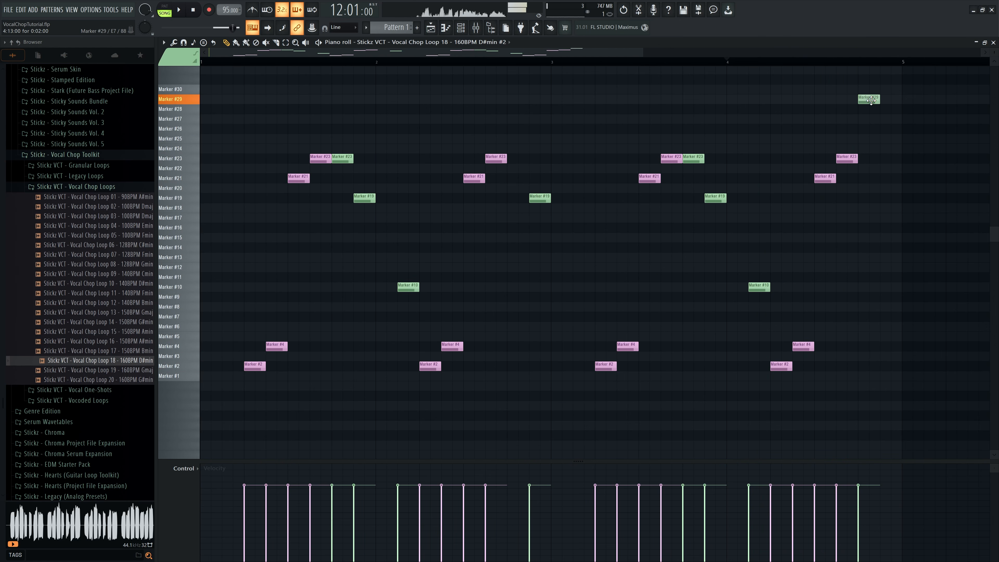
drag(885, 125, 894, 153)
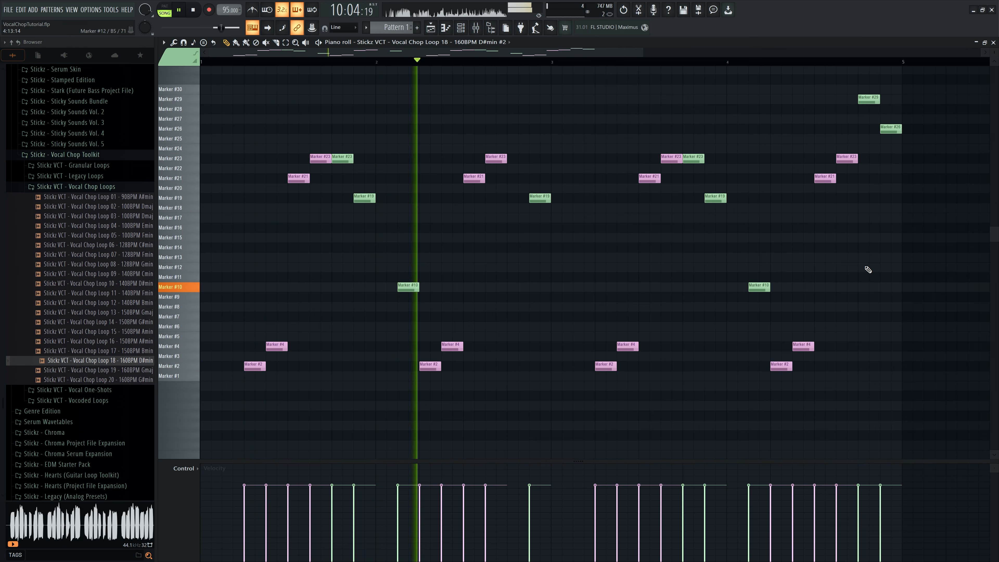
key(space)
scroll(844, 244, up, 1)
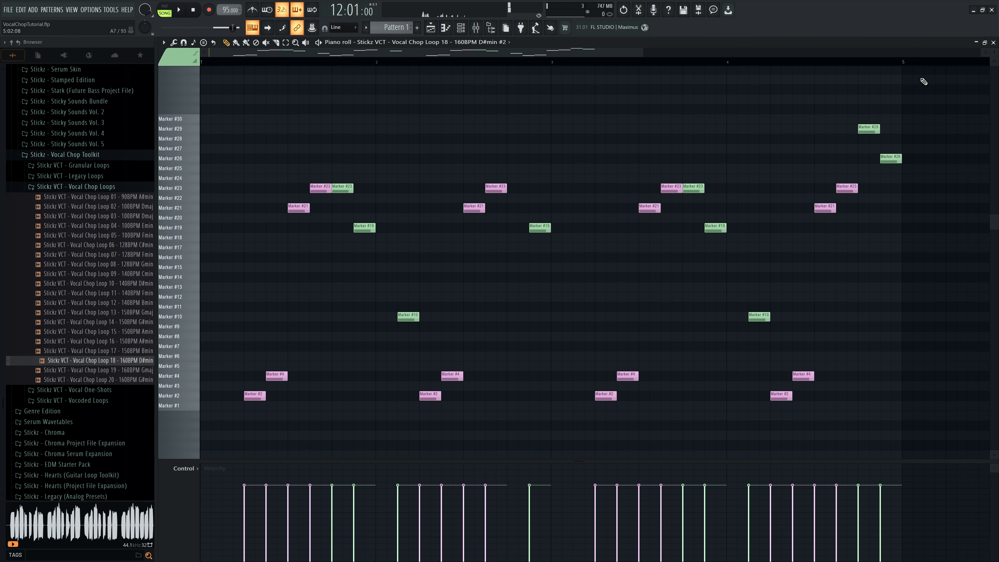
Close the piano roll and play Pattern 1 together with the guitar loop in the playlist
click(986, 43)
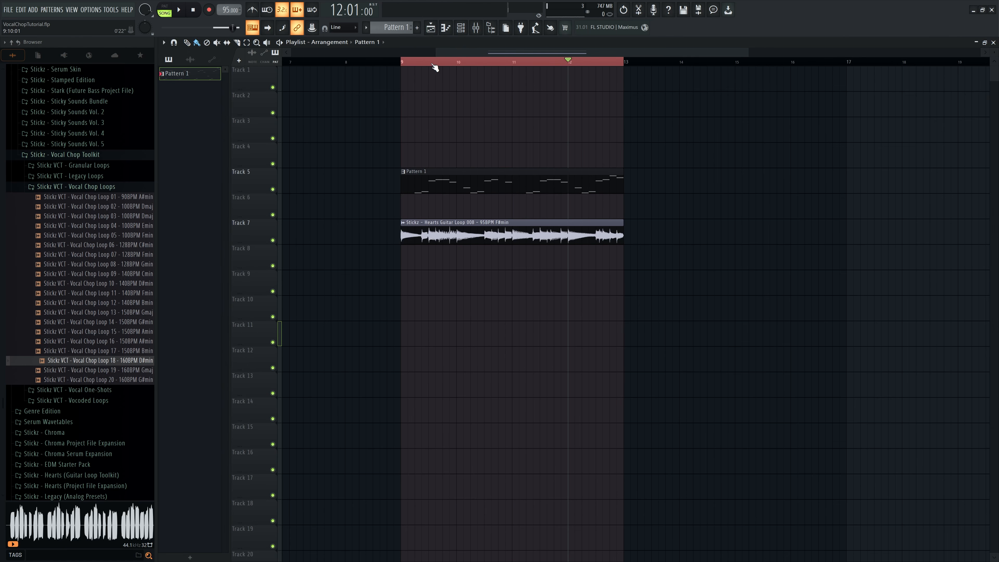
key(space)
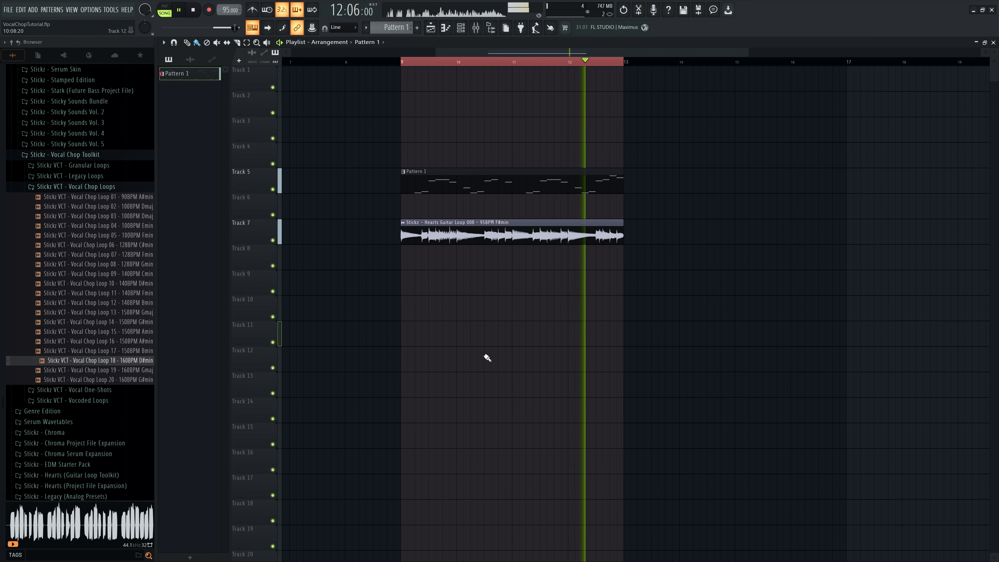
key(space)
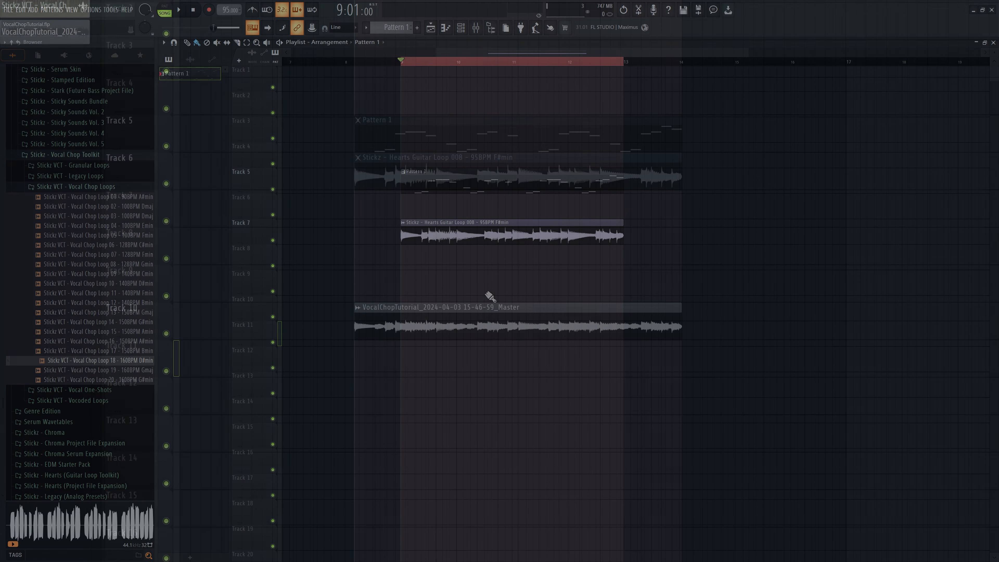
Move the rendered master clip up to Track 8, play it, and open its audio clip settings
drag(490, 297, 495, 246)
key(space)
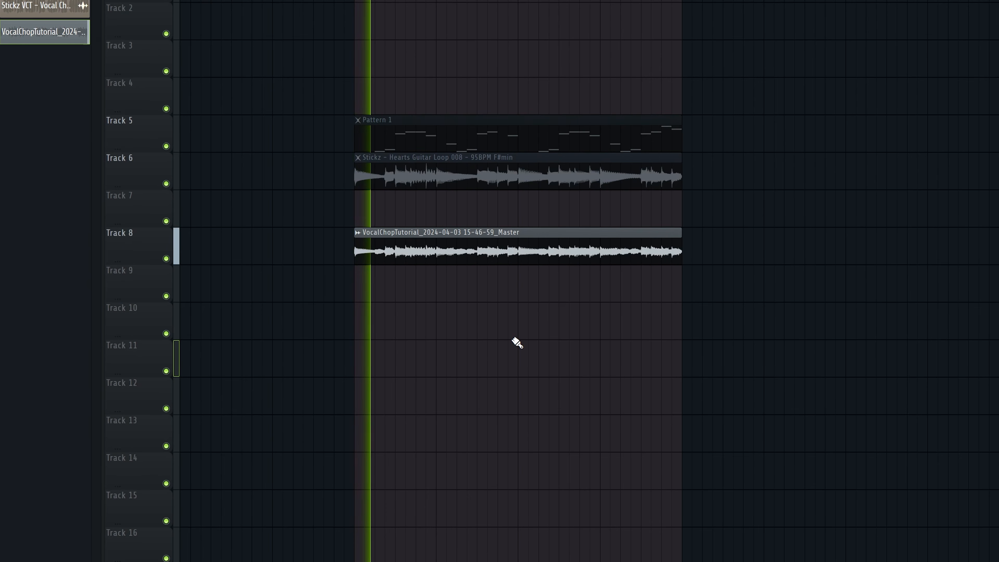
double_click(457, 254)
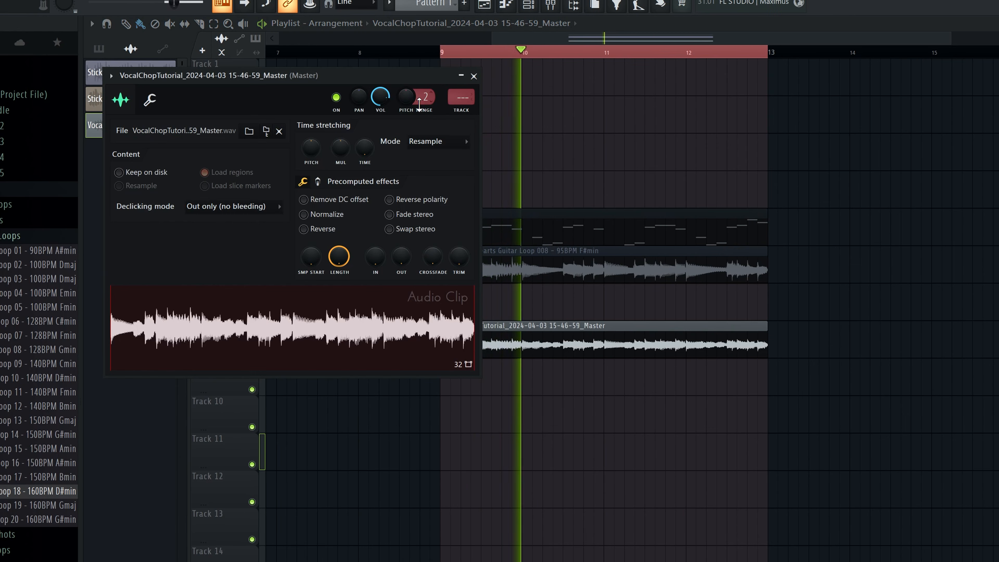
Try shifting the master clip's channel pitch down and up in Resample mode, and reset the pitch
drag(406, 96, 406, 85)
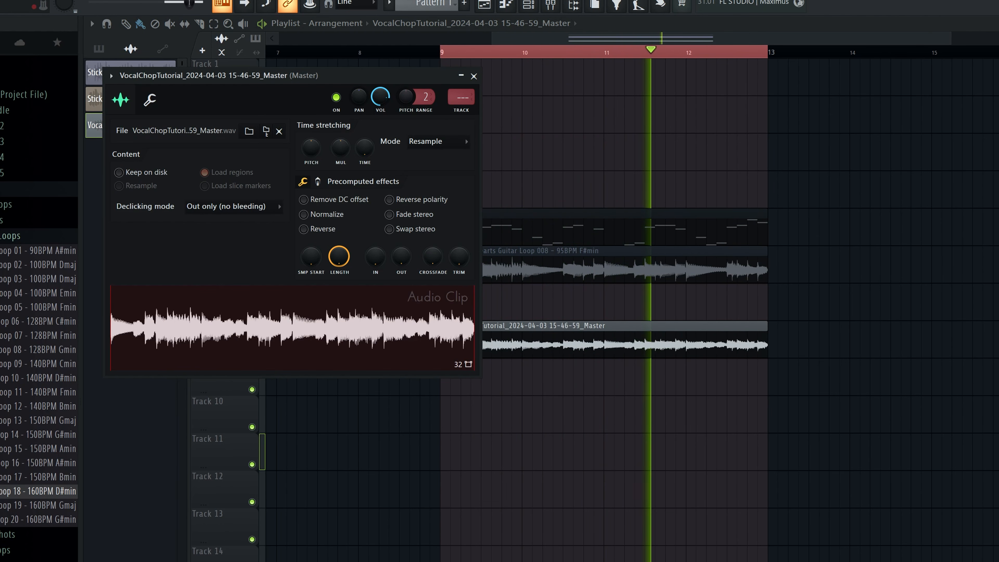
drag(408, 101, 408, 118)
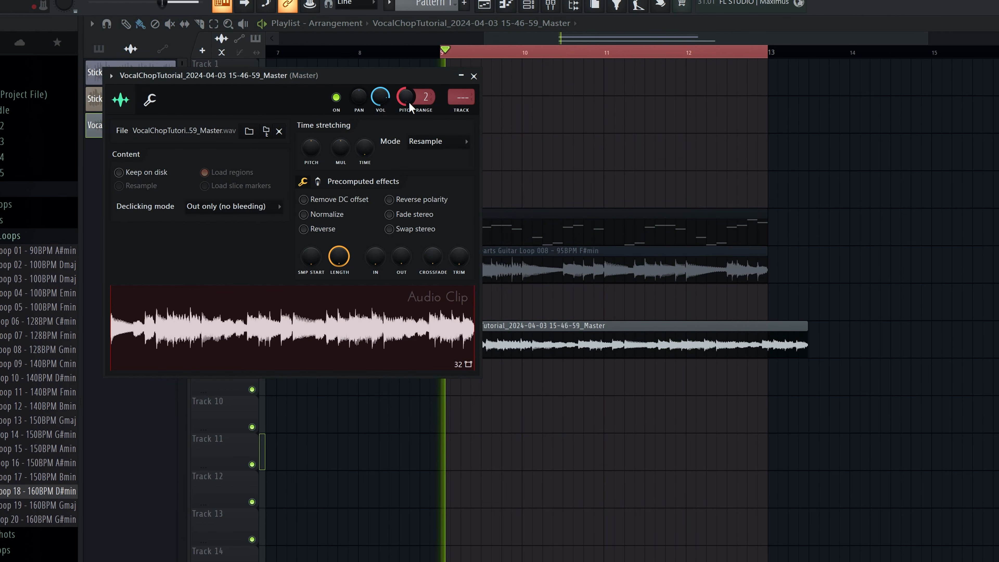
drag(408, 101, 408, 95)
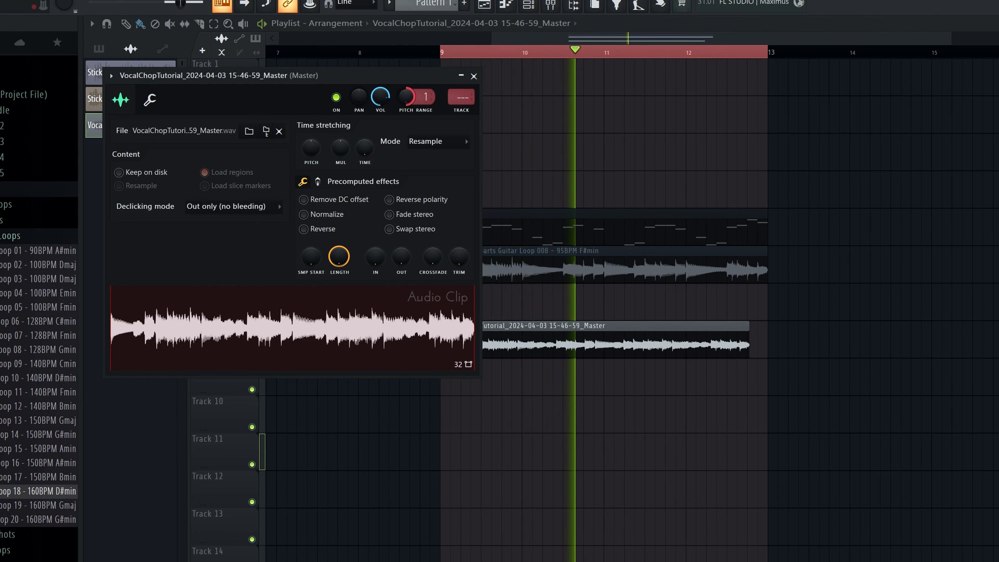
right_click(408, 102)
click(427, 109)
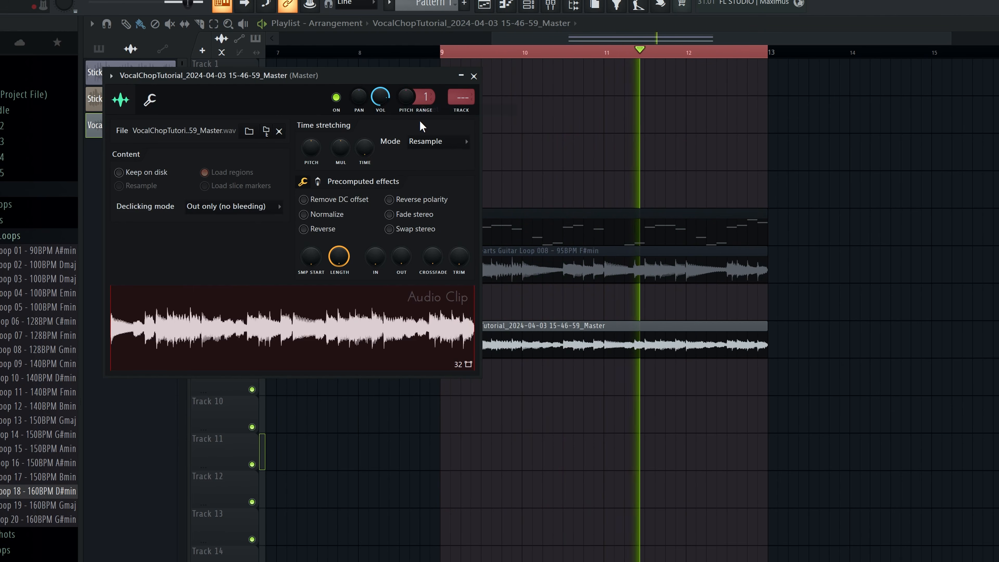
Set the master clip's time stretching mode to Auto and audition its stretch pitch lowered and raised
key(space)
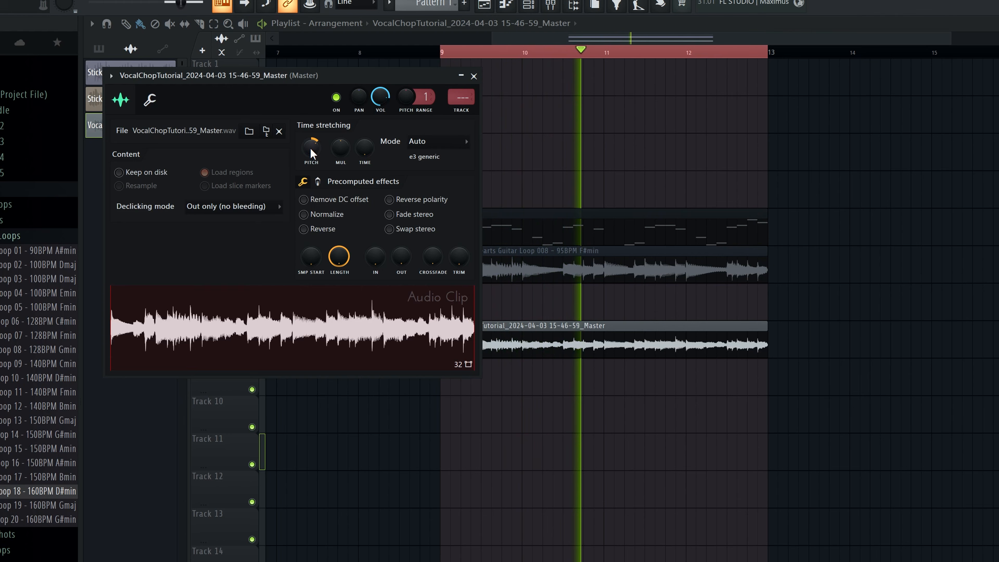
mouse_move(310, 148)
mouse_down()
mouse_move(310, 165)
mouse_move(310, 150)
mouse_up()
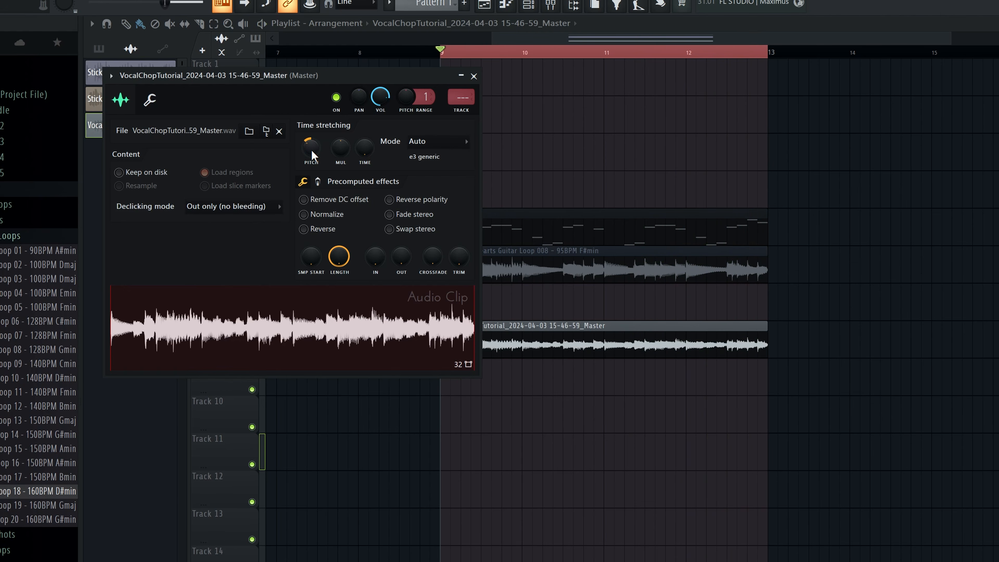
drag(312, 149, 311, 145)
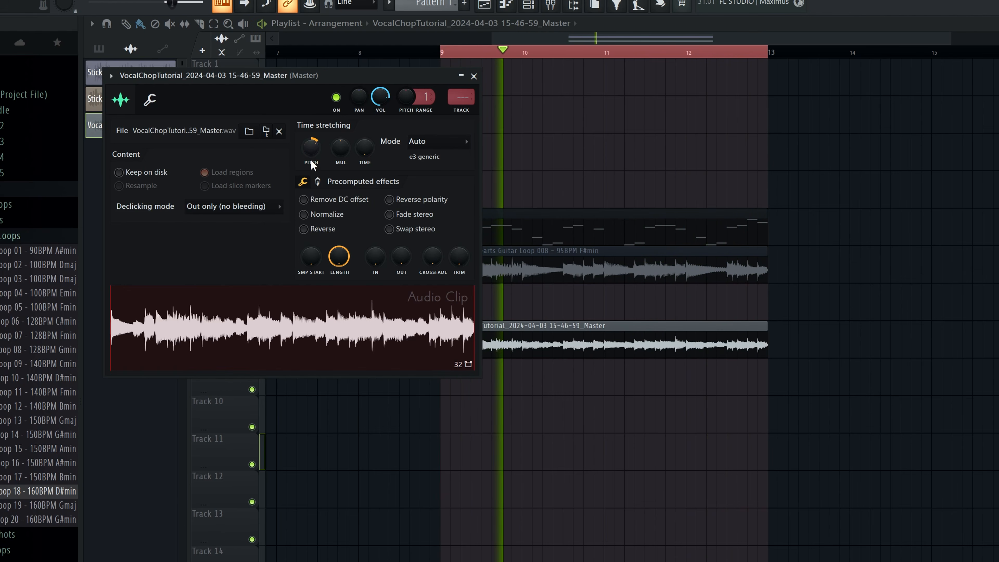
key(Escape)
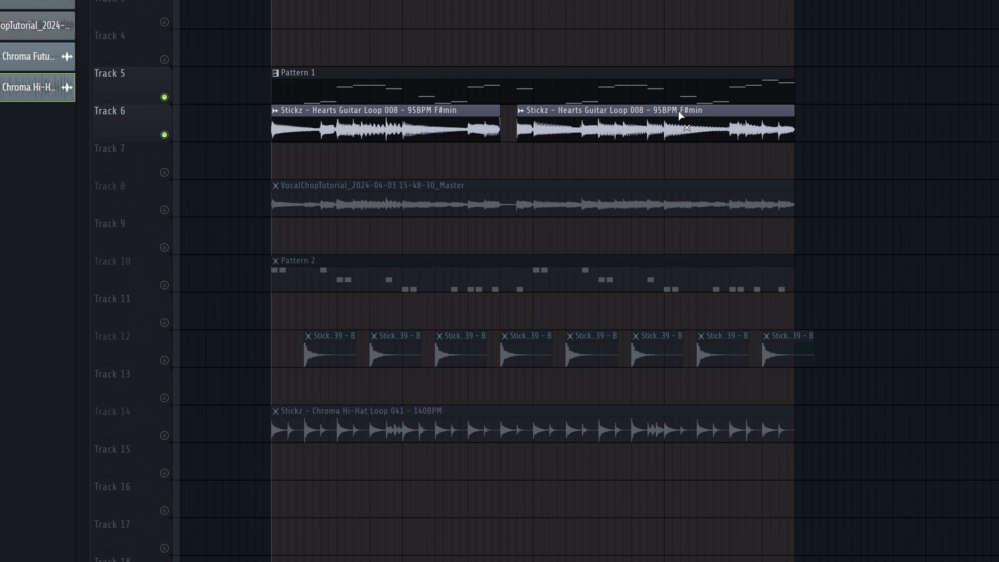
Play the original Pattern 1 and split guitar loop clips, and mute them on Tracks 5 and 6
key(space)
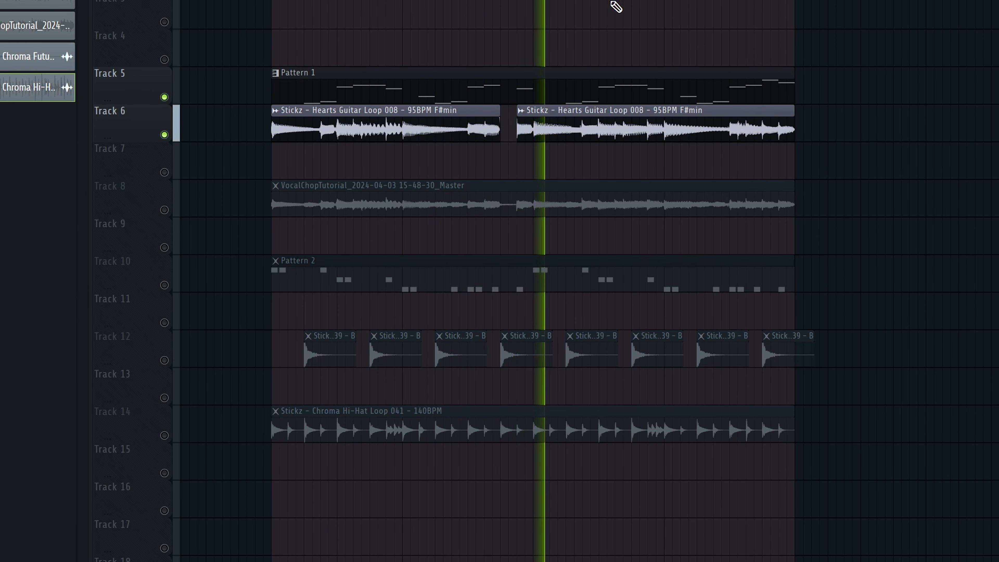
key(space)
drag(482, 122, 579, 123)
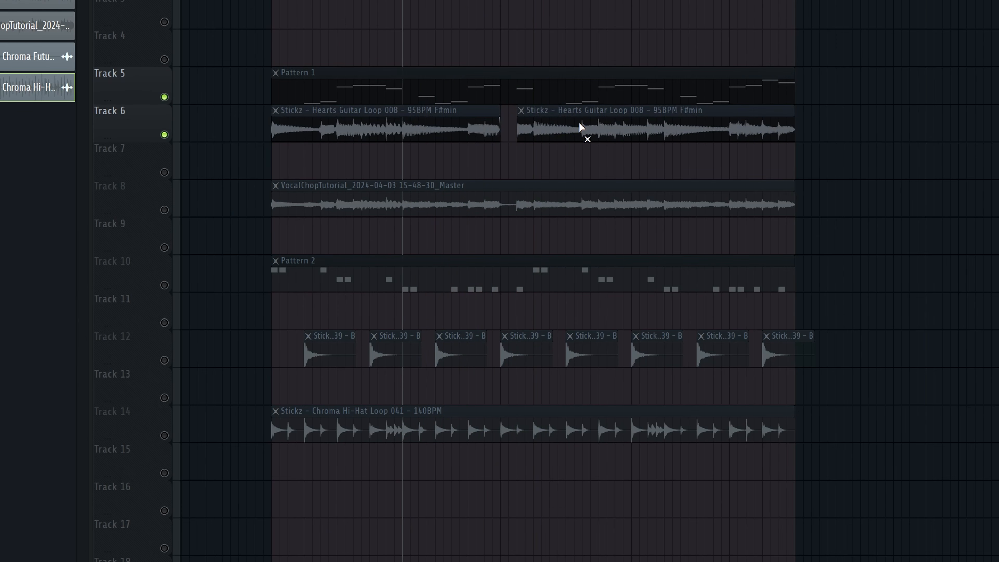
Listen to the rendered master clip on Track 8 and Pattern 2 on Track 10, each soloed
ctrl+click(164, 209)
key(space)
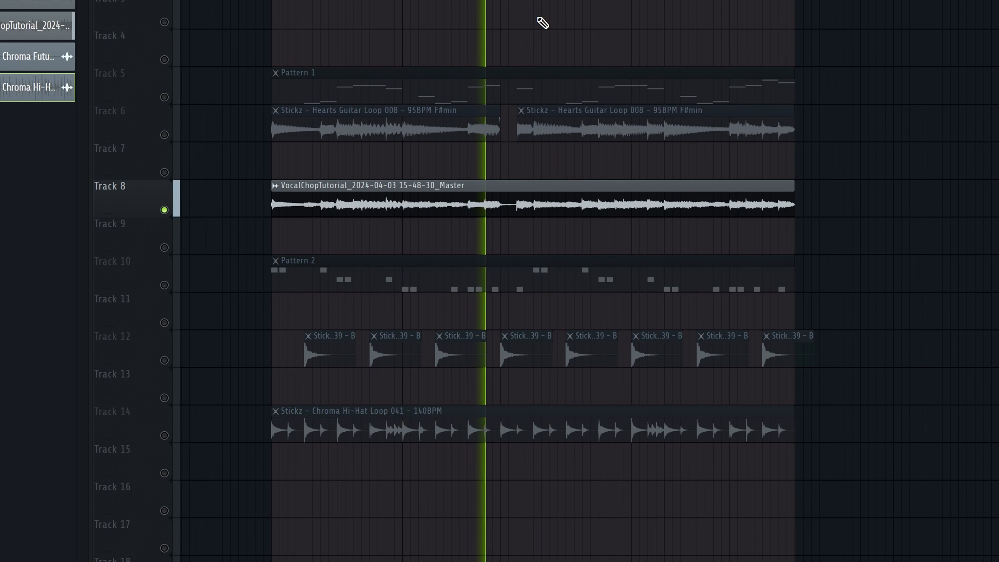
key(space)
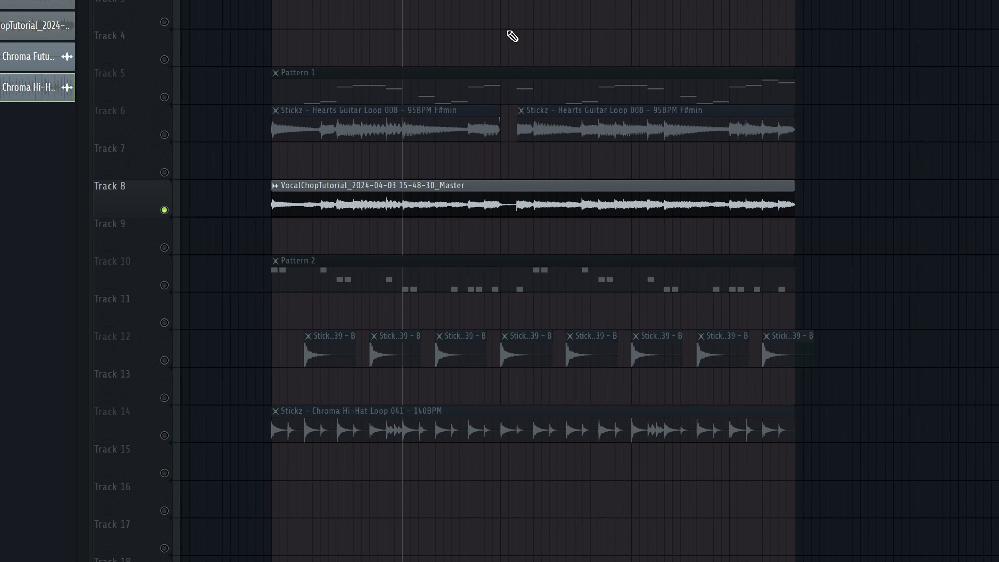
ctrl+click(164, 285)
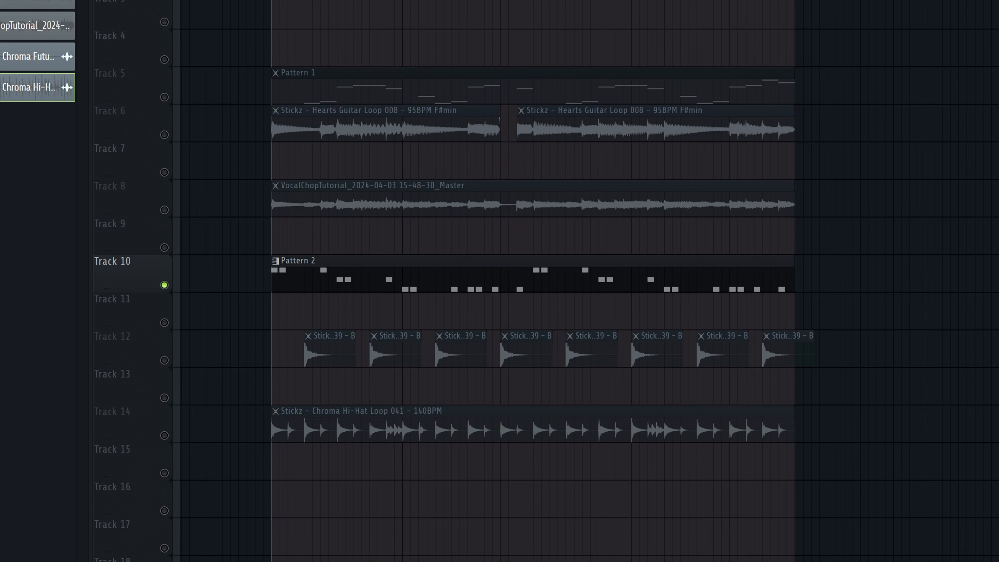
key(space)
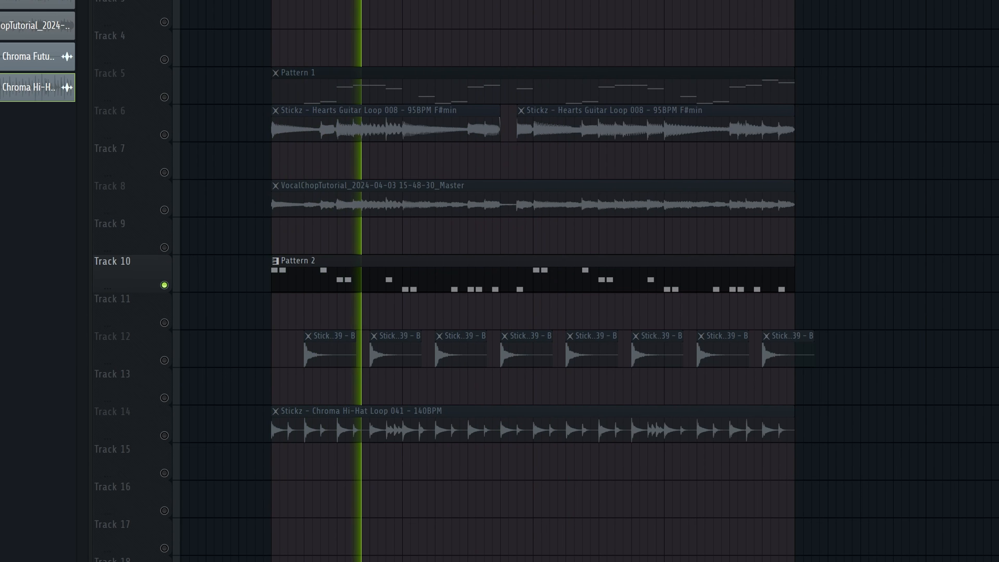
key(space)
Listen to Track 12's repeated one-shot clips in solo and inspect the effects on their mixer channel
ctrl+click(164, 360)
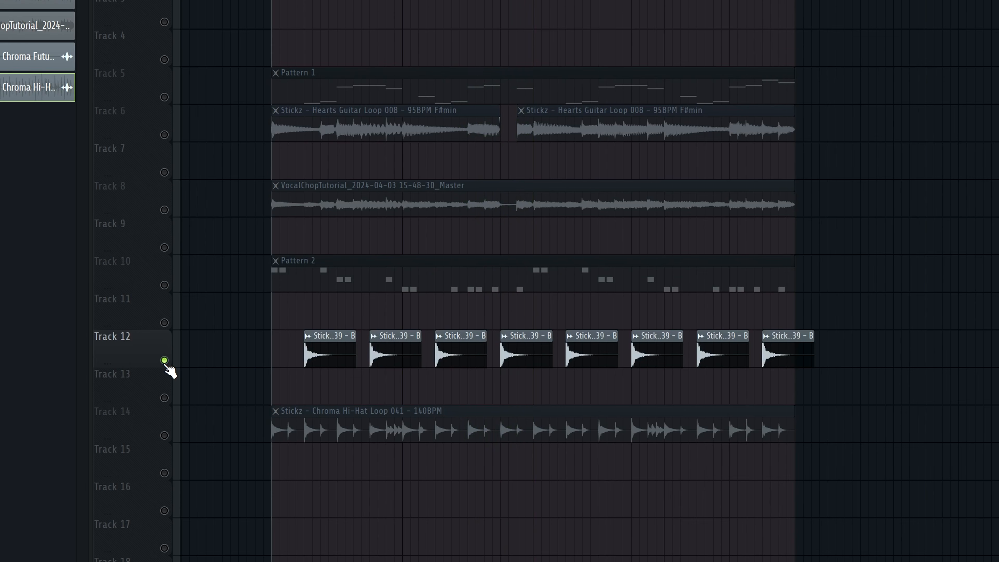
key(space)
key(F9)
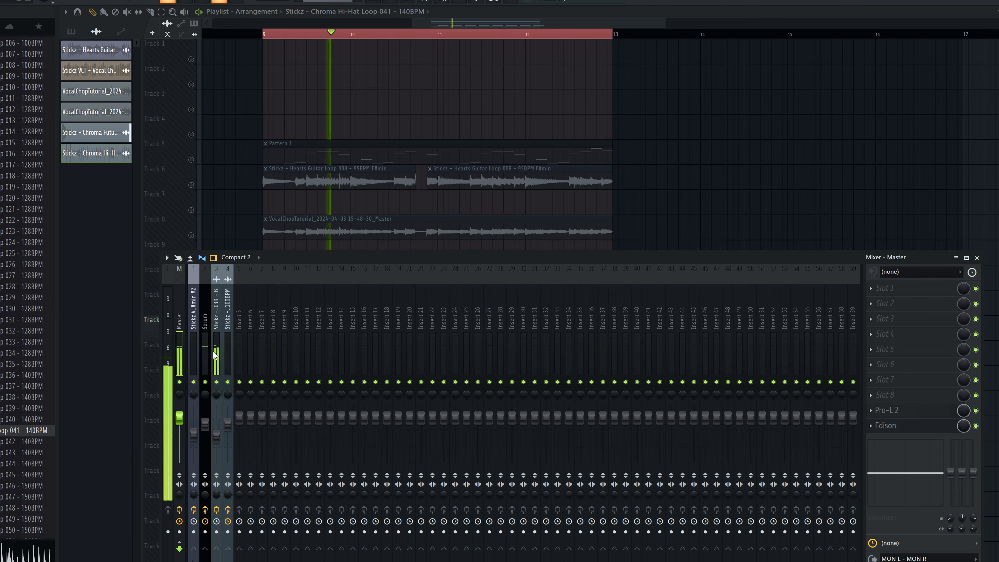
click(214, 354)
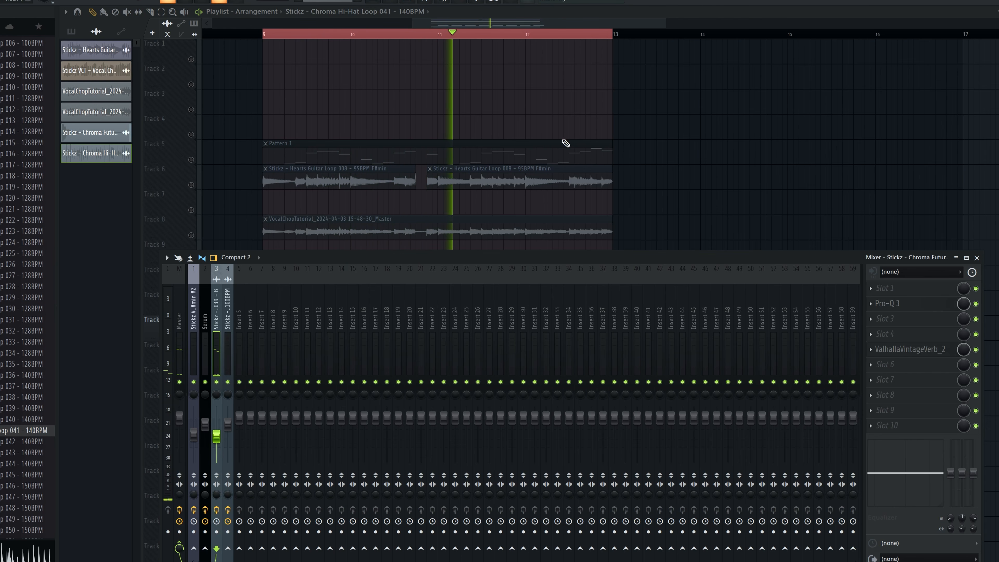
key(F9)
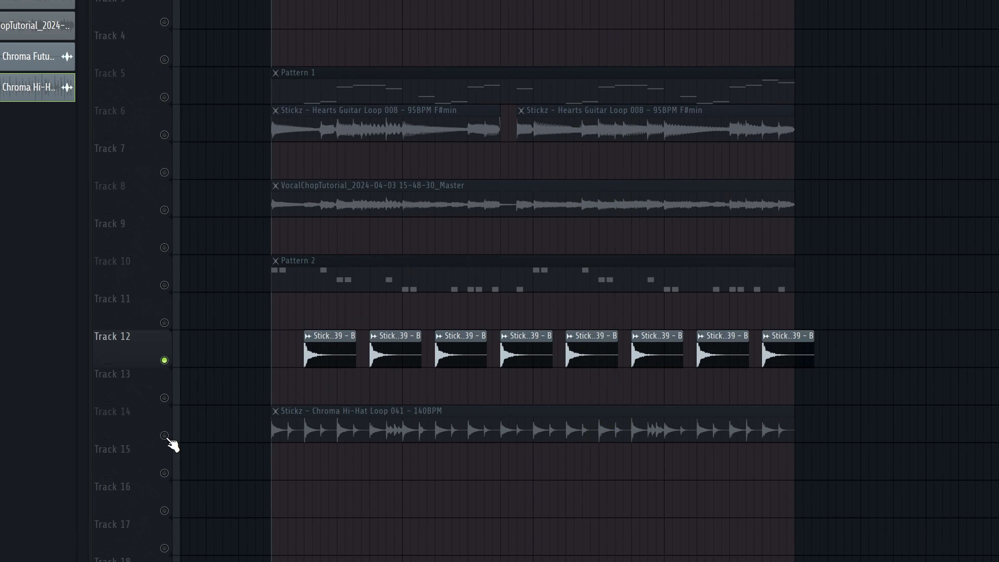
Listen to the Chroma Hi-Hat Loop 041 on Track 14 in solo and inspect the mixer's percussion effects
ctrl+click(191, 386)
key(space)
key(F9)
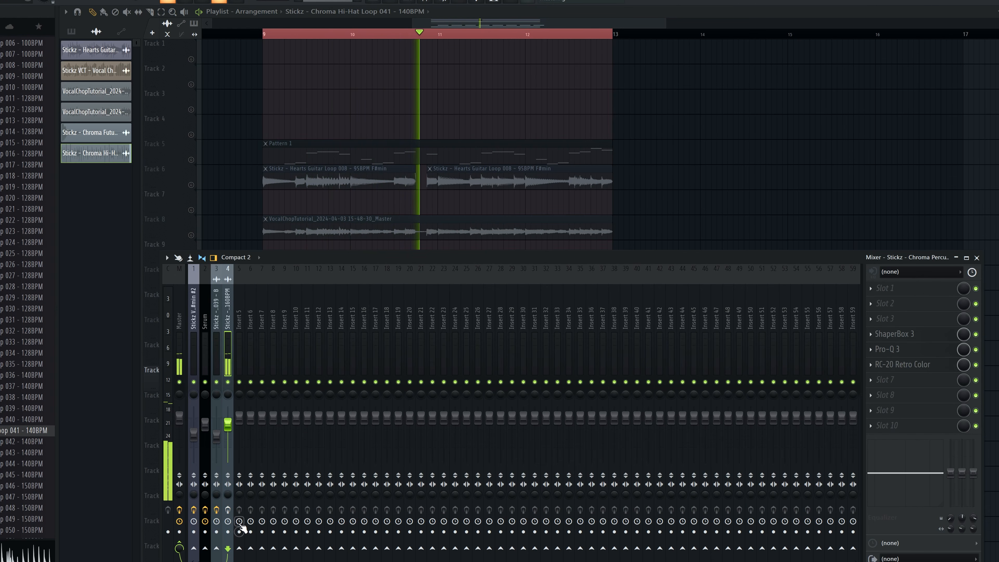
key(F9)
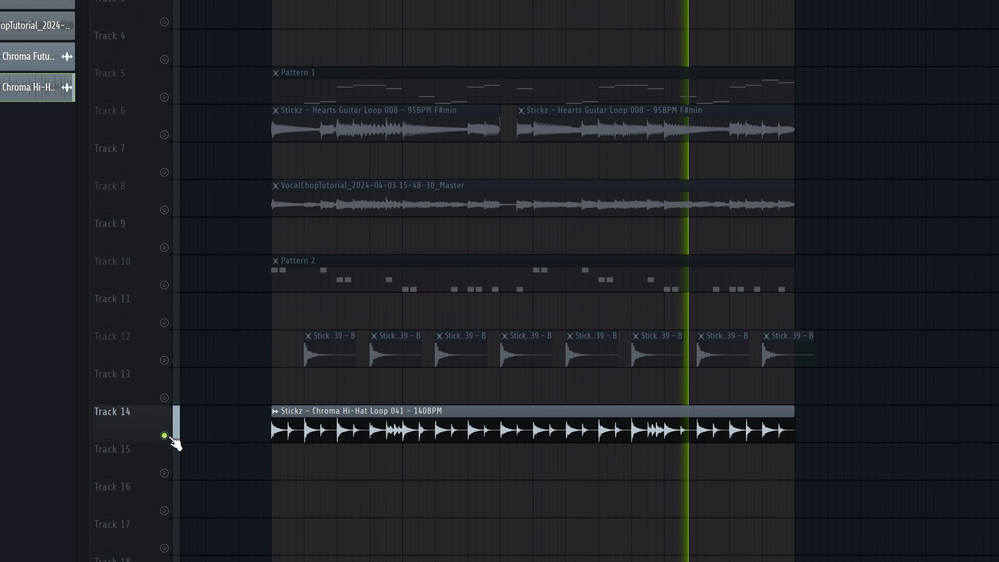
key(space)
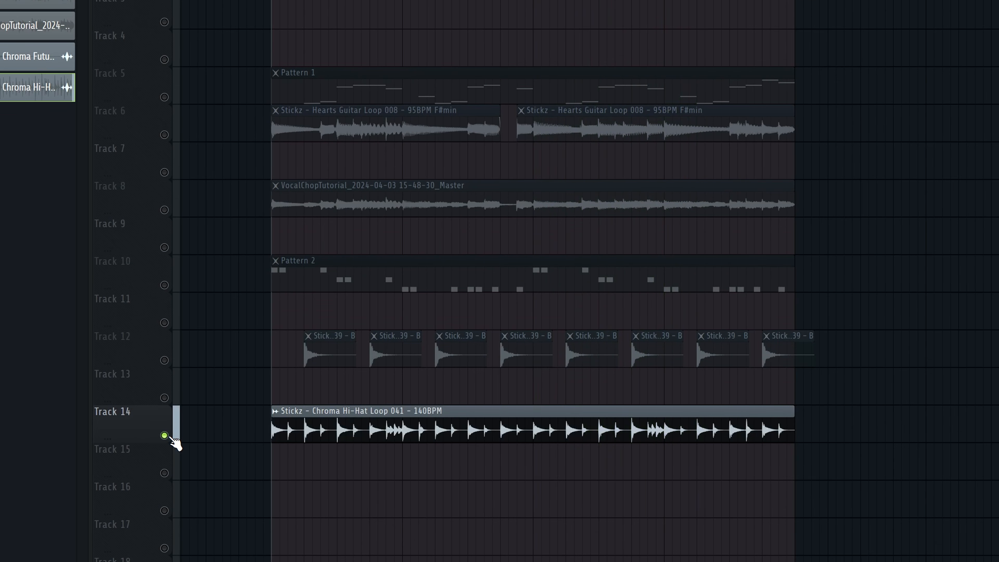
Unsolo Track 14 and play the full arrangement with the resampled clip, Pattern 2, one-shots and hi-hat loop
ctrl+click(165, 435)
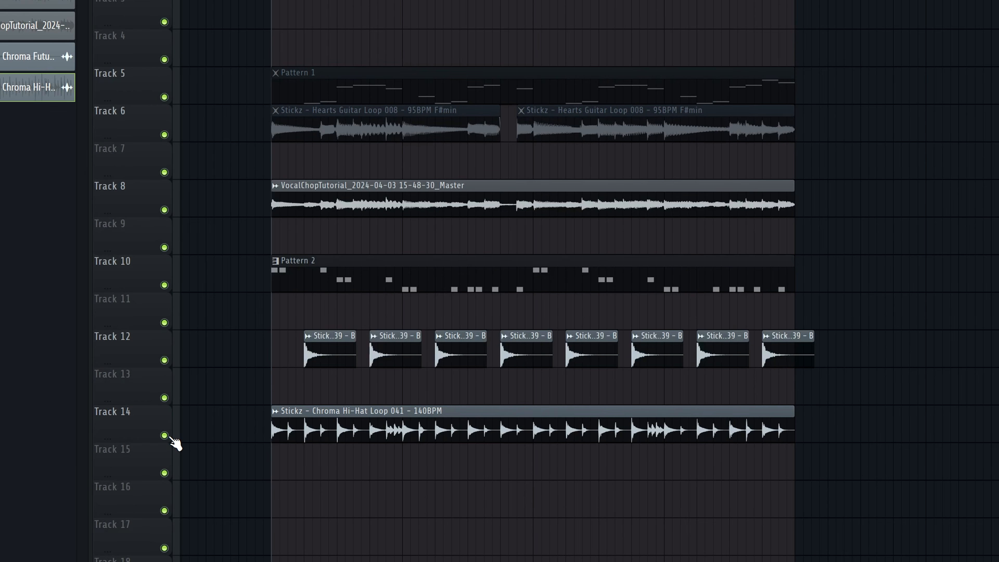
key(space)
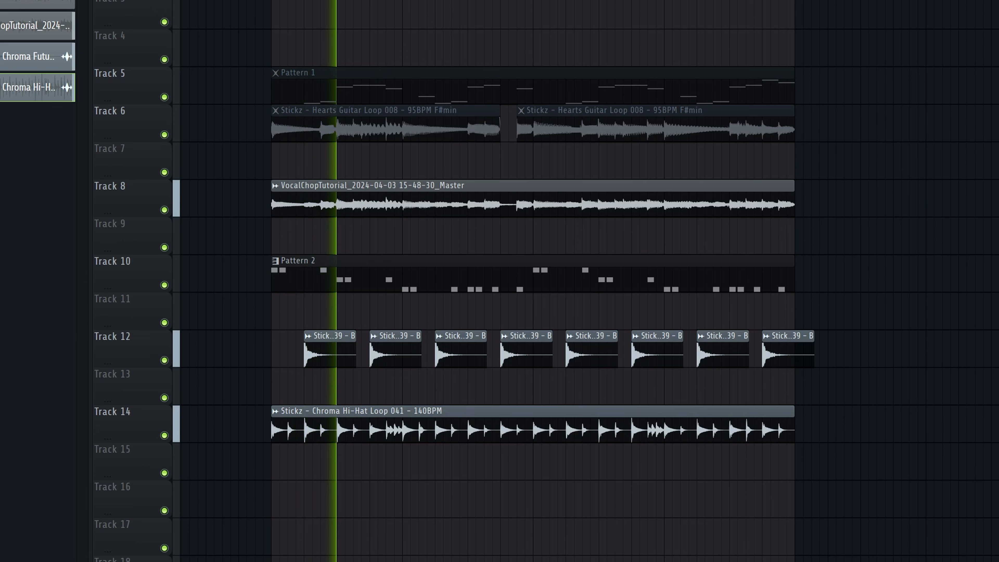
key(space)
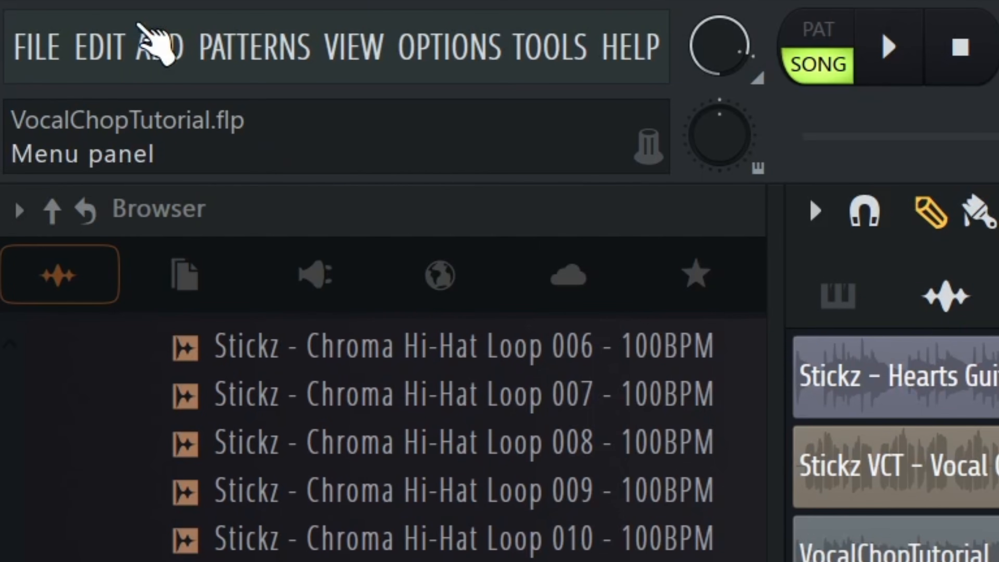
Start an empty project and open the Stickz - Chroma (Beta Pack) folder among the Stickz Packs freebies
click(24, 49)
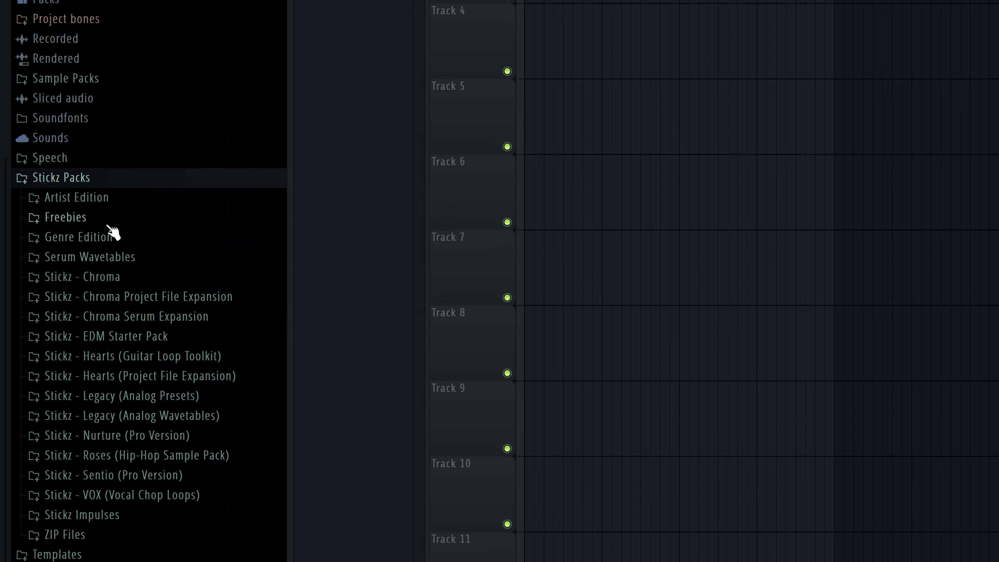
click(100, 212)
click(171, 277)
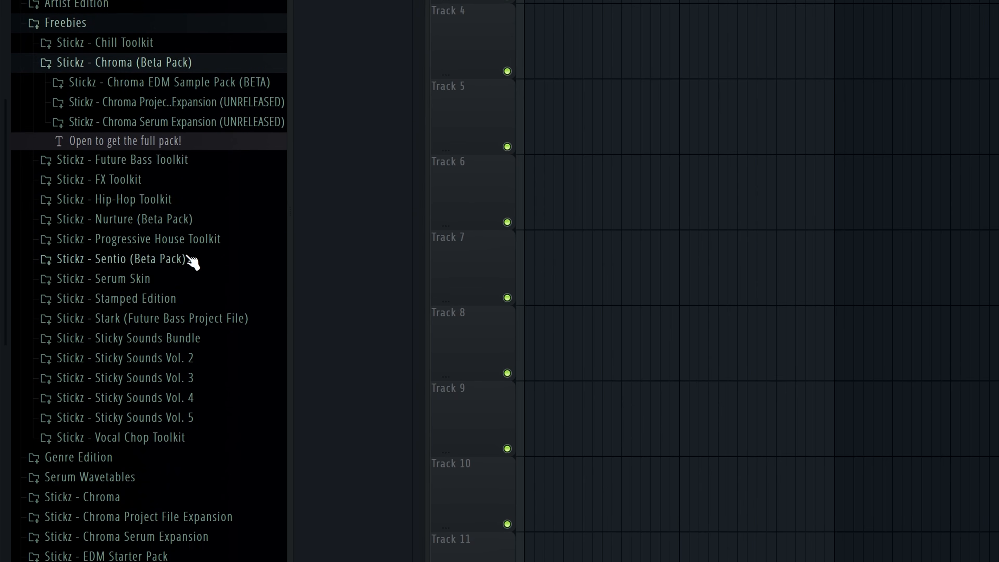
Open the Chroma Guitar Loops folder in the Chroma EDM Sample Pack (BETA) and audition the guitar loops from 005 to 029
click(248, 86)
click(215, 166)
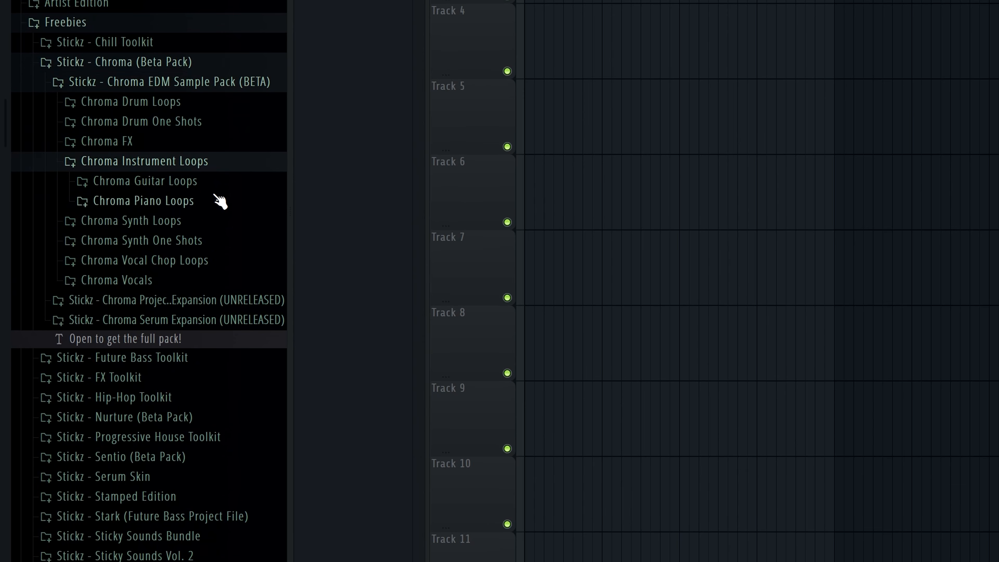
click(219, 182)
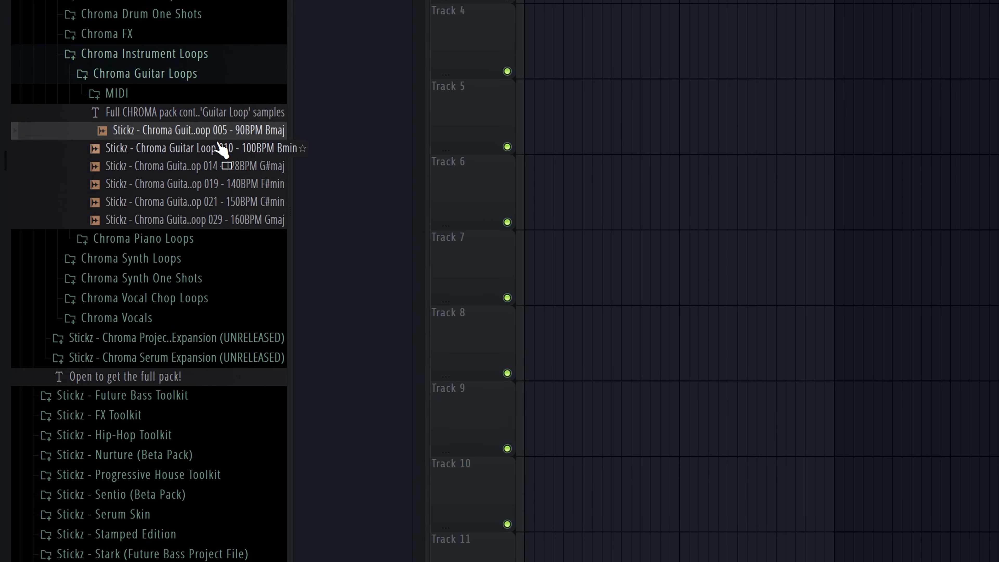
click(219, 149)
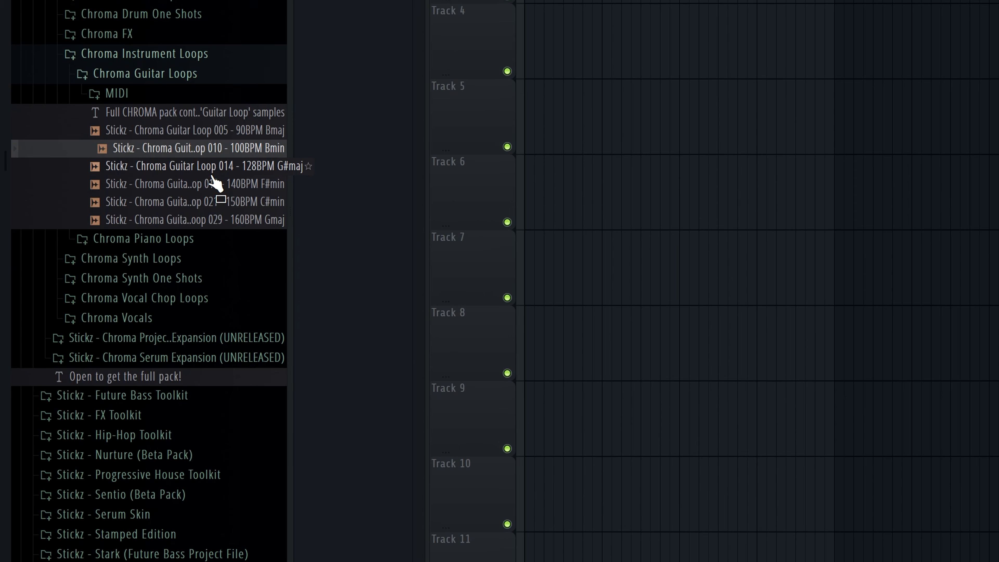
click(213, 174)
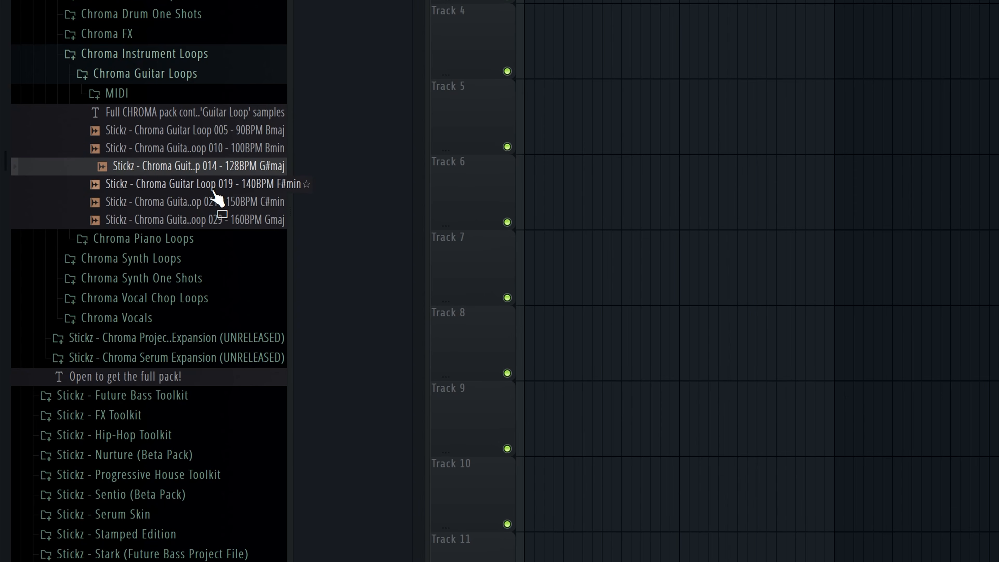
click(213, 190)
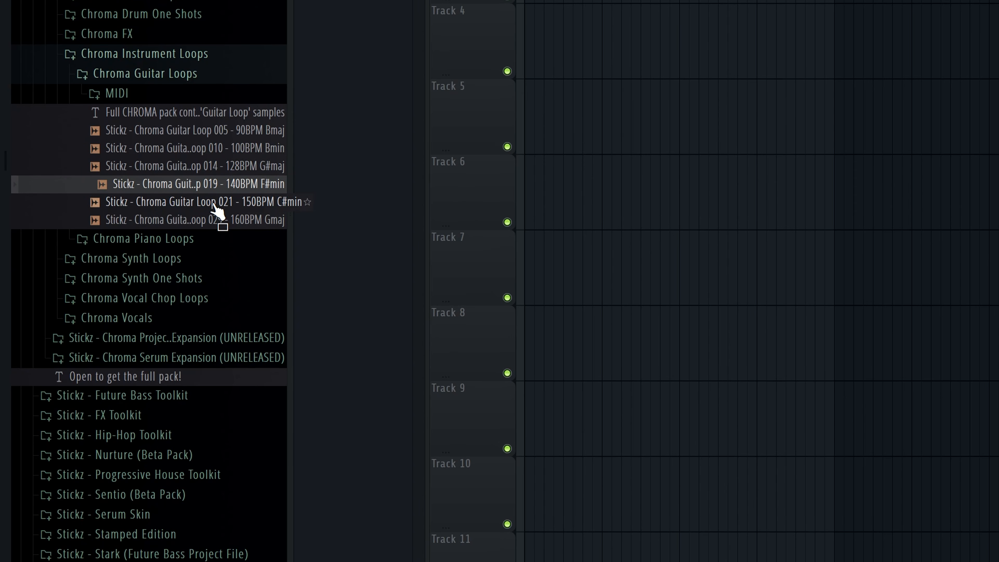
click(213, 204)
click(214, 216)
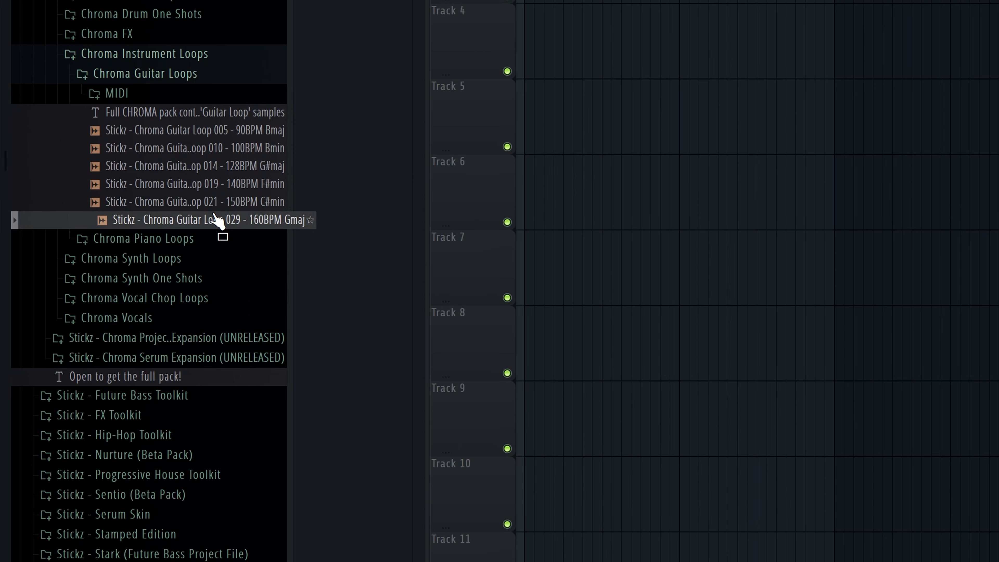
click(210, 199)
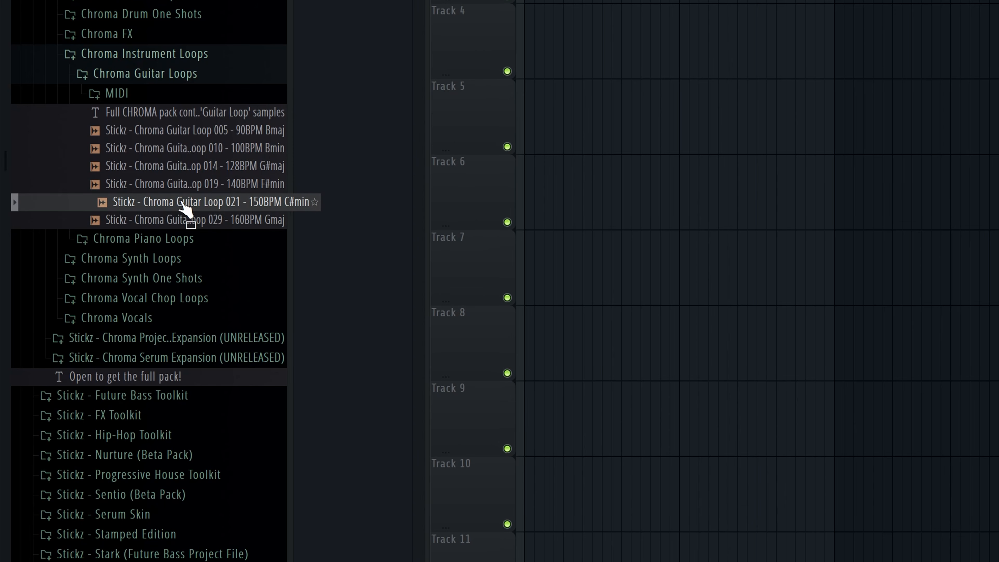
Place Chroma Guitar Loop 021 (150BPM C#min) on Track 6 at bar 5 and review its ValhallaVintageVerb reverb during playback
drag(167, 204, 846, 188)
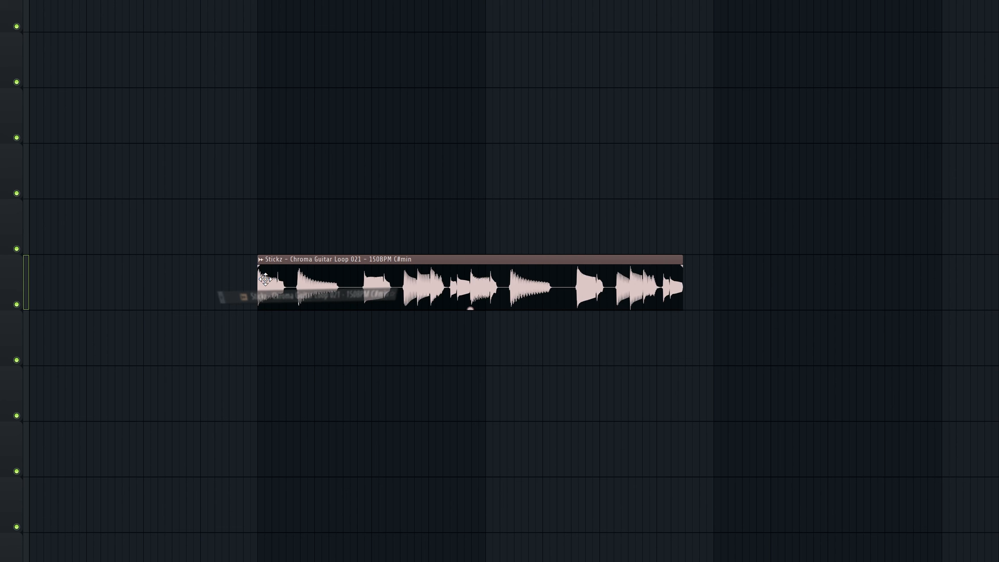
drag(266, 279, 266, 280)
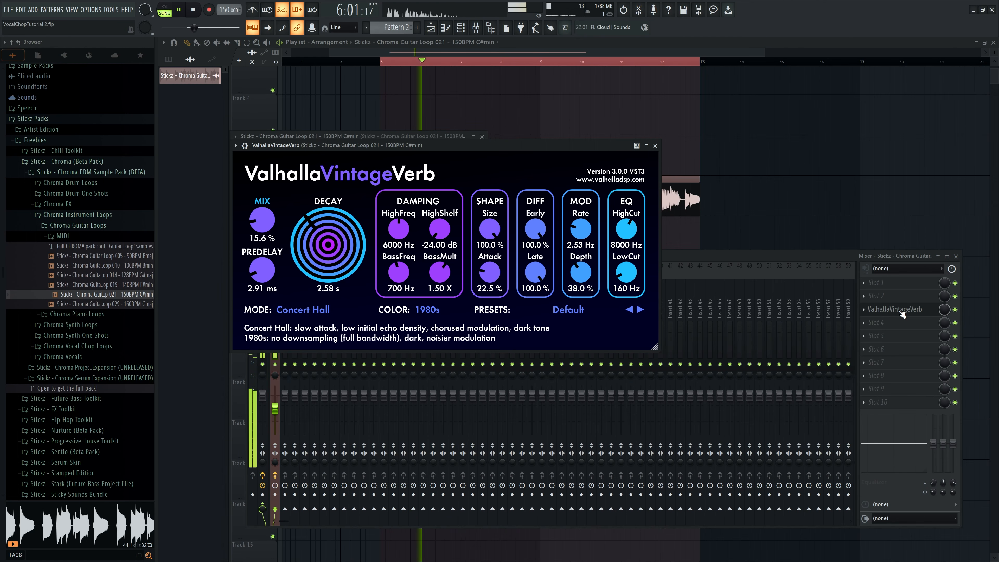
drag(480, 148, 569, 162)
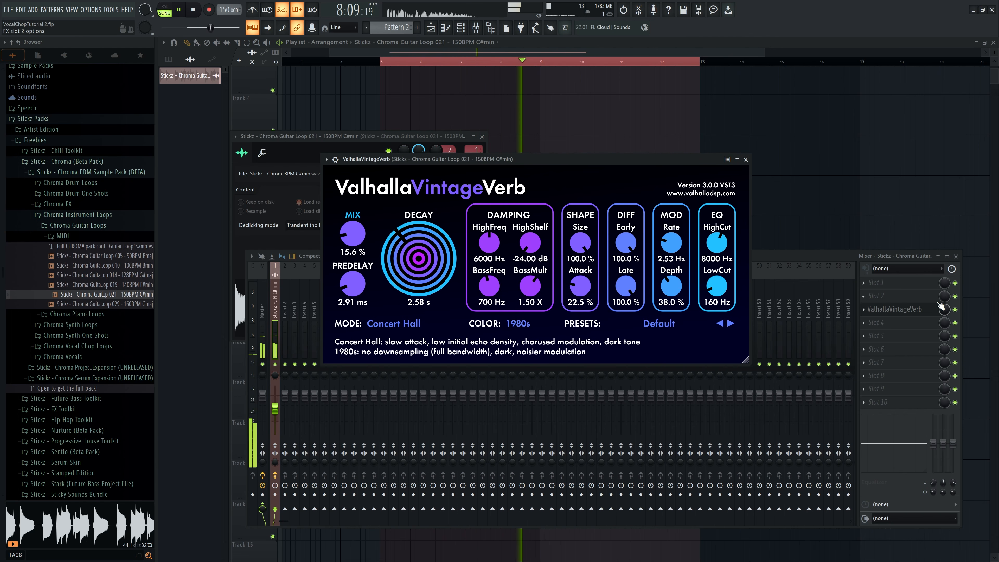
key(F12)
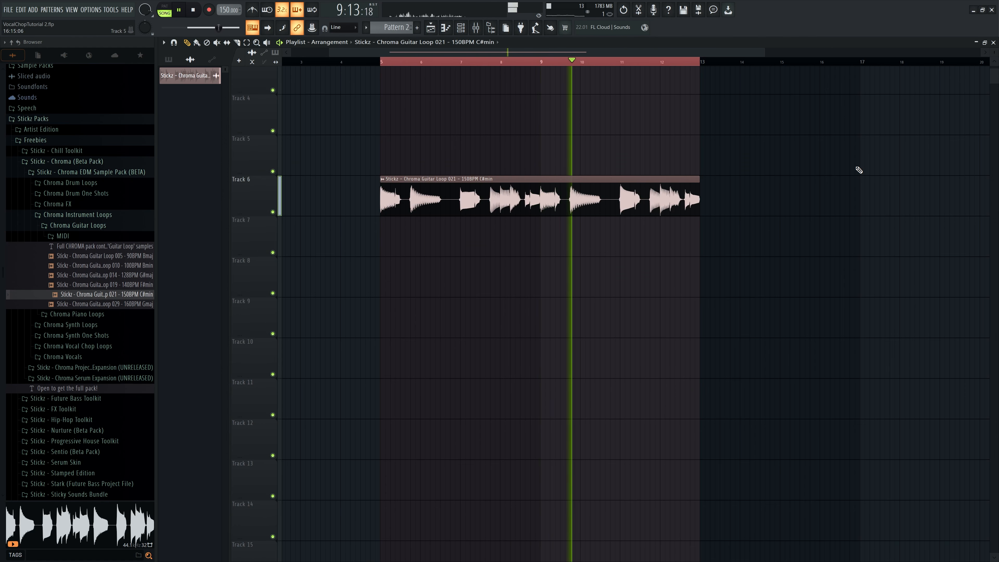
Open the Chroma Vocal Chop Loops folder and audition the vocal chop loops from 007 to 023
click(105, 346)
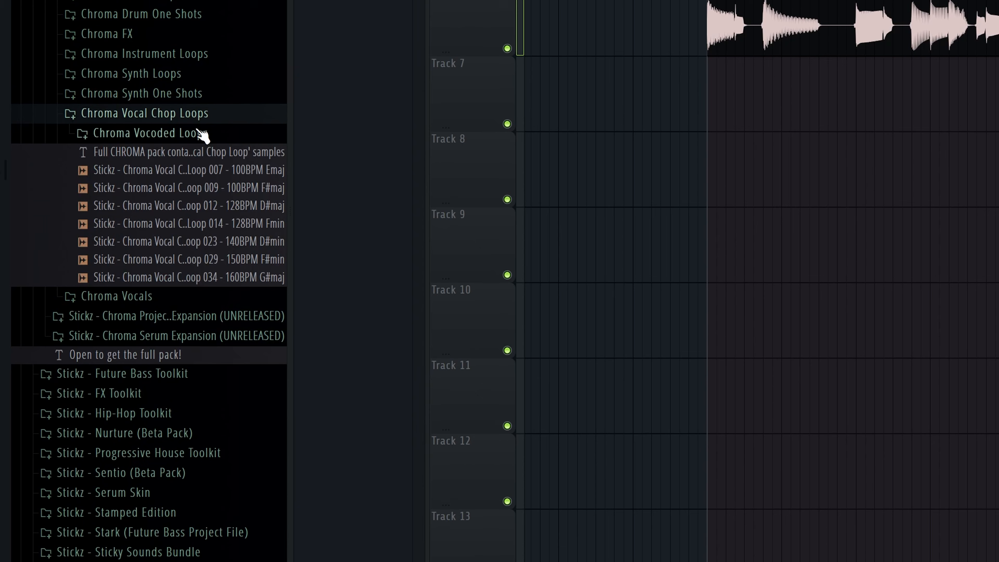
click(109, 277)
click(202, 188)
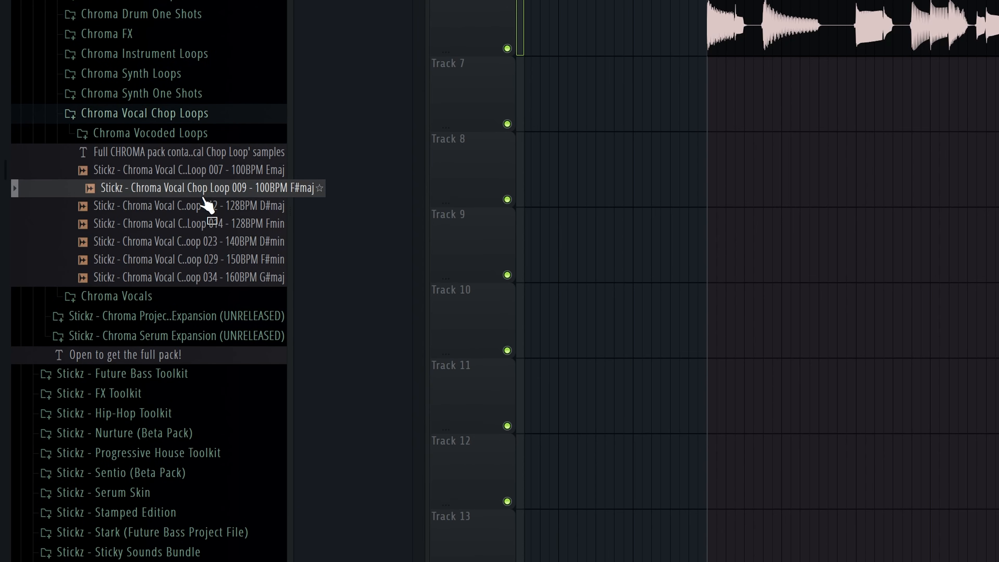
click(205, 206)
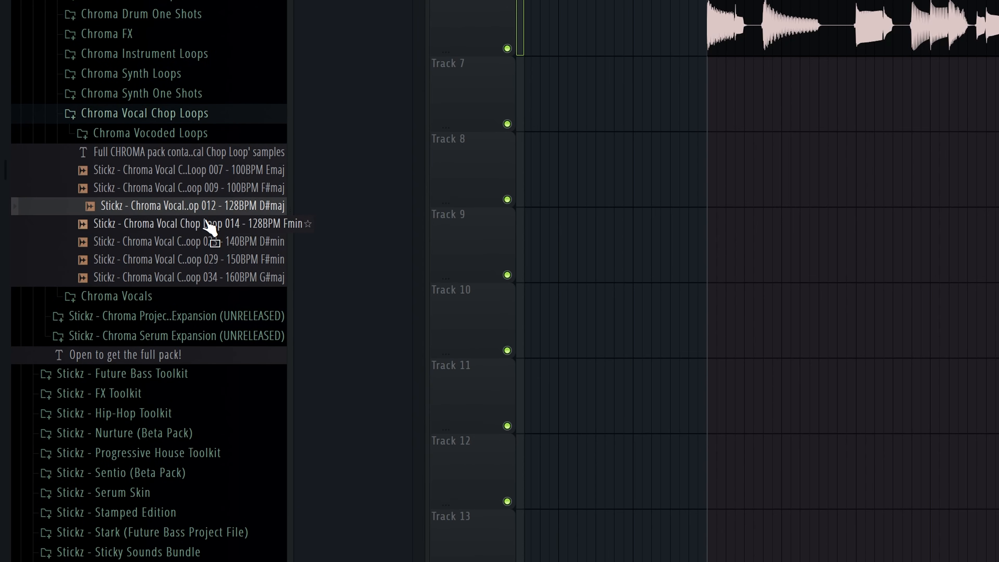
click(207, 223)
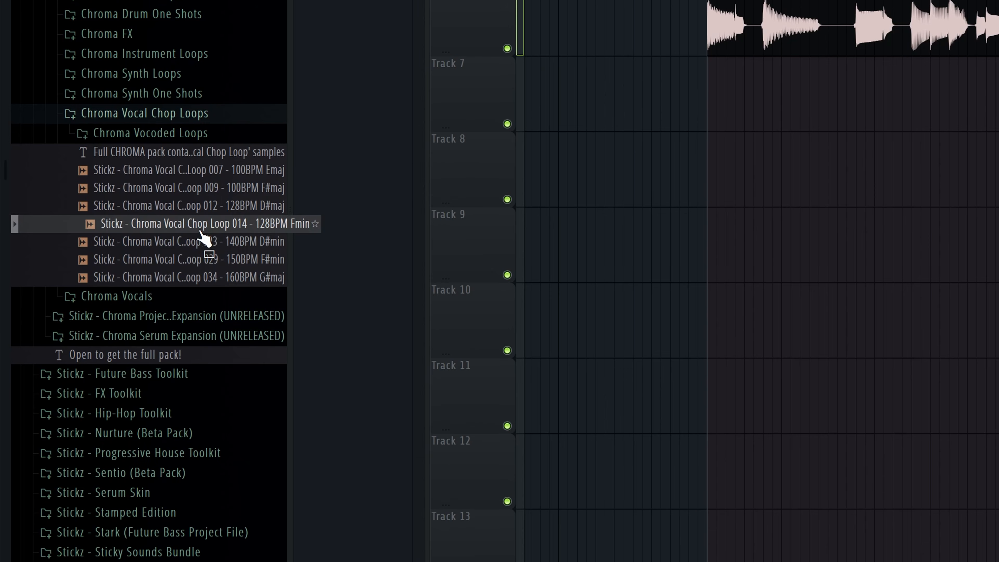
click(194, 246)
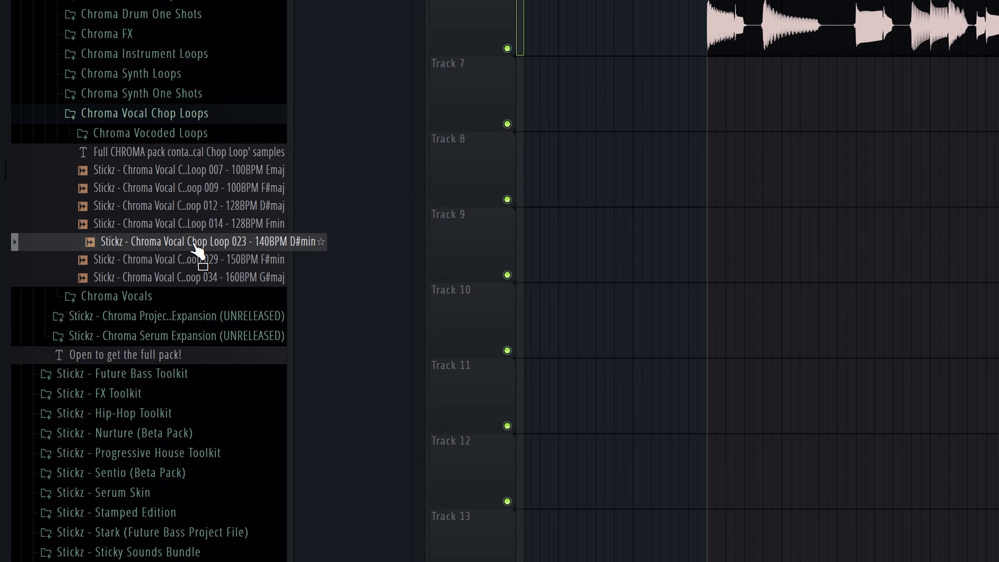
click(189, 227)
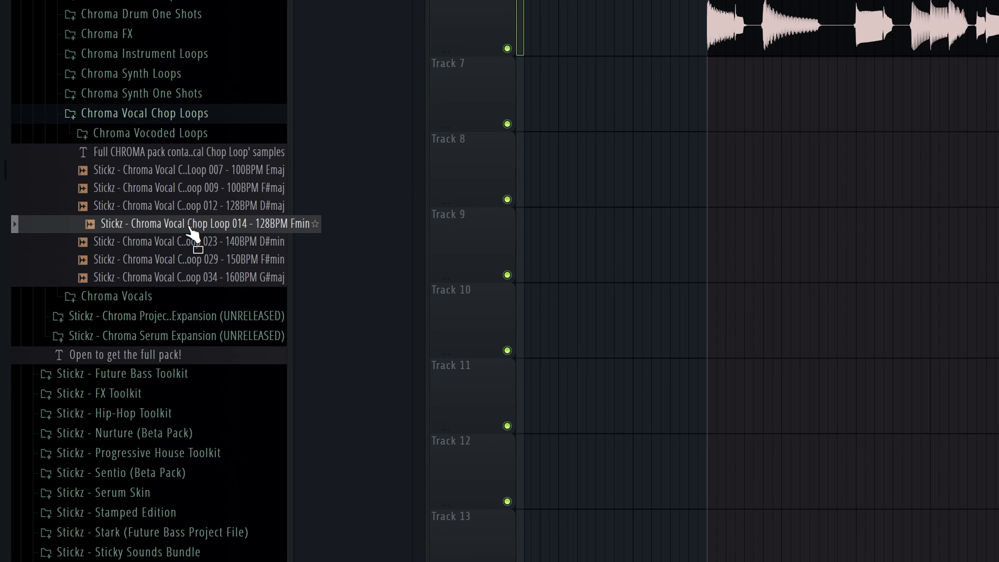
Load Chroma Vocal Chop Loop 014 (128BPM Fmin) into a new Slicex channel
right_click(188, 227)
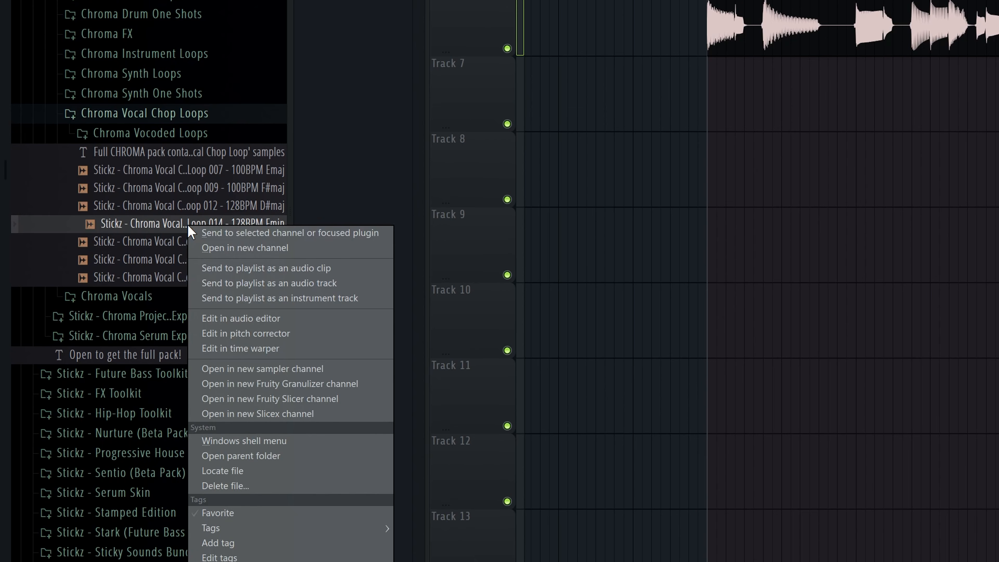
click(283, 418)
drag(455, 139, 520, 213)
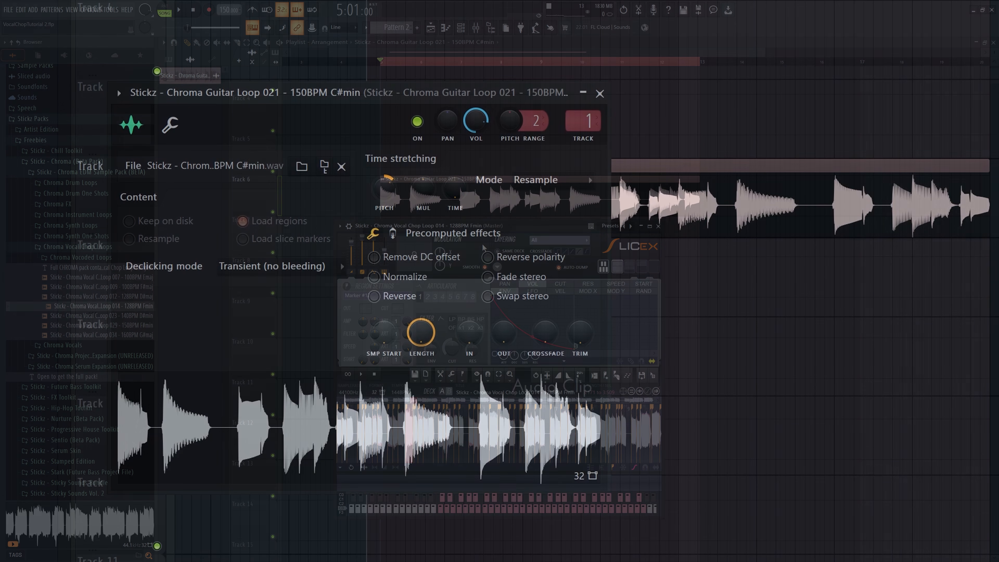
Set the guitar loop's time stretching mode to Auto (e3 generic), listen to the loop and close its channel settings
key(space)
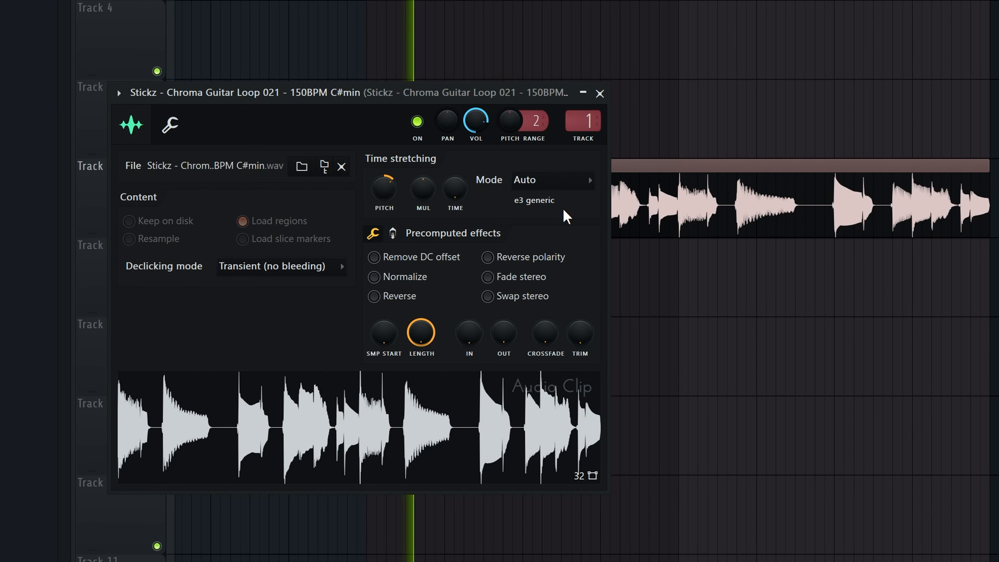
click(600, 93)
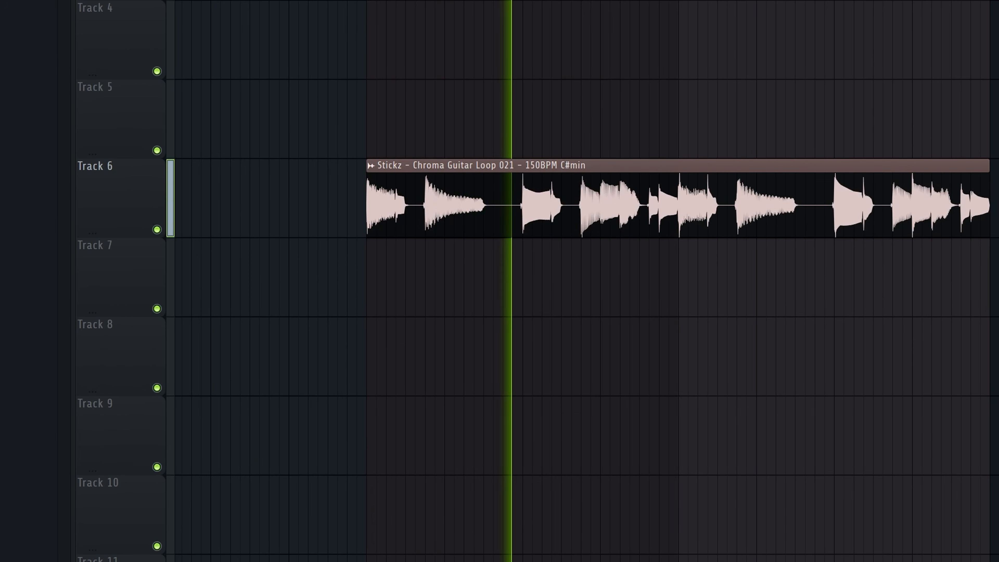
key(space)
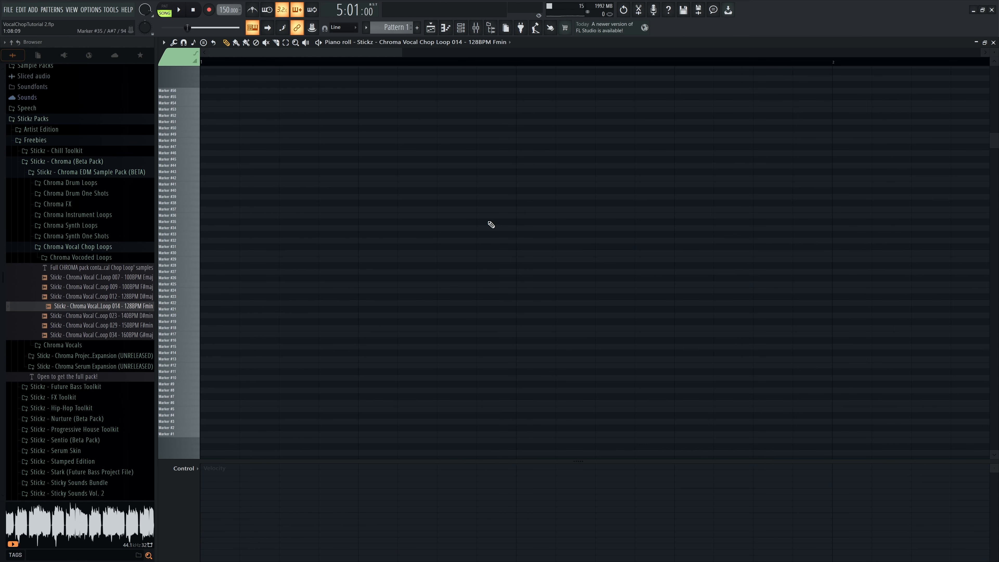
Draw Slicex notes in bar 1 of Pattern 1 for Marker #19, Marker #24 and a longer Marker #16 at the bar's end
mouse_move(348, 347)
mouse_down()
mouse_move(442, 332)
mouse_move(479, 348)
mouse_move(480, 301)
mouse_up()
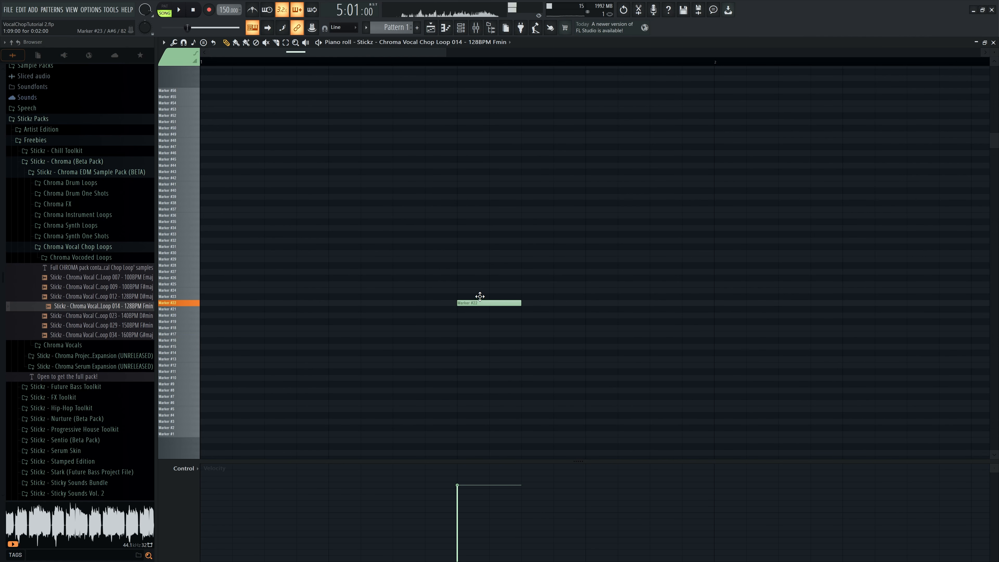
scroll(470, 245, up, 2)
scroll(285, 221, down, 2)
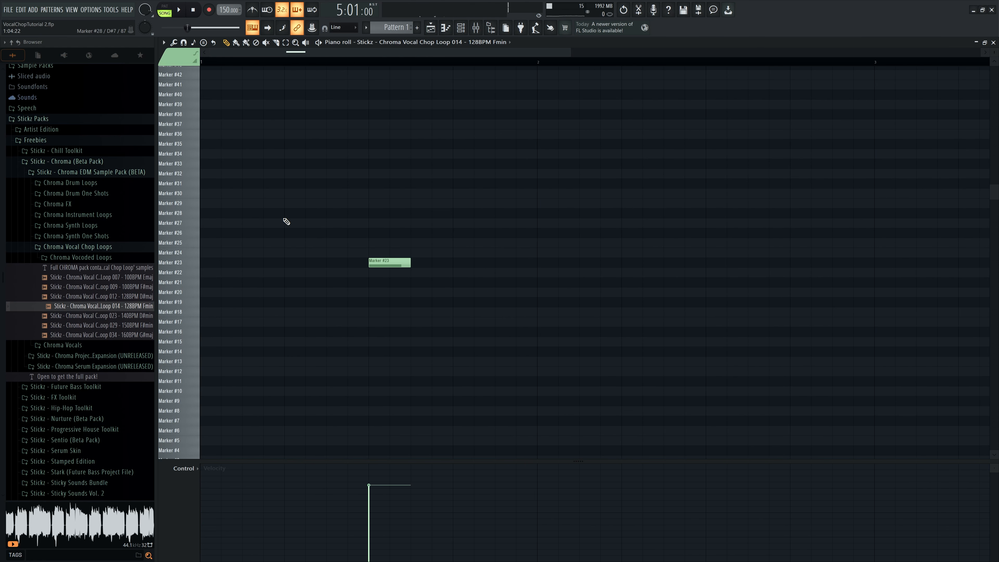
click(292, 244)
mouse_move(477, 282)
mouse_down()
mouse_move(456, 294)
mouse_move(457, 338)
mouse_move(458, 328)
mouse_up()
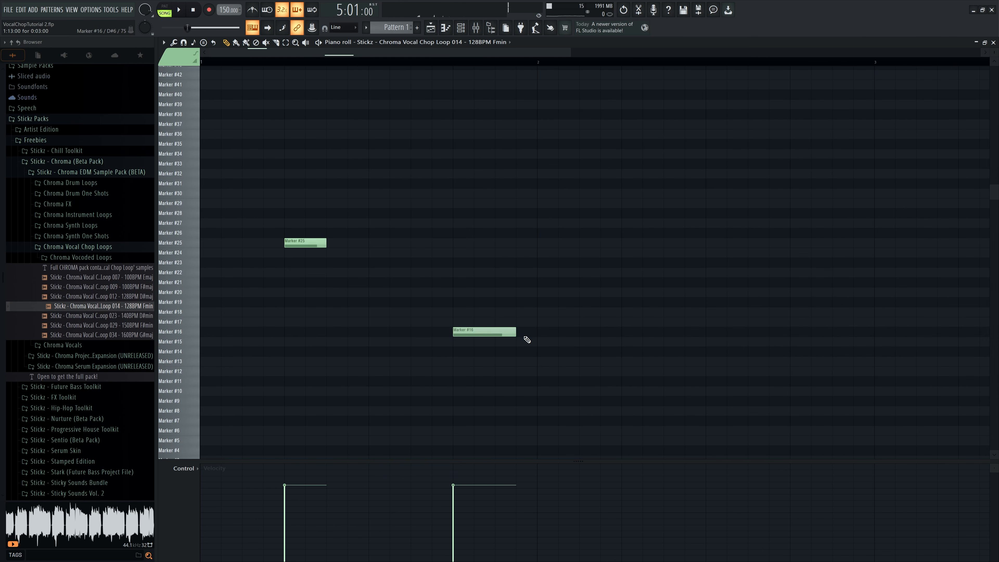
mouse_move(307, 244)
mouse_down()
mouse_move(307, 340)
mouse_move(312, 301)
mouse_up()
click(336, 254)
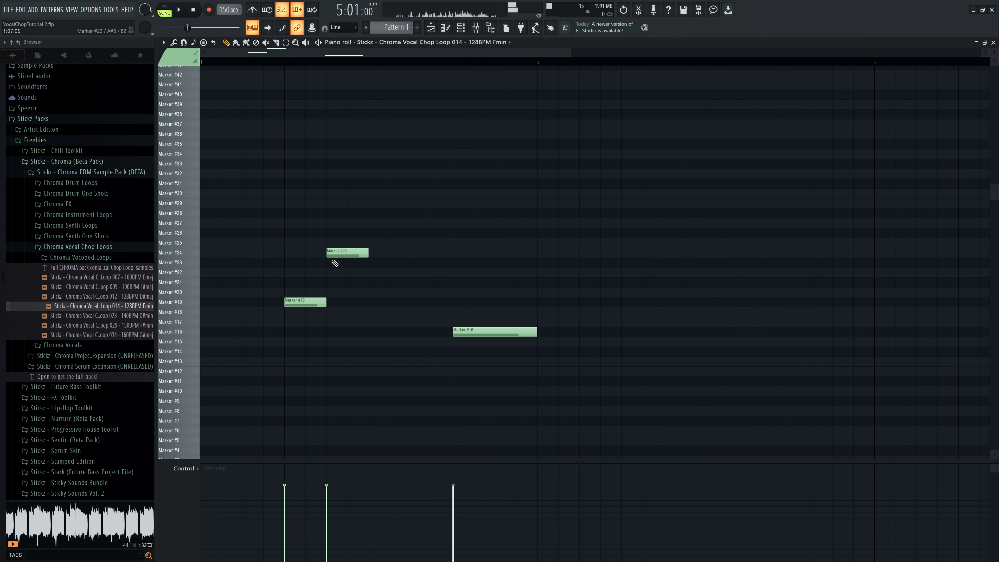
Try Marker #27 and Marker #29 notes between the Marker #24 and Marker #16 notes and play the chops
click(374, 222)
mouse_move(430, 200)
mouse_down()
mouse_move(410, 200)
mouse_move(410, 191)
mouse_move(410, 200)
mouse_up()
key(space)
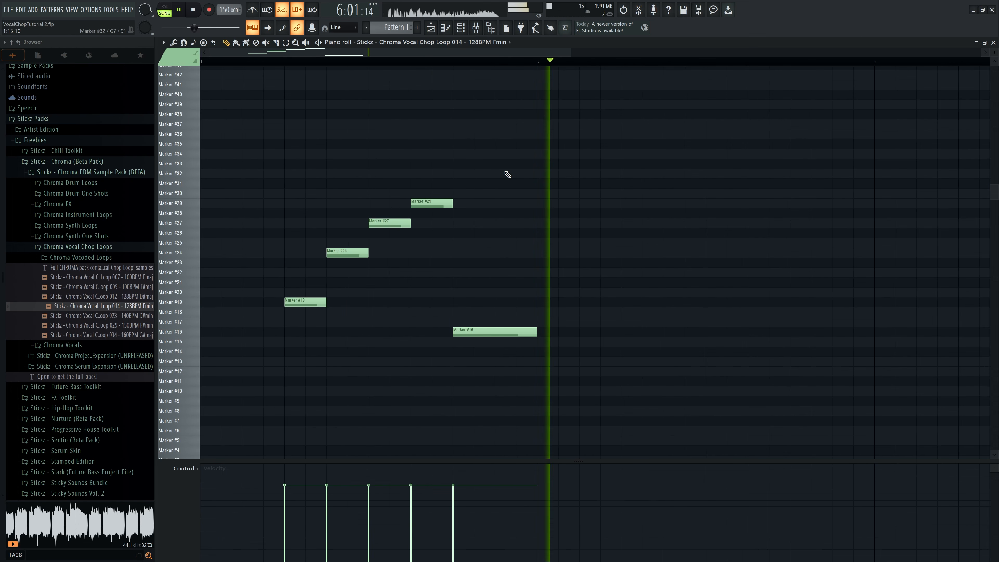
key(space)
Move the first chop note to Marker #22 and play it with the guitar loop
mouse_move(308, 302)
mouse_down()
mouse_move(308, 230)
mouse_move(307, 276)
mouse_up()
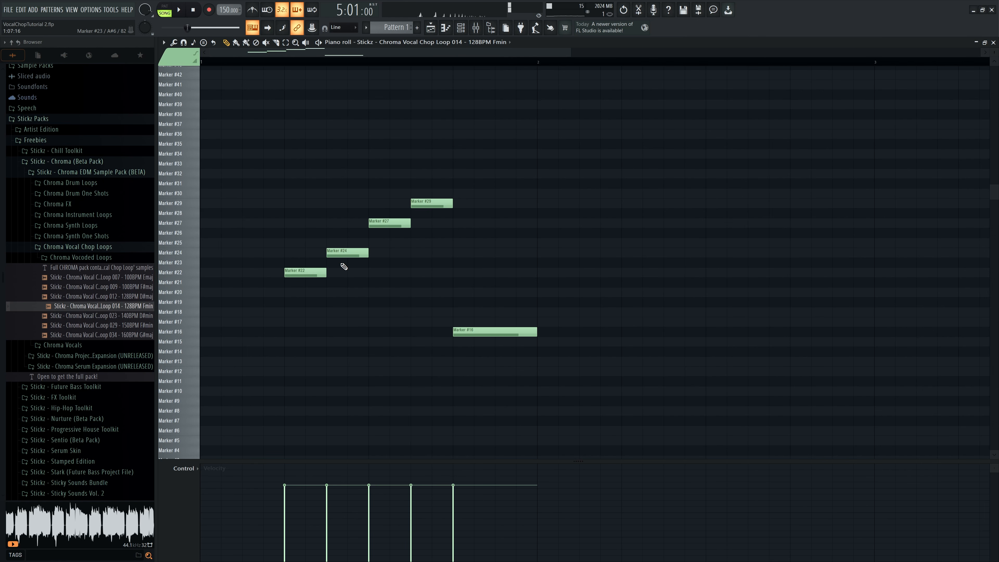
key(space)
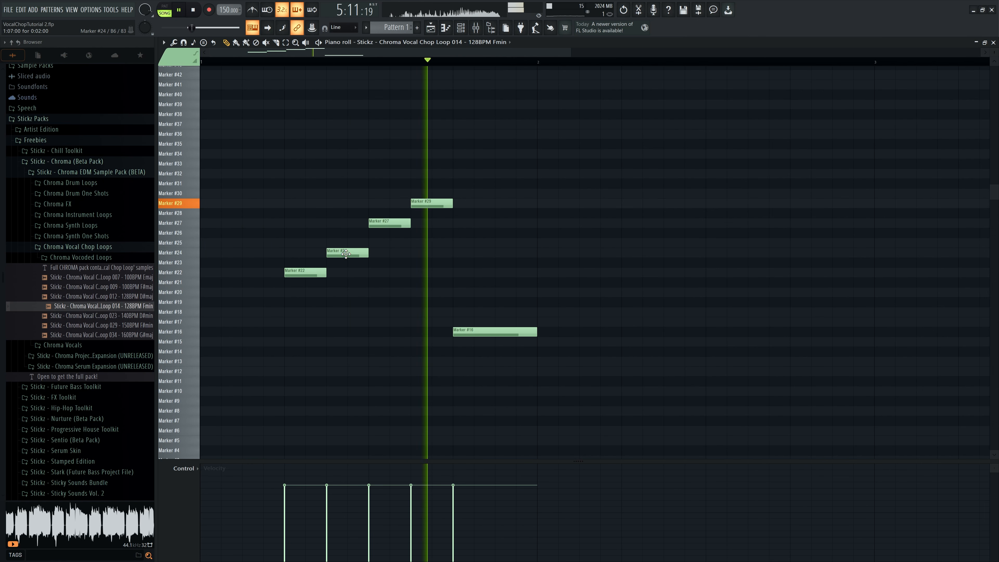
key(space)
key(space)
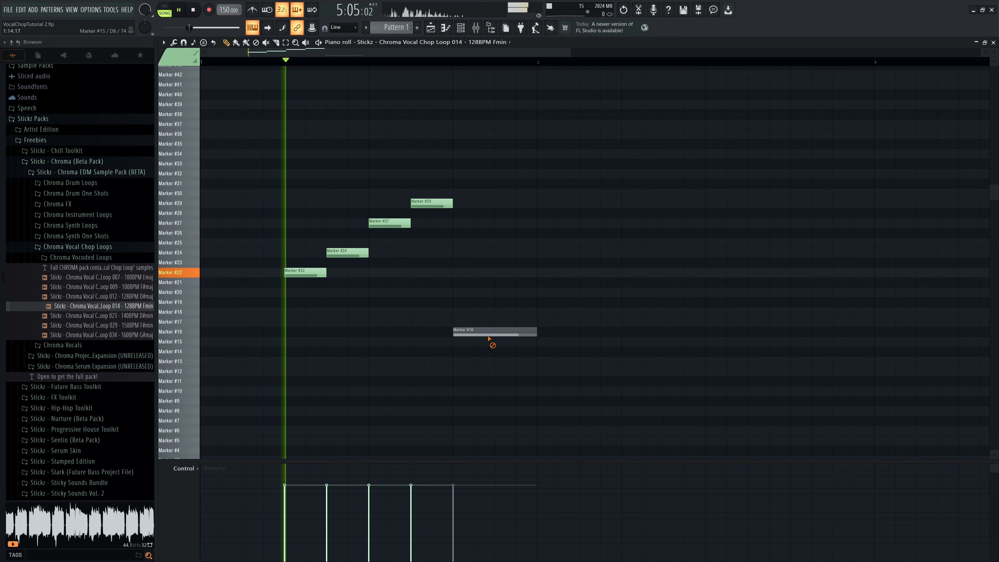
Delete the Marker #16, Marker #29 and Marker #27 notes and play the remaining chops
right_click(490, 333)
key(space)
right_click(436, 203)
key(space)
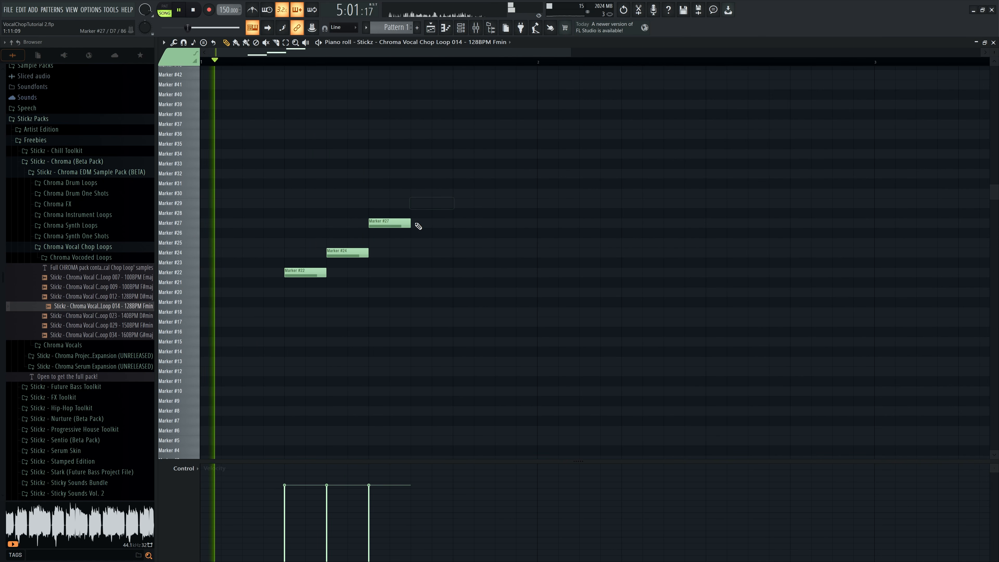
key(space)
right_click(387, 223)
key(space)
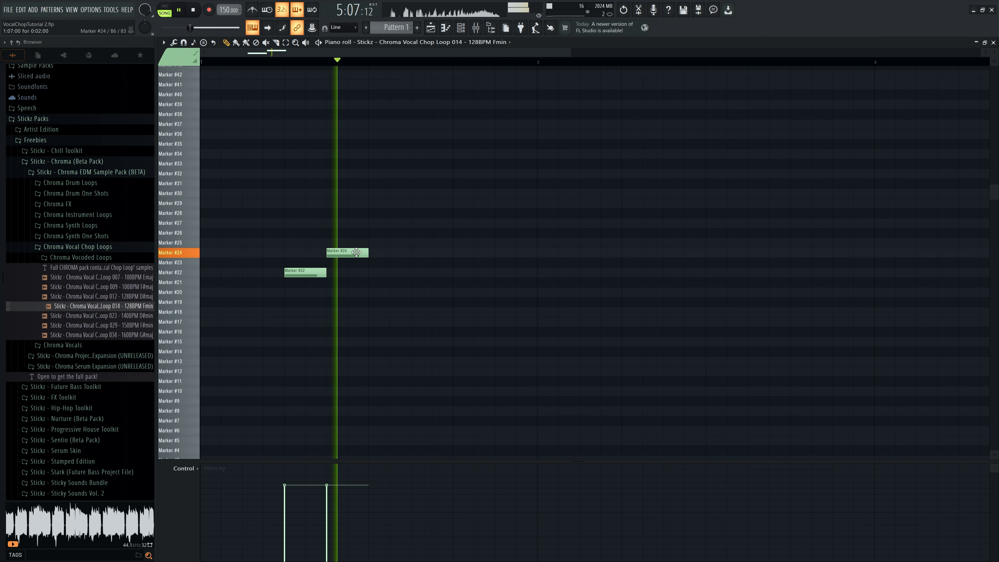
Move the second chop note to Marker #23 and play the two chops with the guitar loop
key(space)
drag(354, 252, 354, 262)
key(space)
key(space)
key(space)
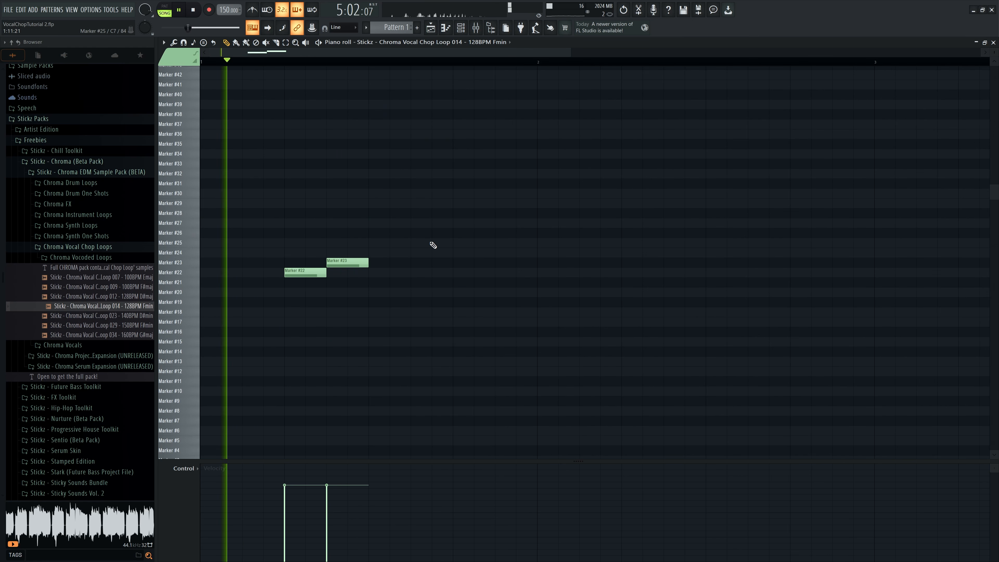
key(space)
Add Marker #30 and Marker #31 notes plus a longer Marker #26 note ending at bar 2, playing the chops in between
click(393, 183)
mouse_move(373, 185)
mouse_down()
mouse_move(415, 236)
mouse_move(495, 233)
mouse_up()
key(space)
key(space)
key(space)
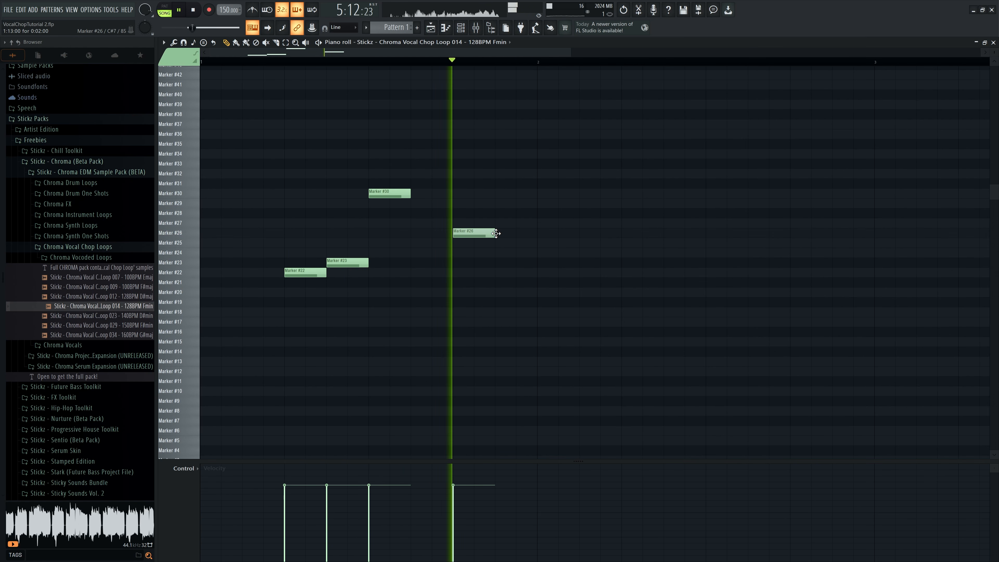
key(space)
mouse_move(414, 184)
mouse_down()
mouse_move(415, 173)
mouse_move(415, 192)
mouse_move(417, 182)
mouse_up()
key(space)
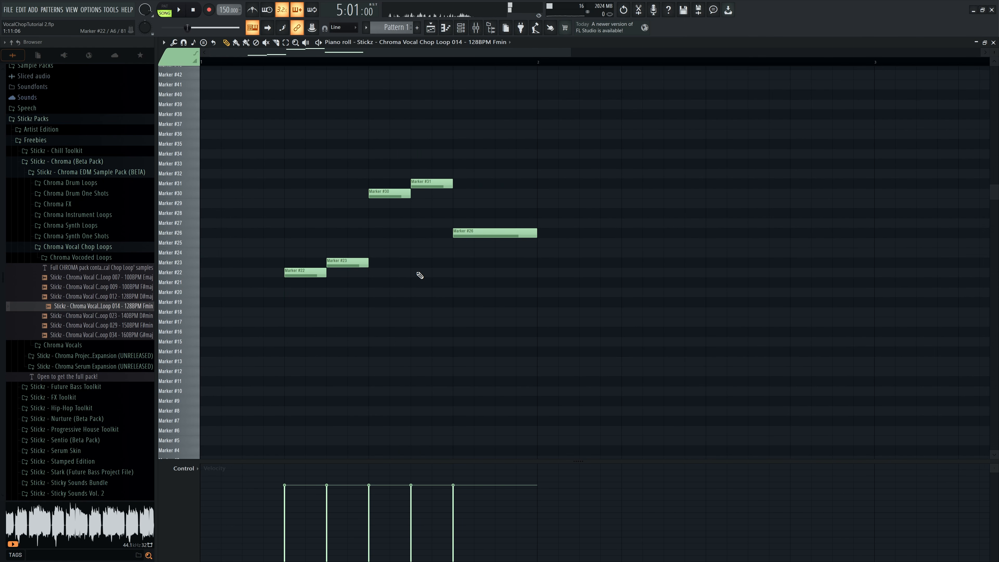
Add a one-step Marker #22 note two steps before the first chop and play the melody with the guitar loop
key(space)
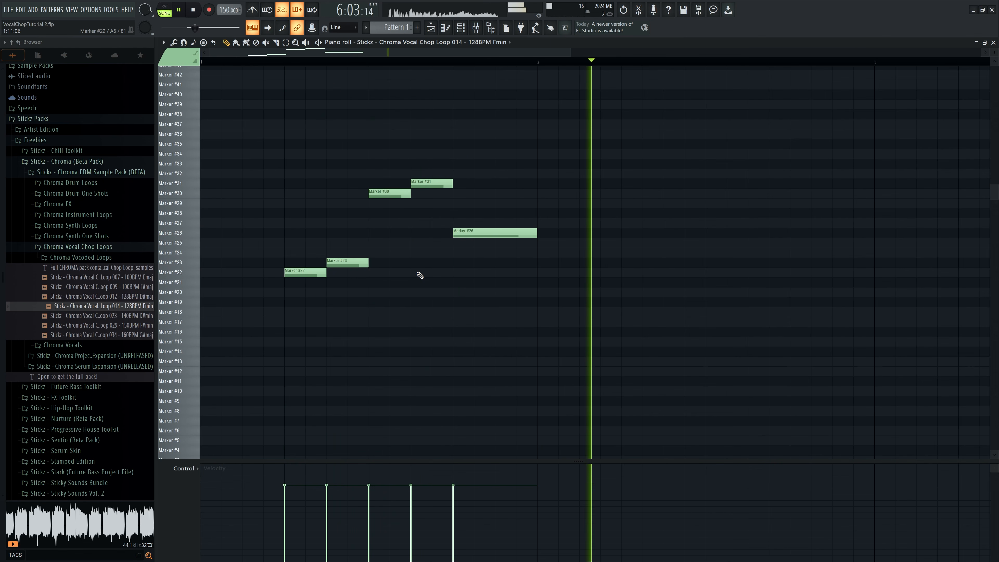
key(space)
key(space)
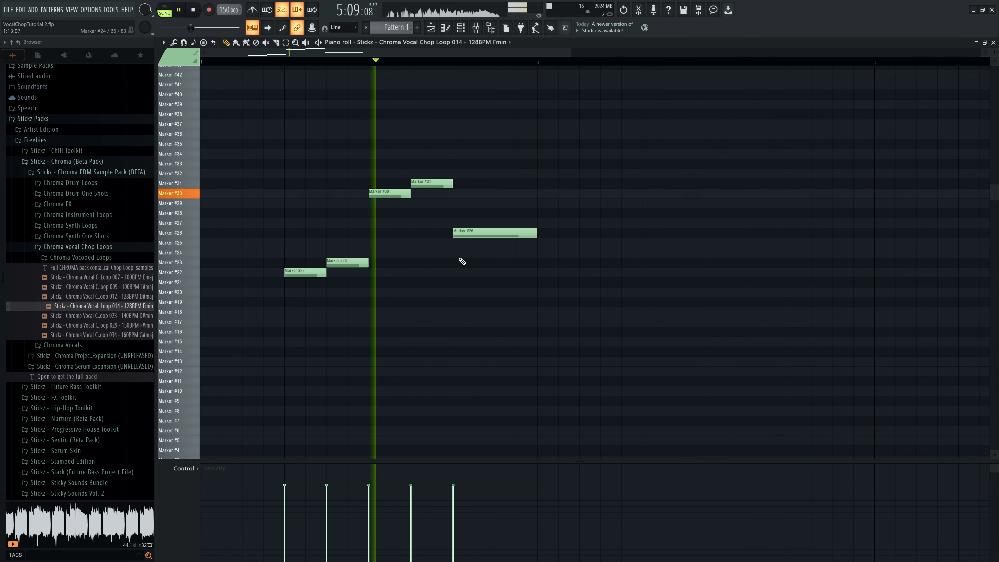
key(space)
scroll(264, 273, down, 2)
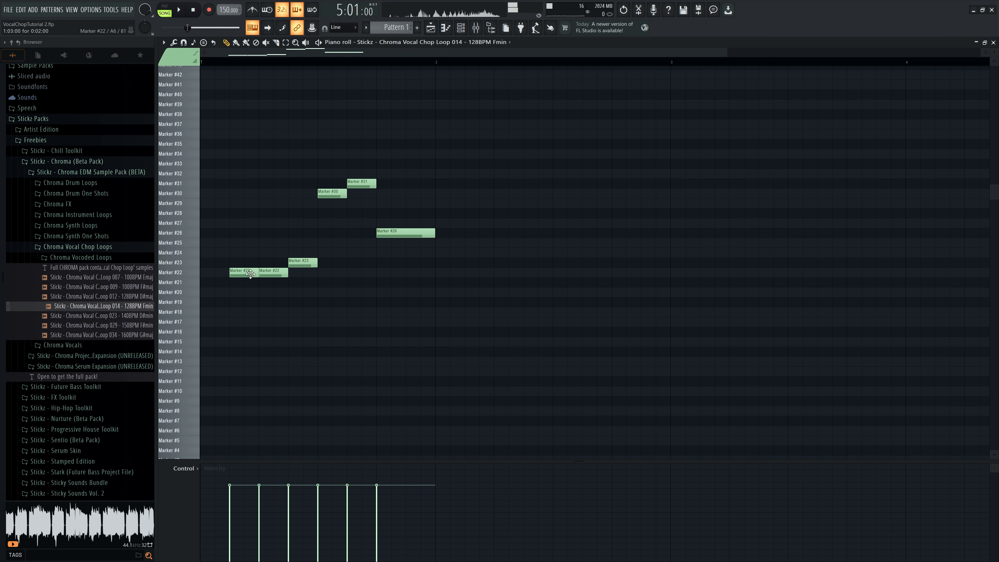
drag(257, 273, 244, 274)
key(space)
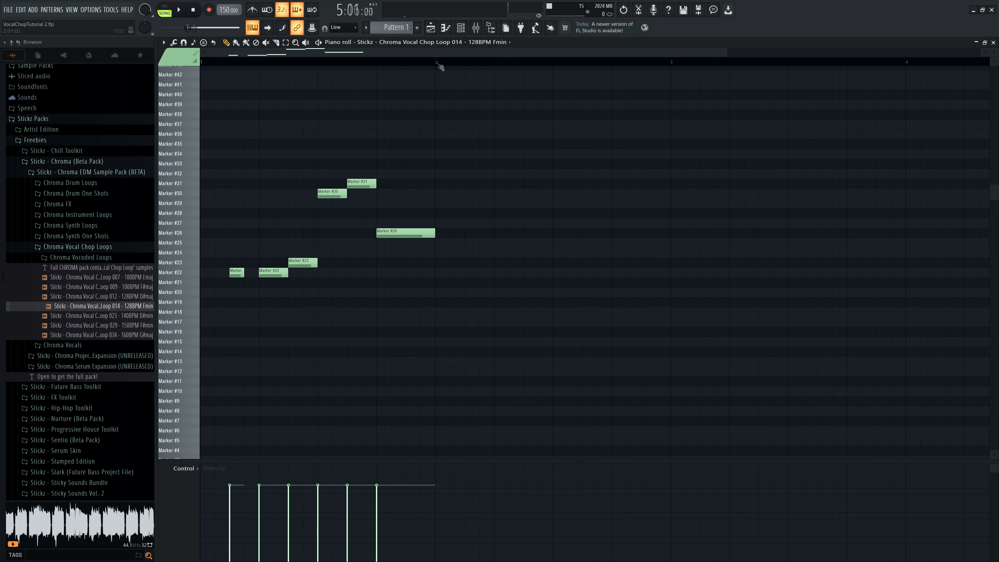
Add four-step Marker #15 and Marker #13 notes across the second half of bar 2 and play them
click(543, 312)
scroll(448, 313, down, 2)
mouse_move(450, 313)
mouse_down()
mouse_move(458, 360)
mouse_move(475, 332)
mouse_move(474, 346)
mouse_up()
click(512, 362)
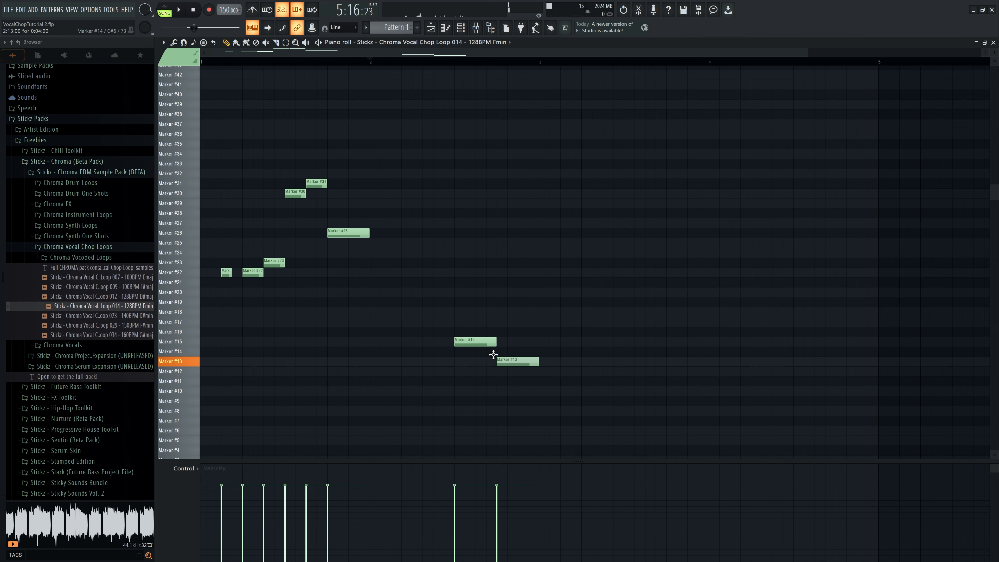
key(space)
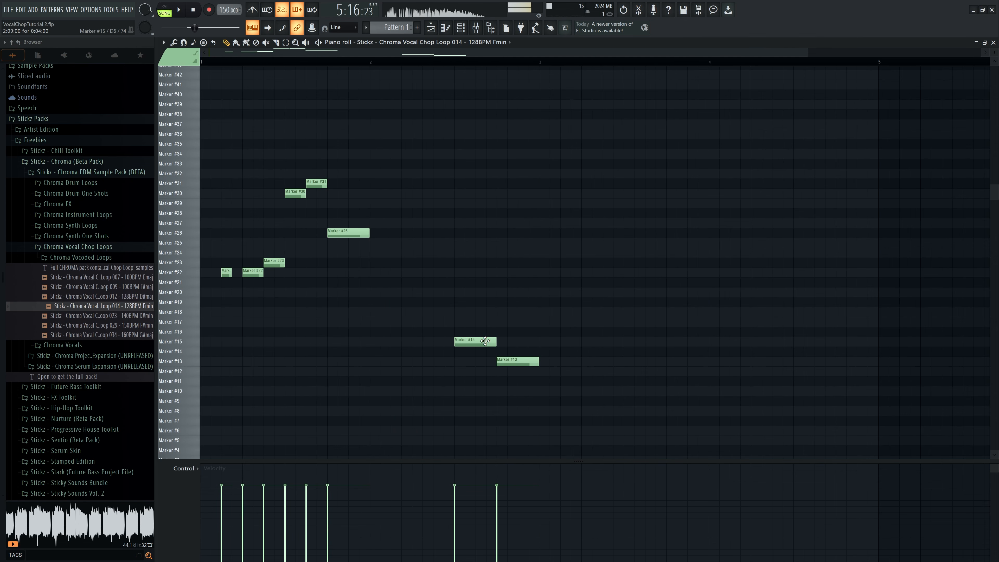
Move both notes in the second half of bar 2 to Marker #11 and play them
mouse_move(485, 340)
mouse_down()
mouse_move(484, 390)
mouse_move(510, 383)
mouse_up()
key(space)
scroll(492, 331, down, 1)
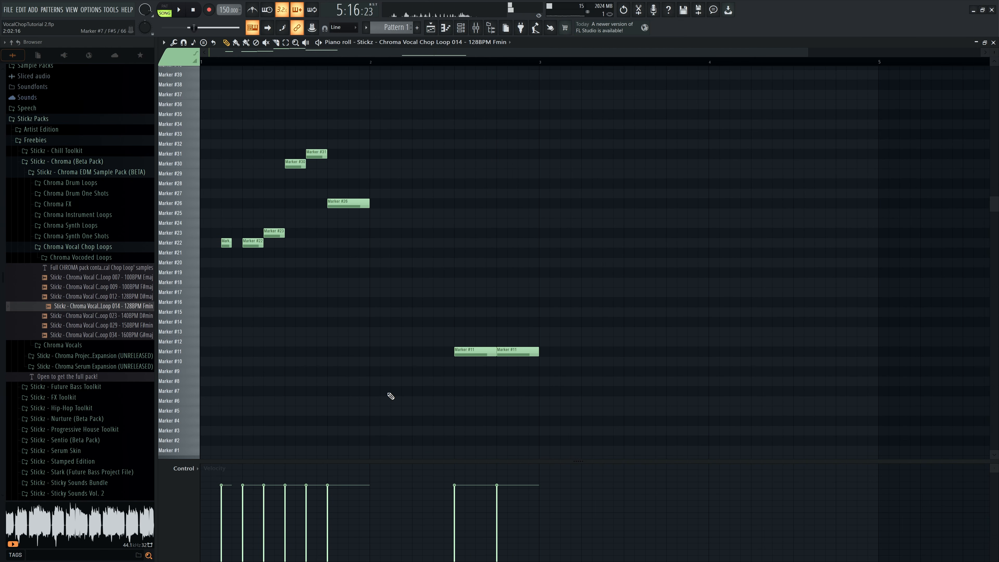
Add two-step Marker #6 and Marker #9 notes in bar 2 before the Marker #11 notes and play the phrase
mouse_move(408, 390)
mouse_down()
mouse_move(411, 413)
mouse_move(423, 401)
mouse_up()
key(space)
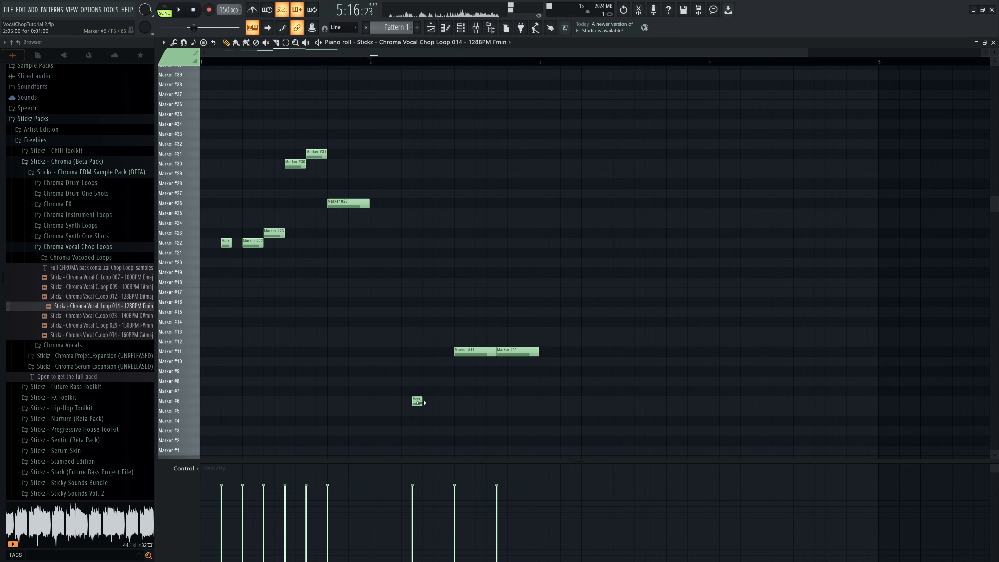
click(441, 371)
scroll(455, 372, down, 3)
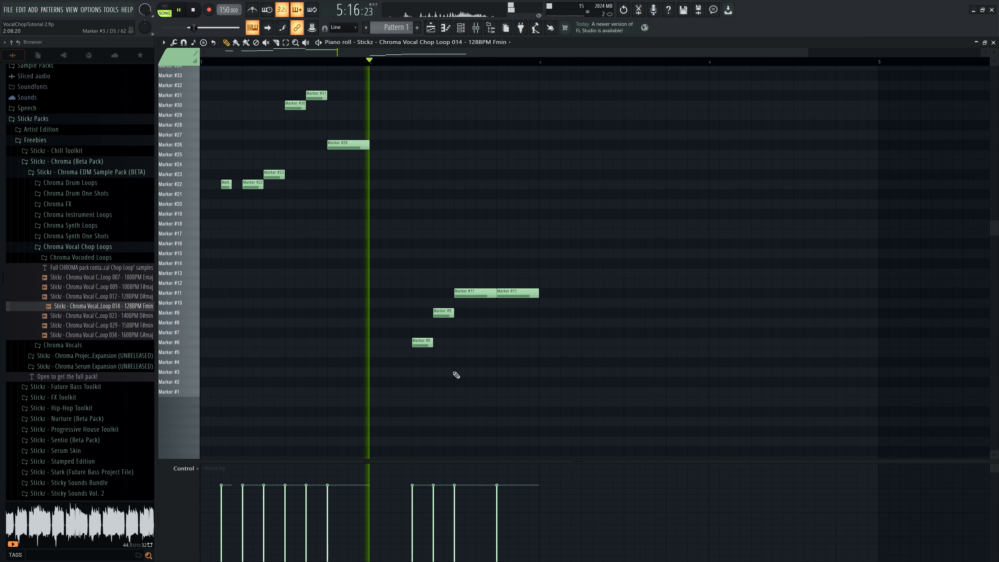
scroll(455, 350, down, 4)
key(space)
Move the first three notes of bar 2 to Marker #4, Marker #10 and Marker #12 and play the melody
drag(417, 251, 417, 279)
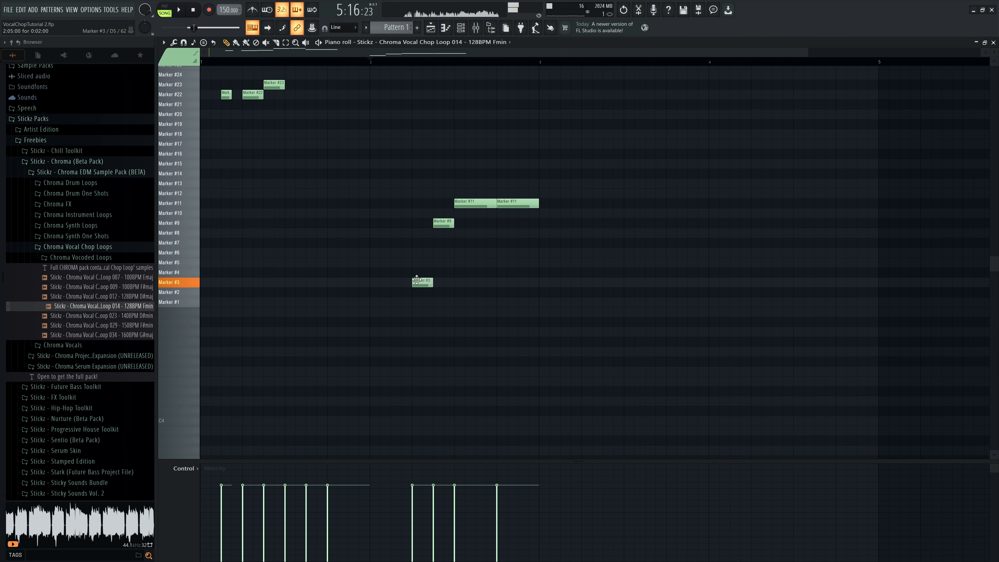
key(space)
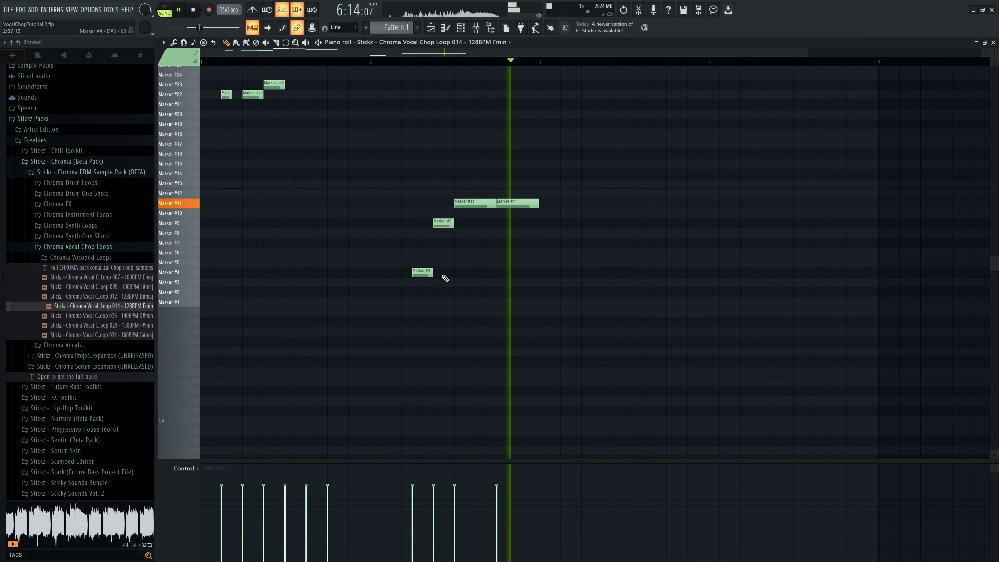
drag(448, 222, 478, 187)
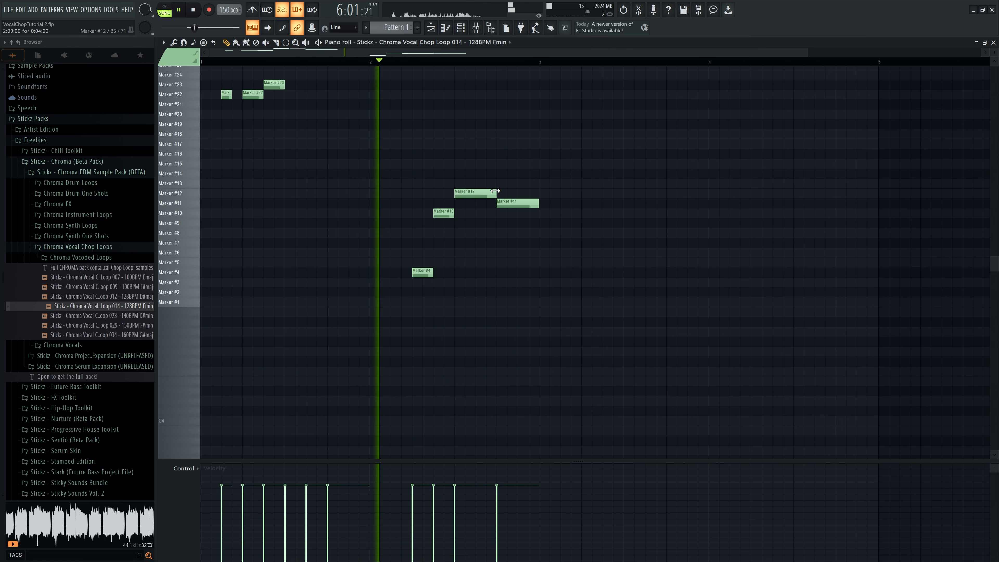
scroll(487, 214, up, 4)
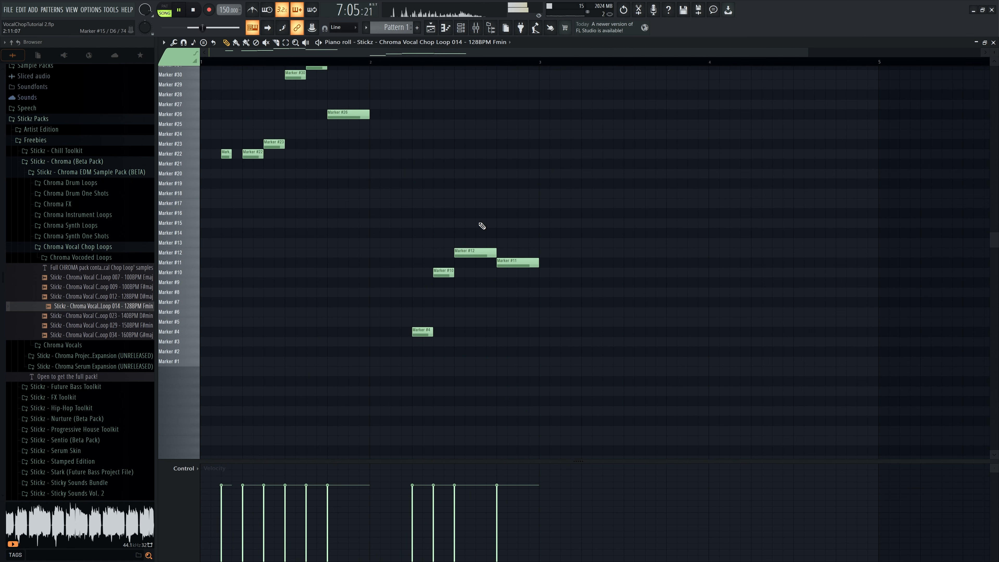
scroll(482, 201, up, 3)
scroll(606, 190, down, 2)
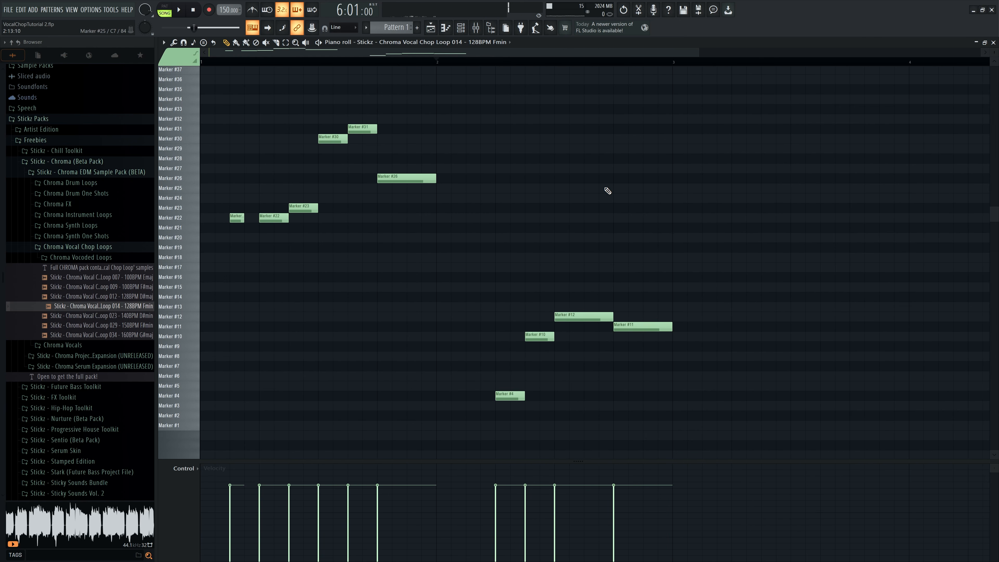
key(space)
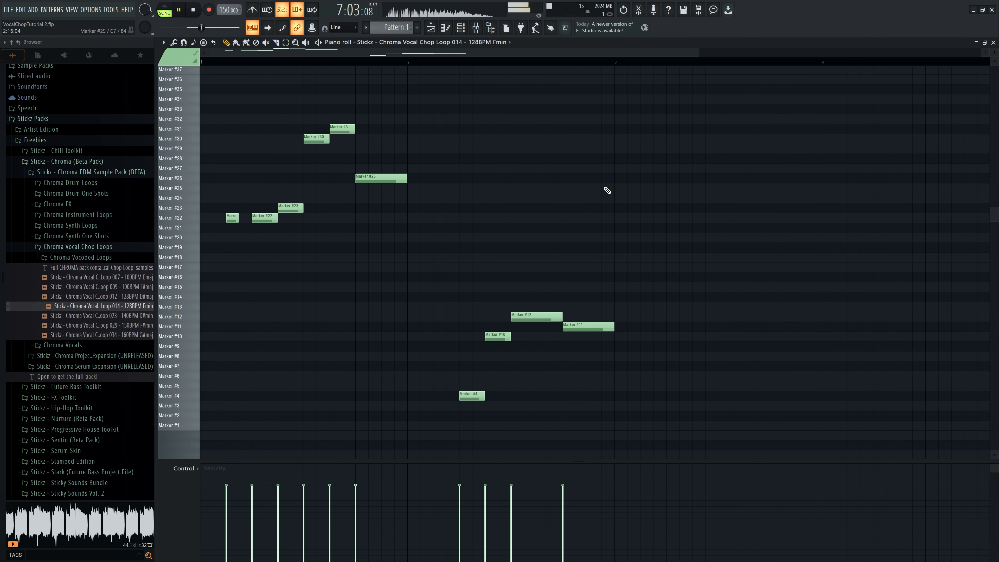
Duplicate the four bar 2 notes into bars 3 and 4 and clear the selection
drag(678, 264, 456, 429)
scroll(408, 393, down, 2)
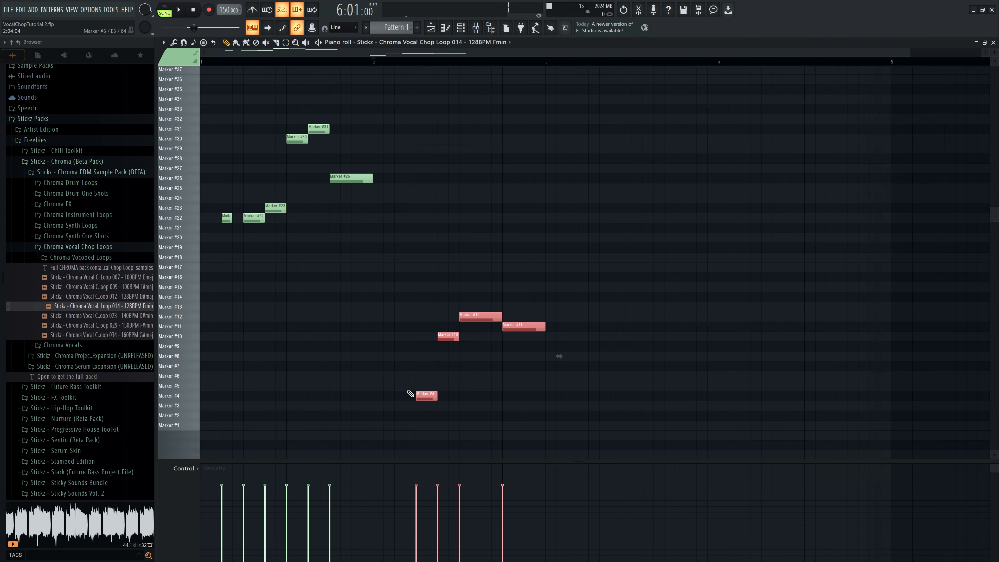
key(ctrl+b)
scroll(697, 374, up, 3)
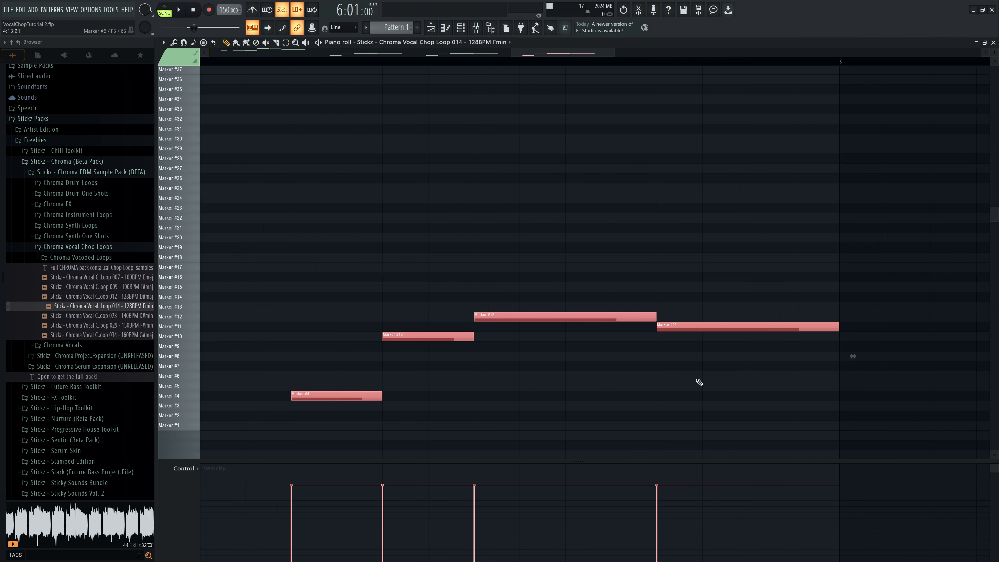
scroll(568, 307, down, 3)
key(ctrl+b)
scroll(544, 213, up, 1)
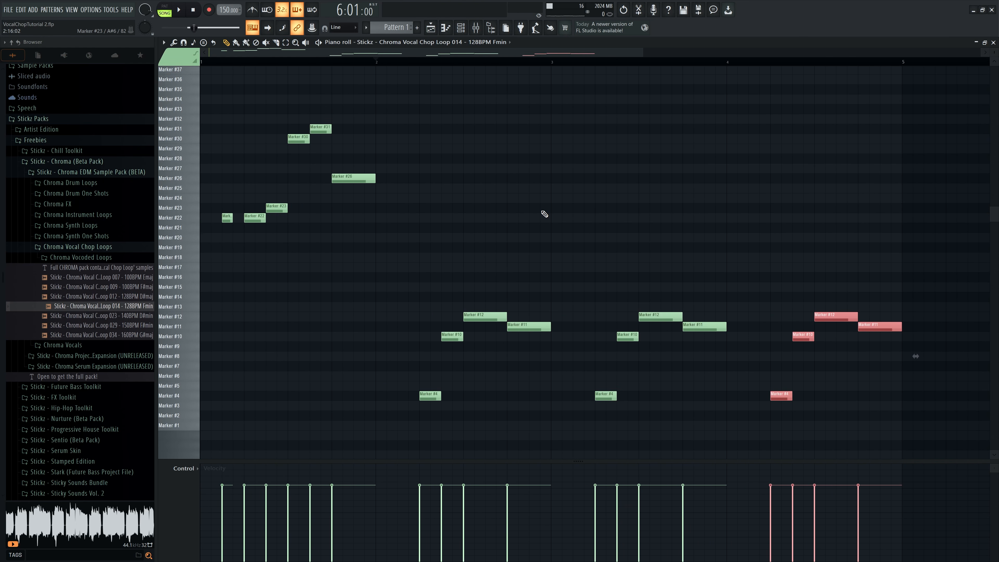
key(ctrl+d)
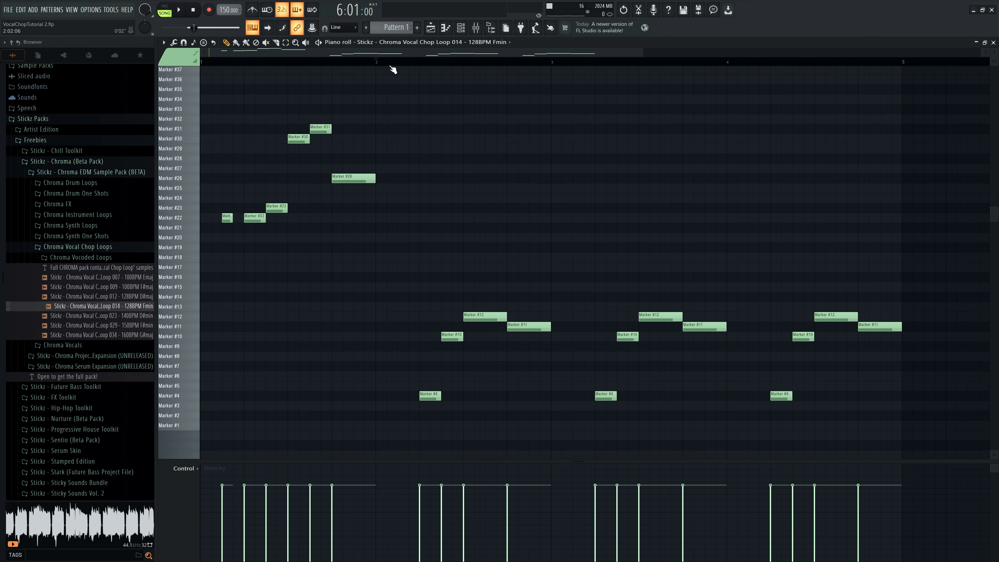
Add a one-step Marker #4 note before the first chop of bar 3, play the melody and close the piano roll
key(space)
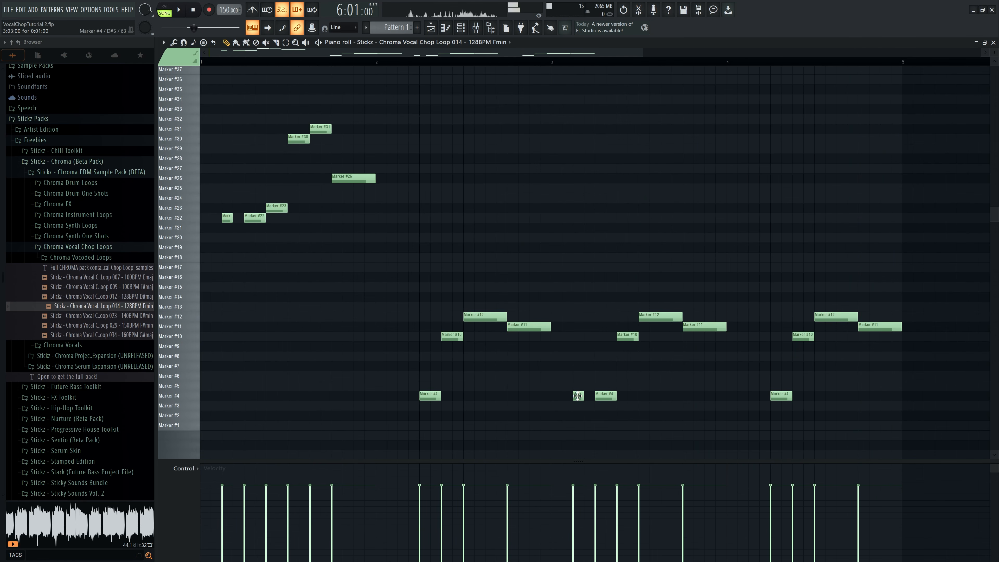
scroll(480, 214, down, 1)
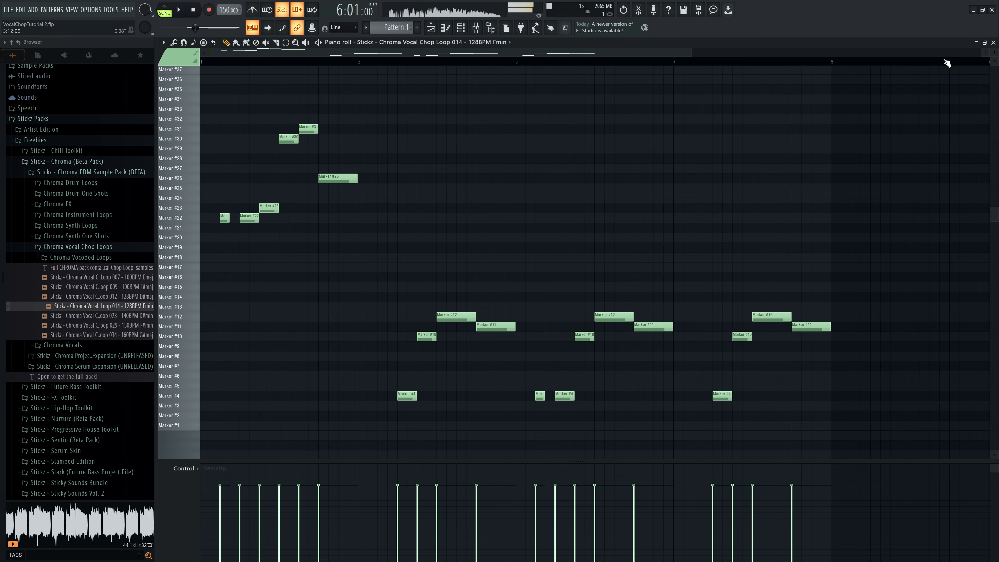
click(993, 42)
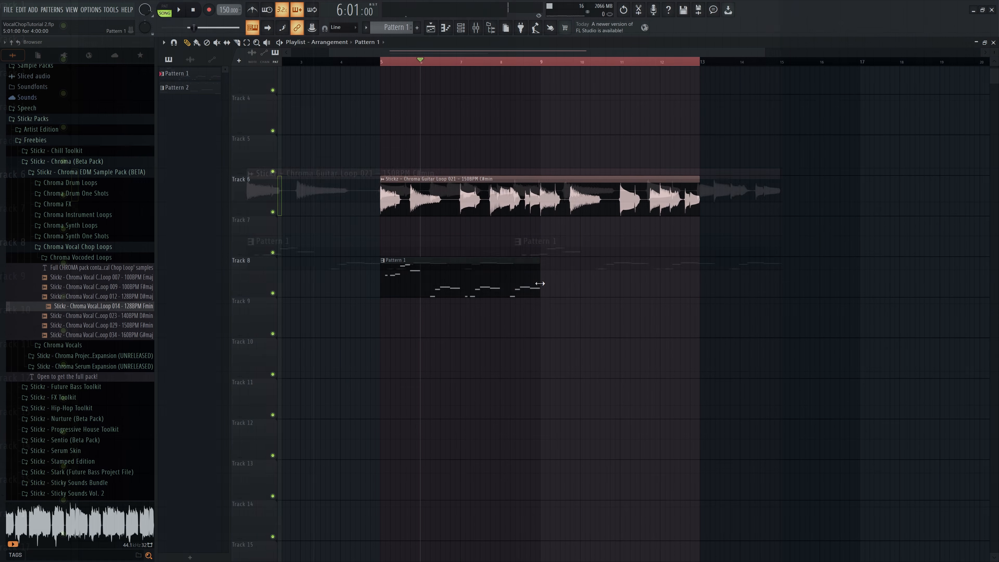
Place a second Pattern 1 clip at bar 9 on Track 8 and play the arrangement while viewing the mixer
click(587, 265)
key(space)
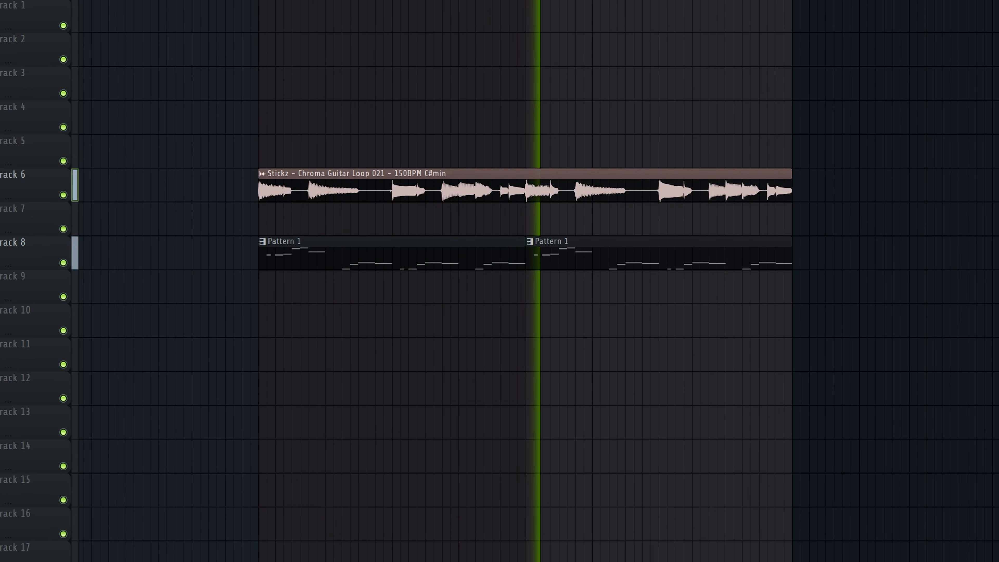
key(F9)
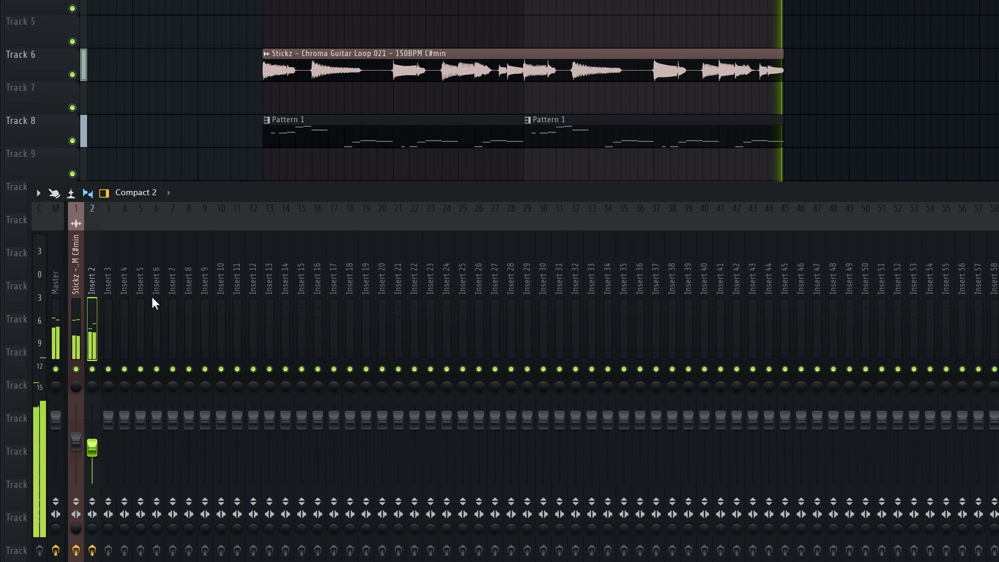
key(F9)
key(space)
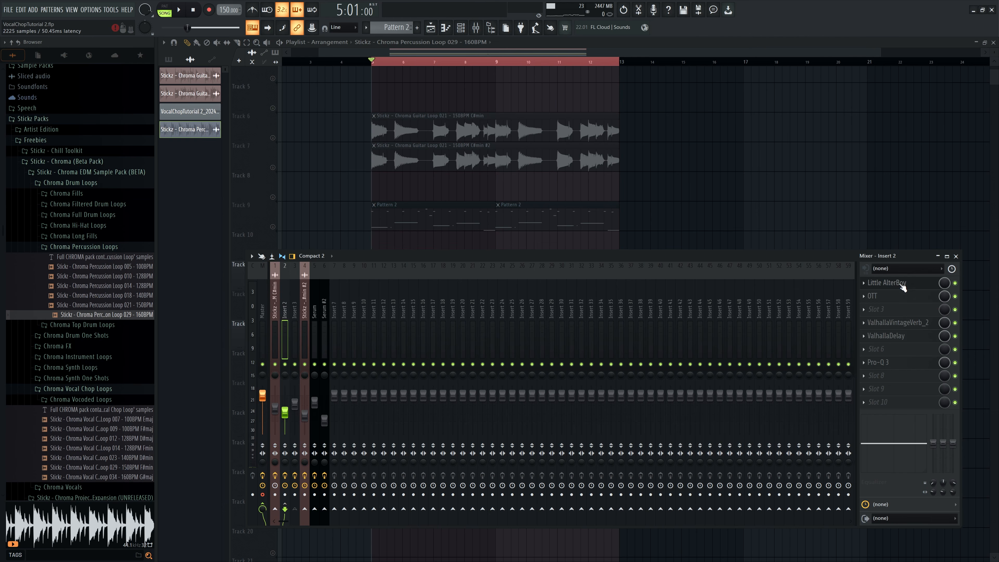
Examine the Little AlterBoy plugin on Insert 2 and the effects chain on Insert 3
click(902, 285)
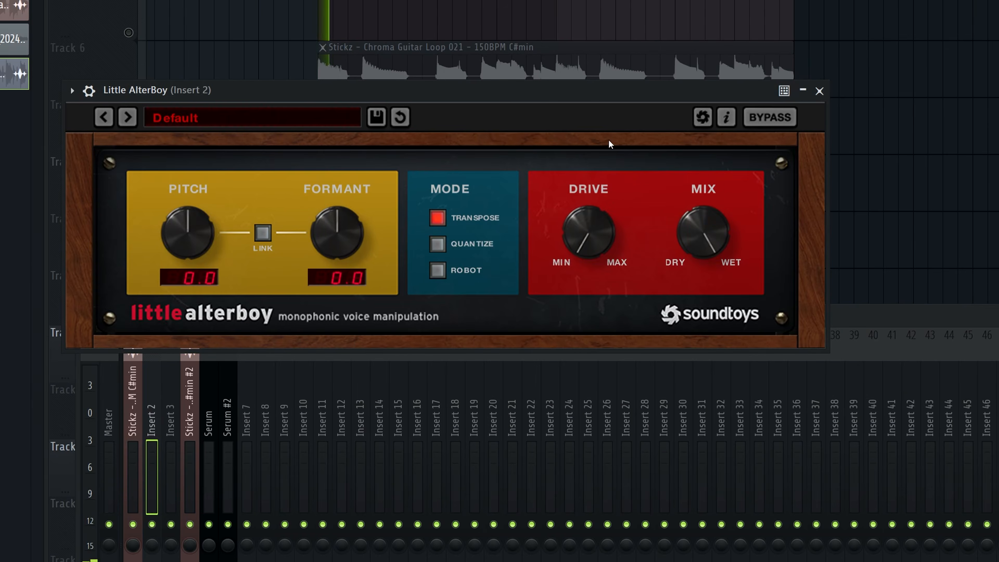
drag(523, 137, 653, 110)
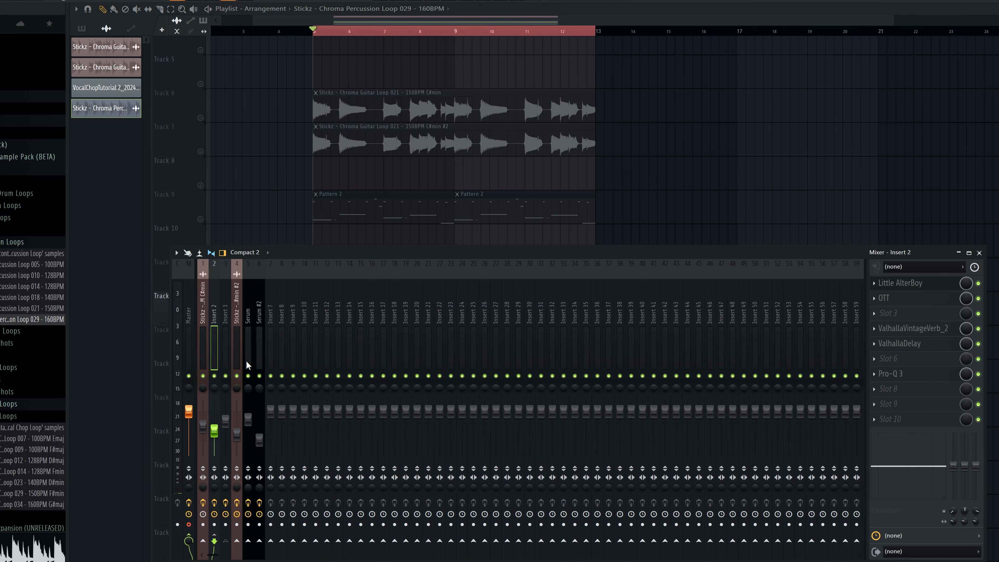
click(228, 322)
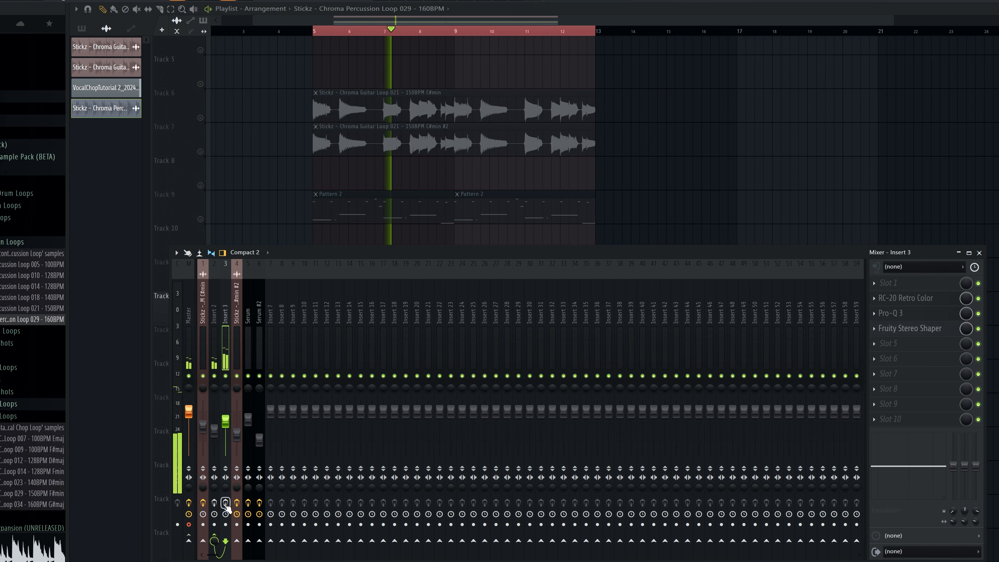
Enable Tracks 11 to 13 in the playlist and play the vocal chop layers without the other tracks
key(F9)
drag(207, 299, 205, 360)
key(space)
key(space)
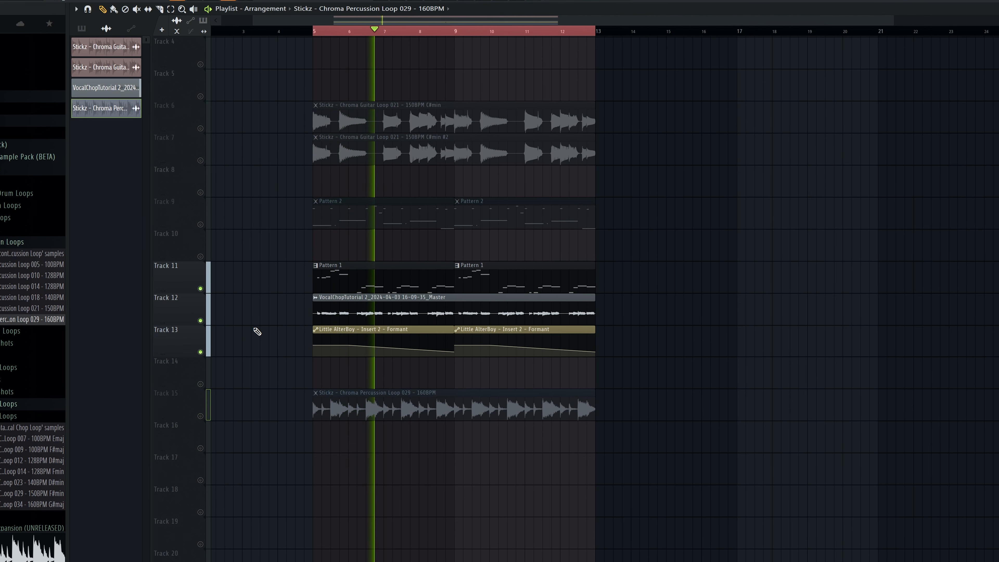
Enable Track 6 alongside Track 7 and play the two guitar loop layers together
scroll(247, 341, up, 2)
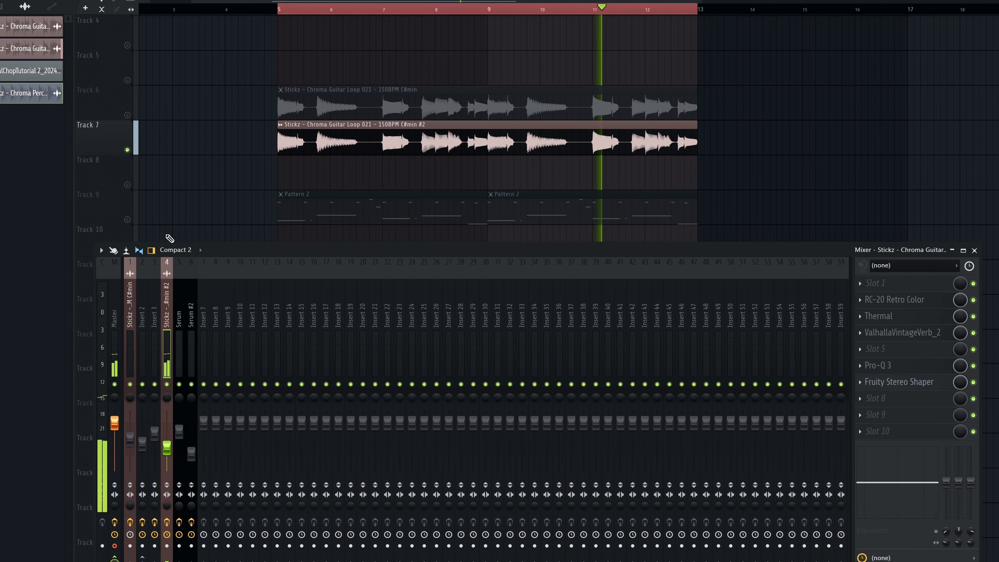
click(127, 115)
key(F9)
key(space)
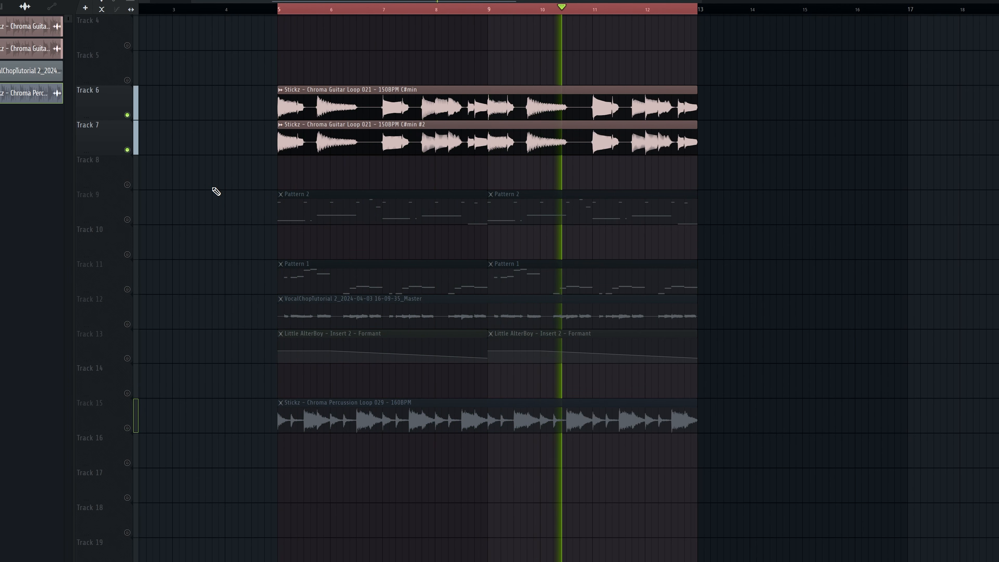
Solo Track 9 with Pattern 2 and play it while viewing the Serum track in the mixer
key(space)
click(127, 219)
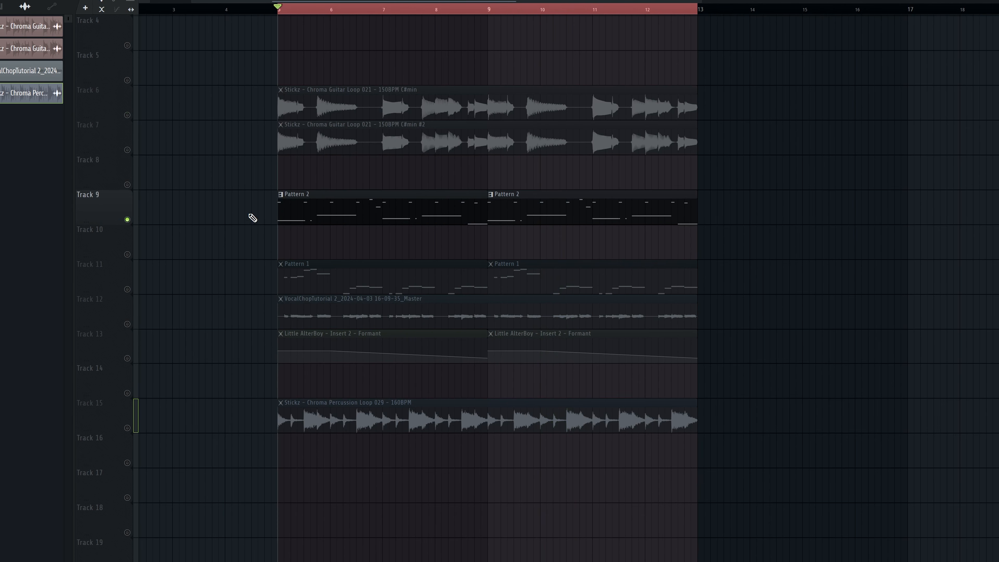
key(F9)
key(space)
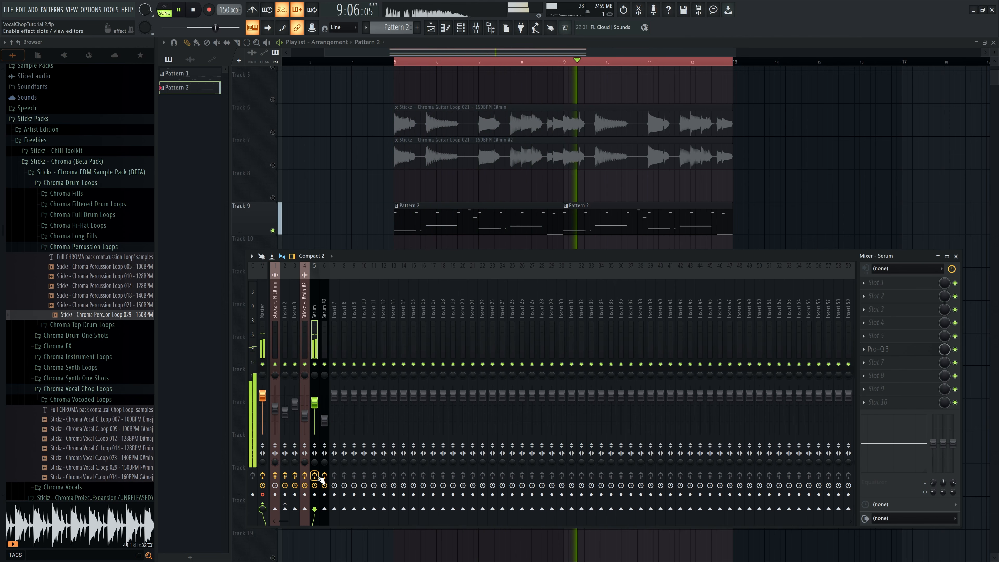
Solo the Serum #2 channel in the channel rack and play Pattern 2
key(F9)
key(space)
click(460, 27)
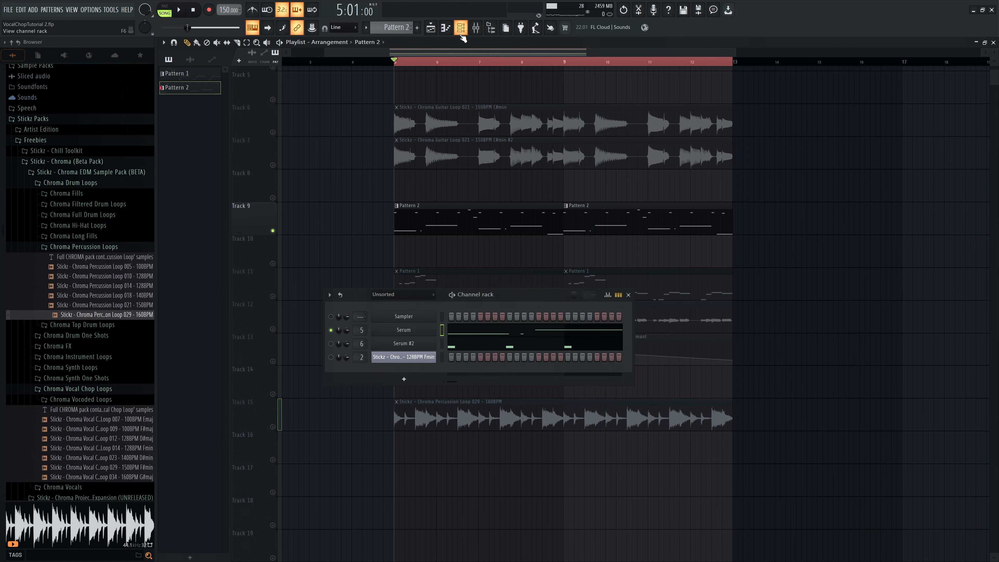
key(space)
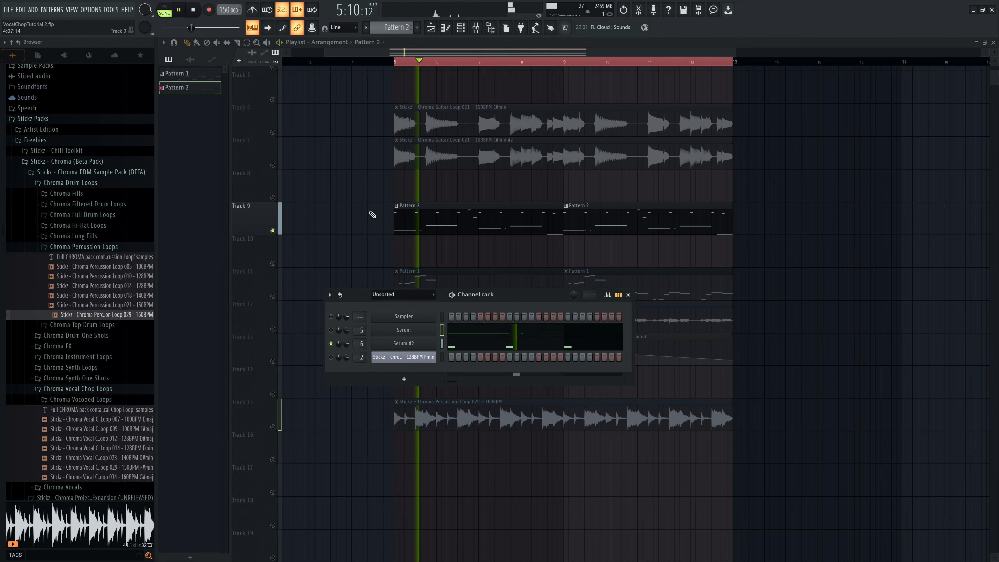
Play the Serum #2 notes of Pattern 2 in the piano roll and select the Serum #2 track in the mixer
key(space)
key(F7)
key(space)
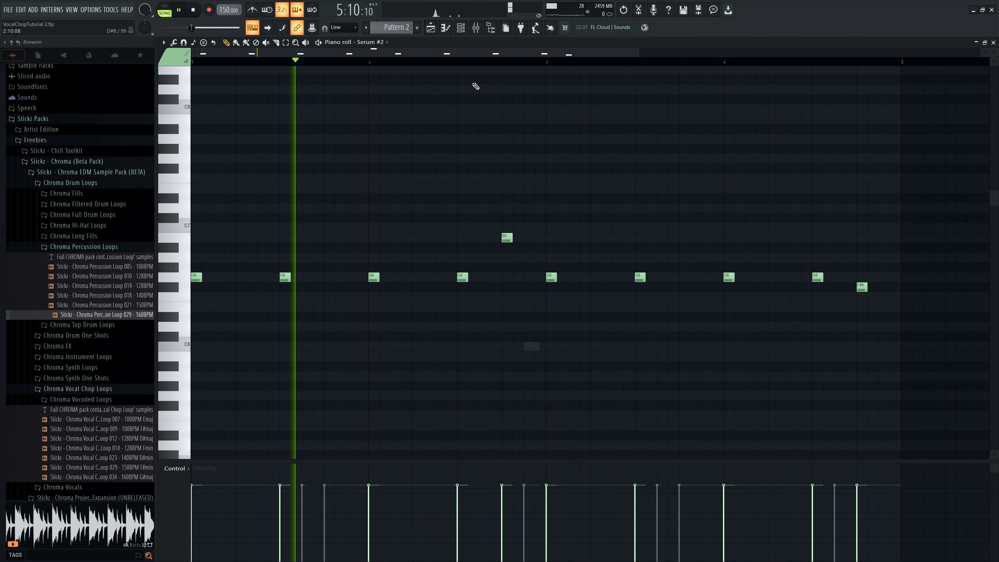
click(476, 29)
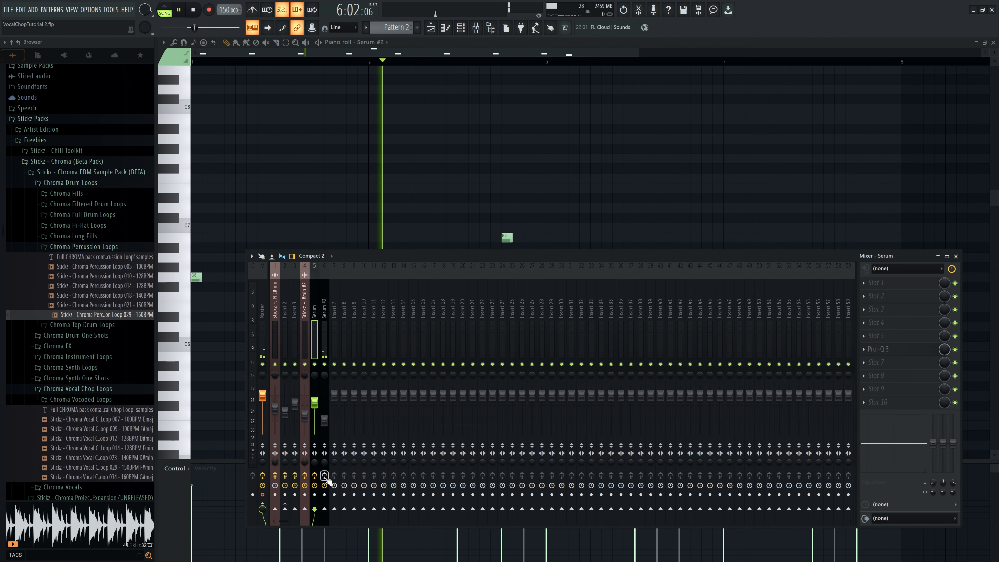
click(325, 330)
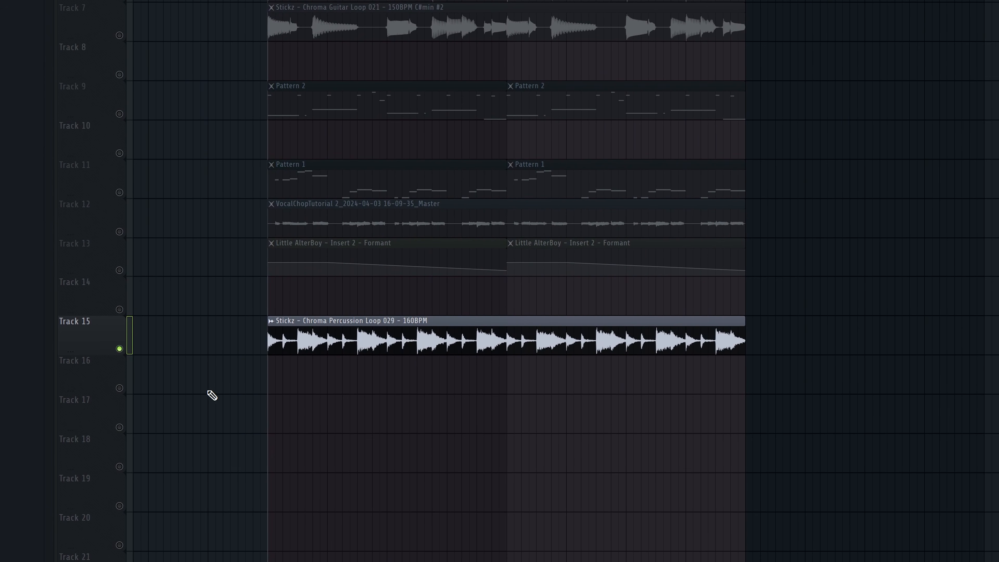
Play the Chroma Percussion Loop 029 on Track 15 with the other tracks muted
key(space)
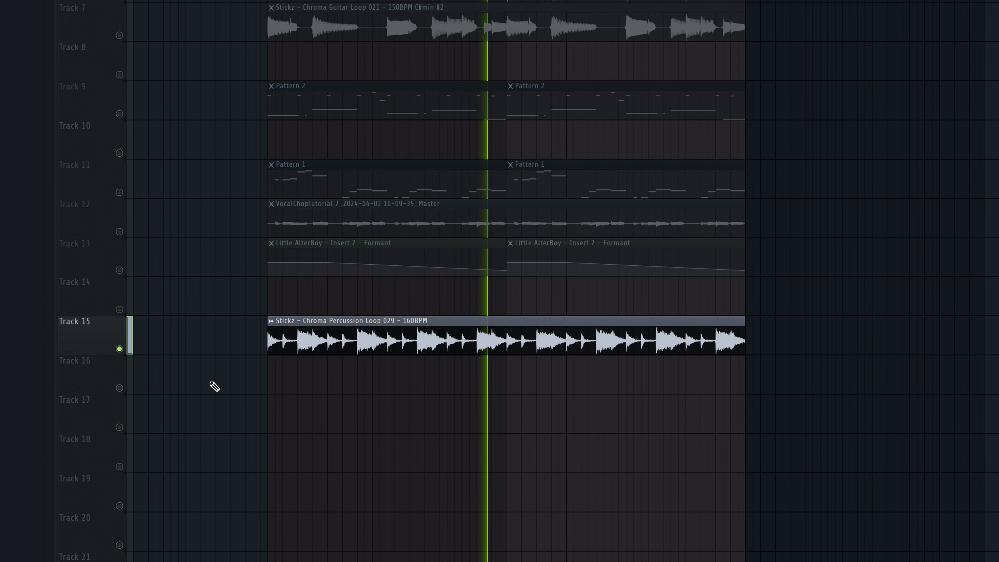
key(space)
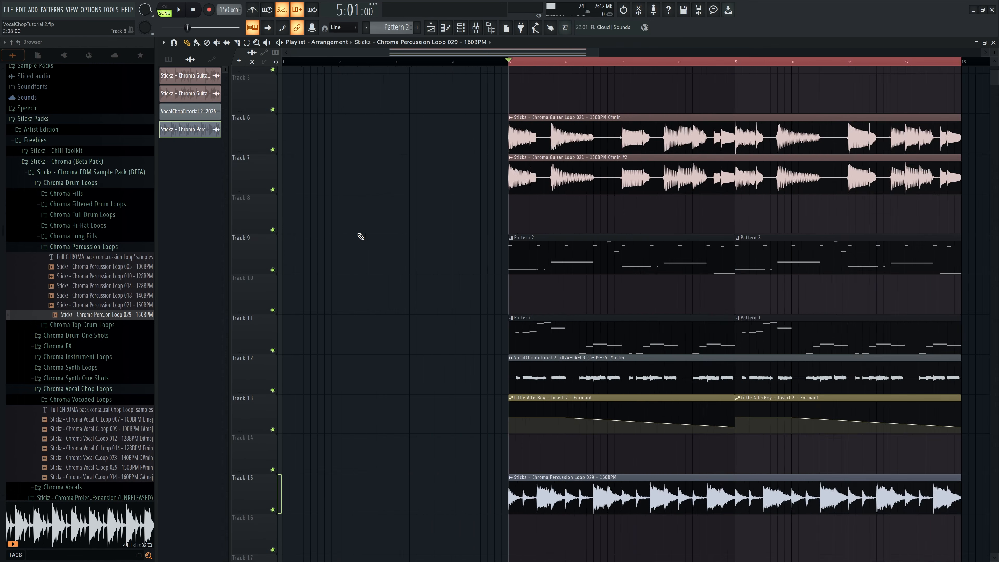
Play the full arrangement with all tracks enabled and check the channel volume of Chroma Percussion Loop 029 in its settings
scroll(363, 229, down, 3)
scroll(634, 232, up, 1)
scroll(632, 231, down, 2)
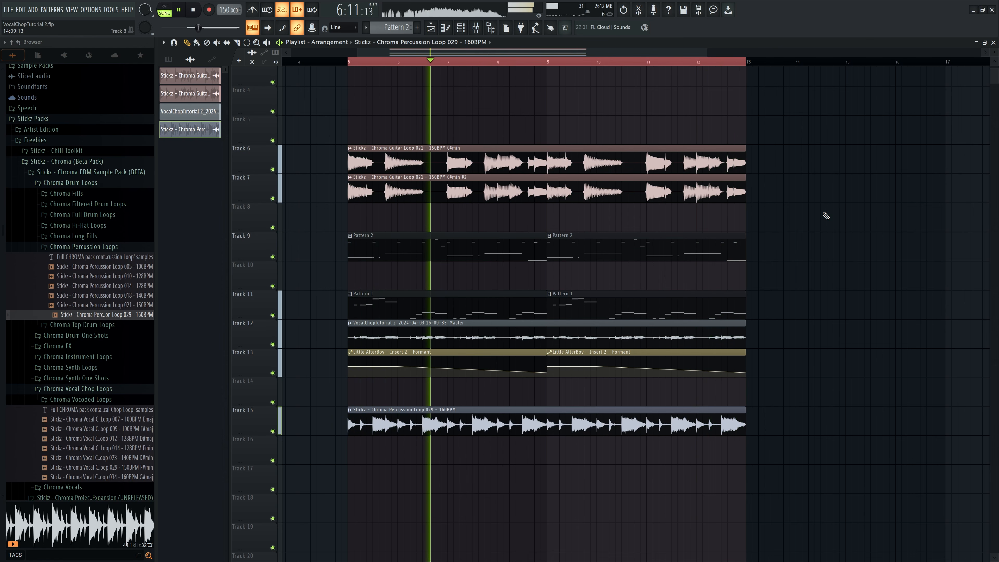
double_click(718, 420)
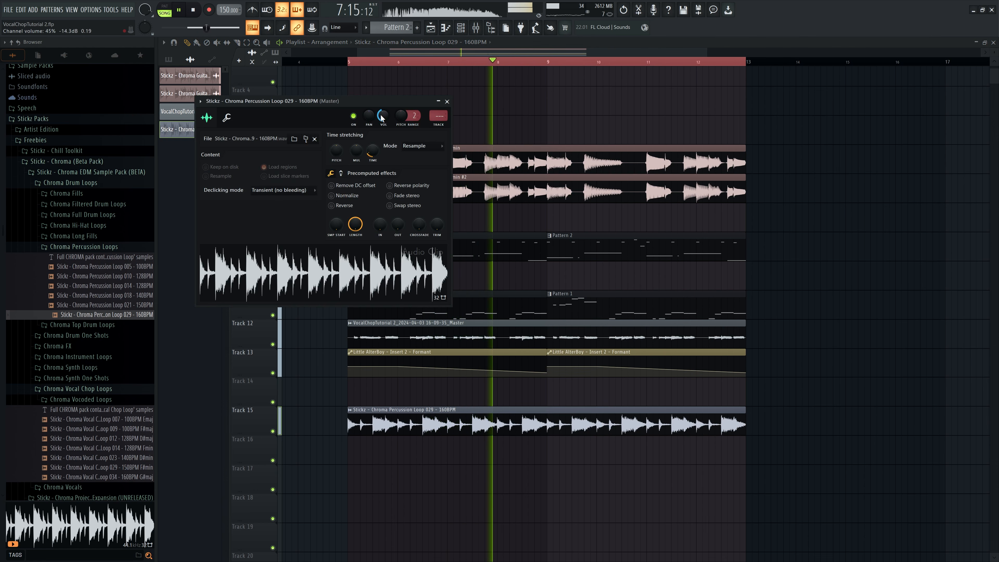
click(446, 101)
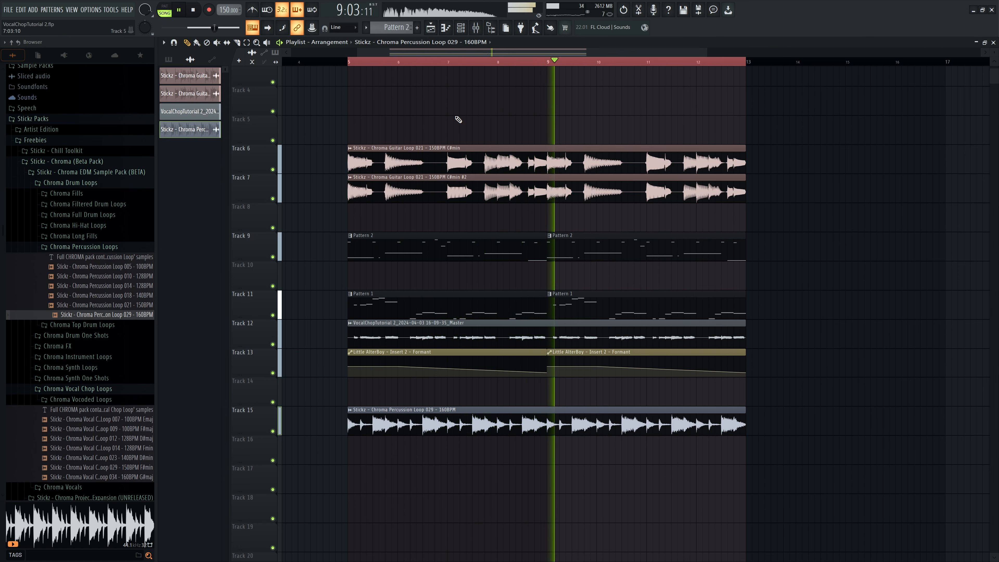